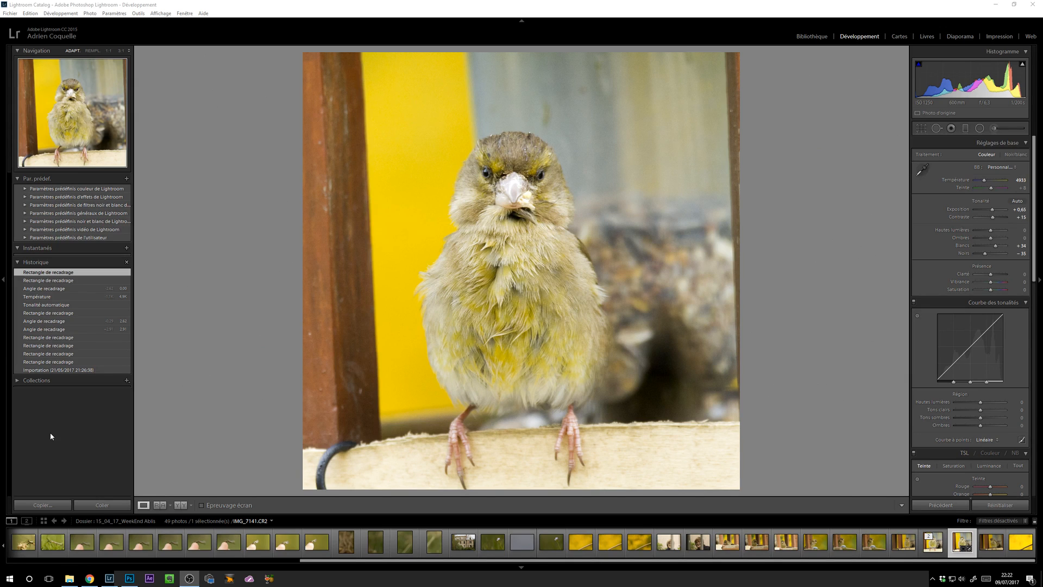
# Compare the edited IMG_7141-Modifier.tif with the raw IMG_7141.CR2, examining the plumage and background of the edited version at 1:1
pyautogui.click(935, 543)
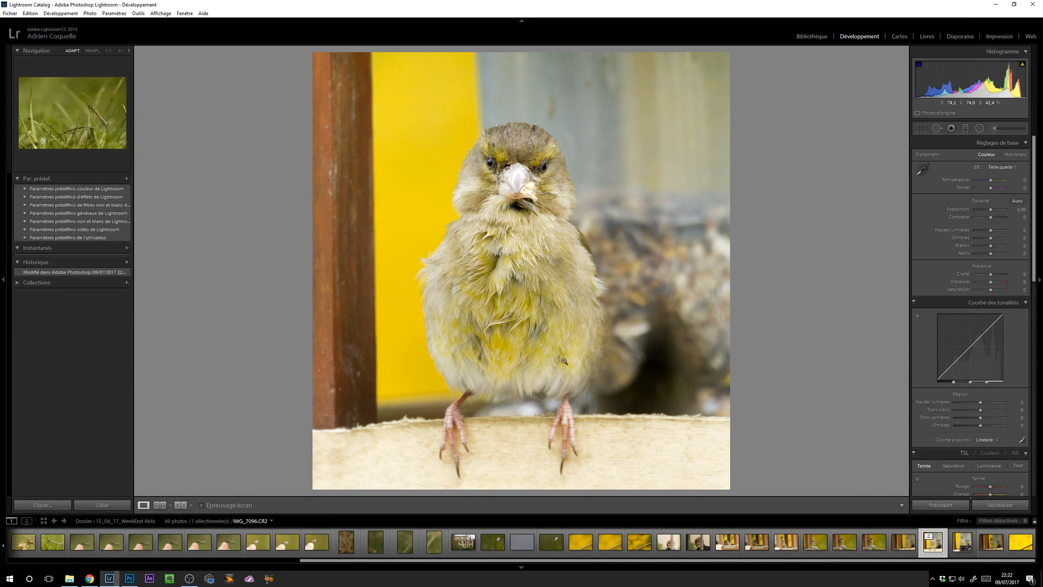
pyautogui.click(962, 542)
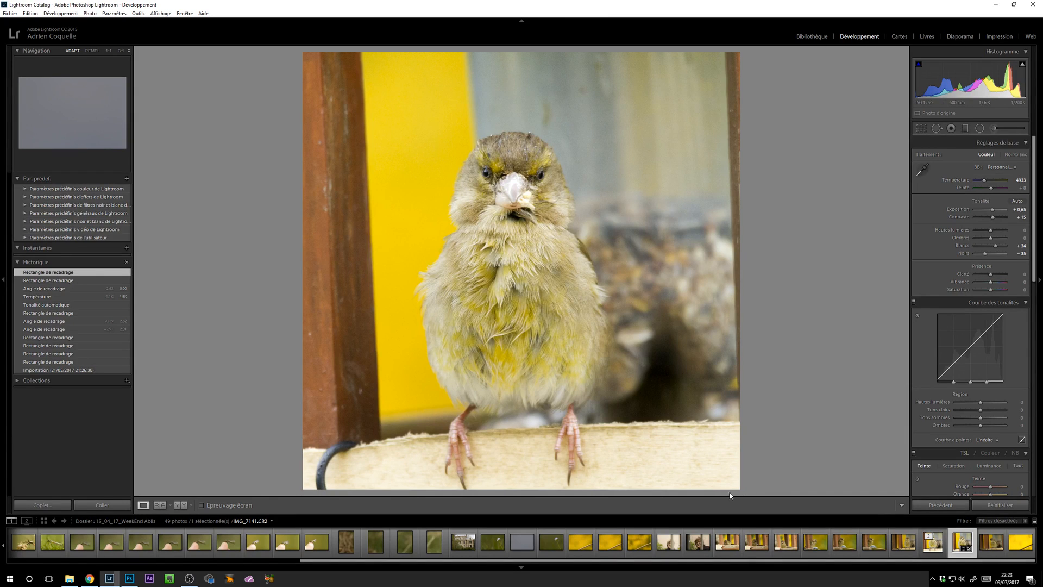
pyautogui.click(938, 550)
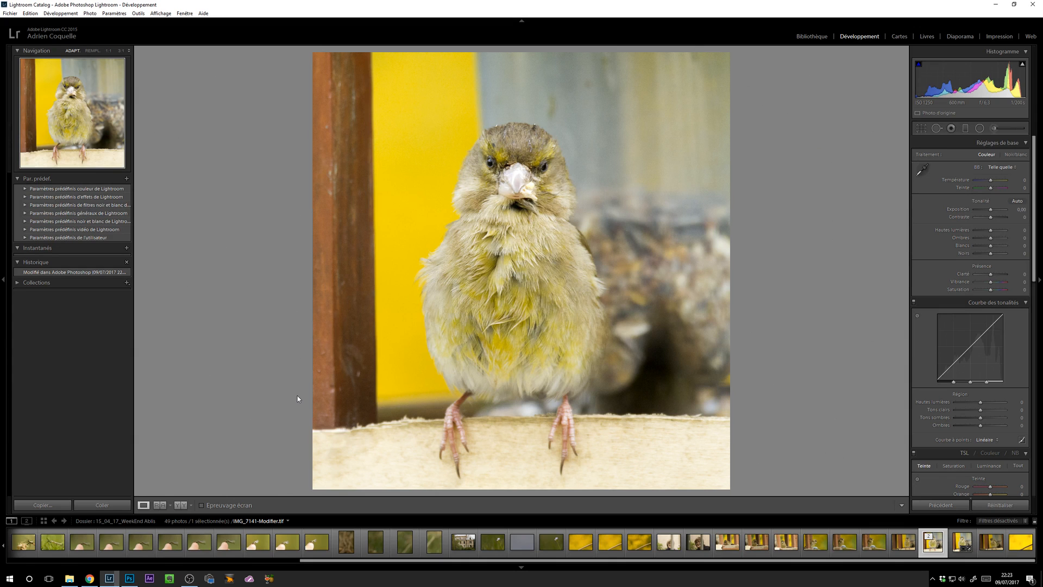
pyautogui.click(325, 289)
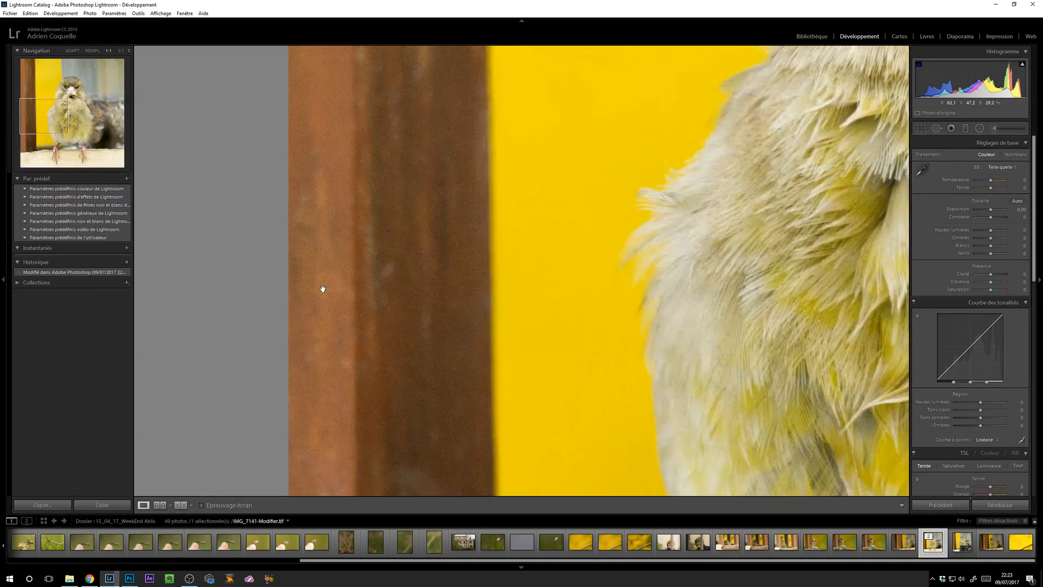
pyautogui.moveTo(540, 296); pyautogui.dragTo(323, 276)
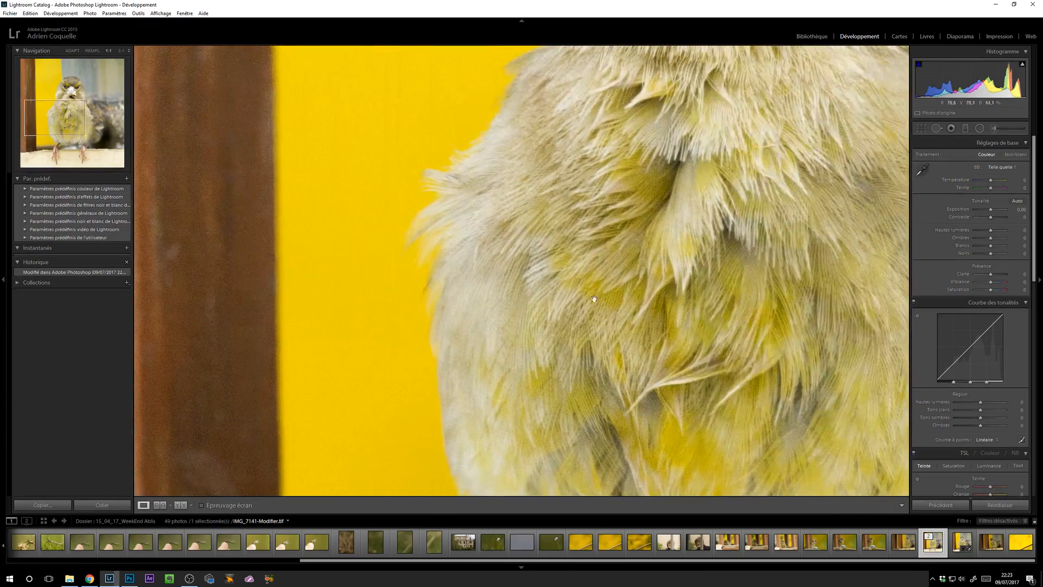
pyautogui.click(590, 314)
pyautogui.click(543, 340)
pyautogui.click(543, 339)
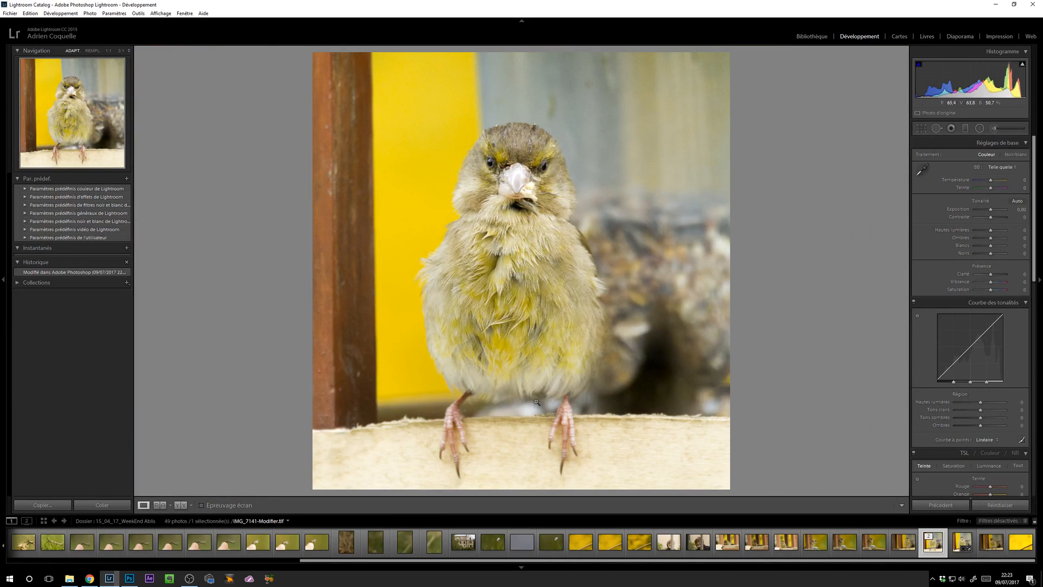
# Go back to the raw photo IMG_7141.CR2 and revert it to its import state in the history
pyautogui.click(960, 546)
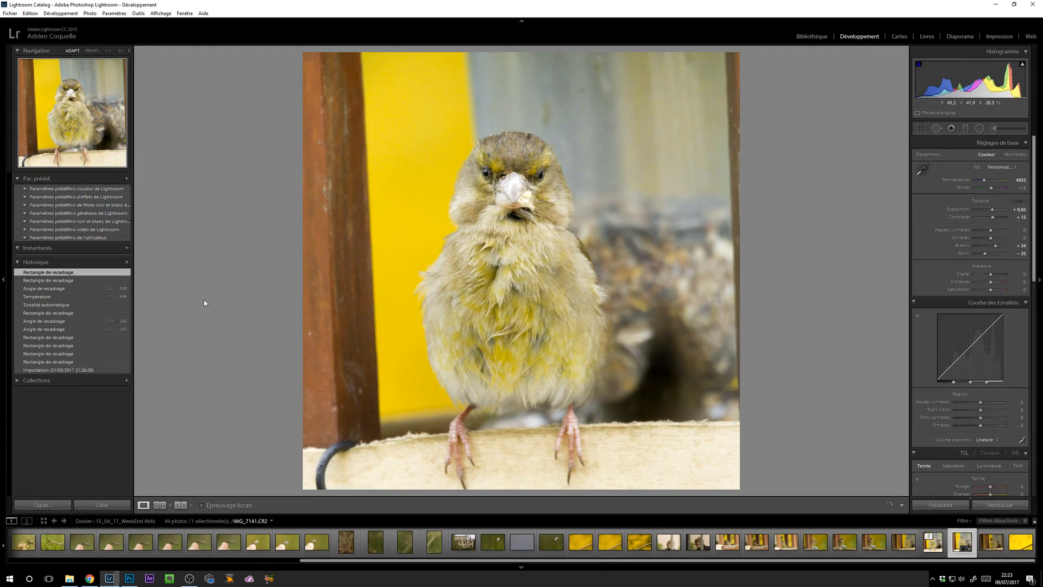
pyautogui.click(84, 370)
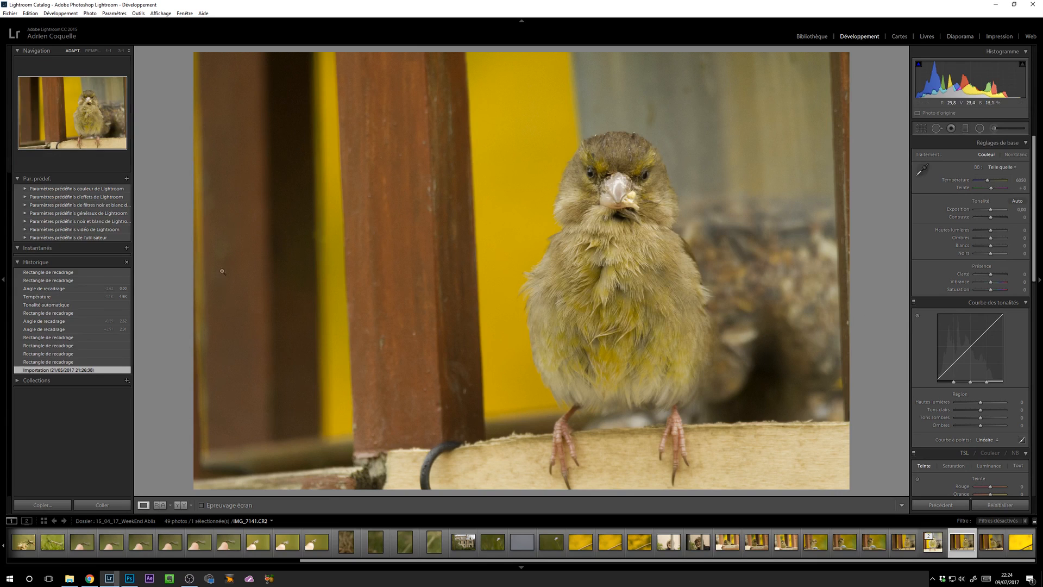
# Straighten the bird photo automatically and constrain its crop to the 1 x 1 aspect ratio
pyautogui.click(921, 128)
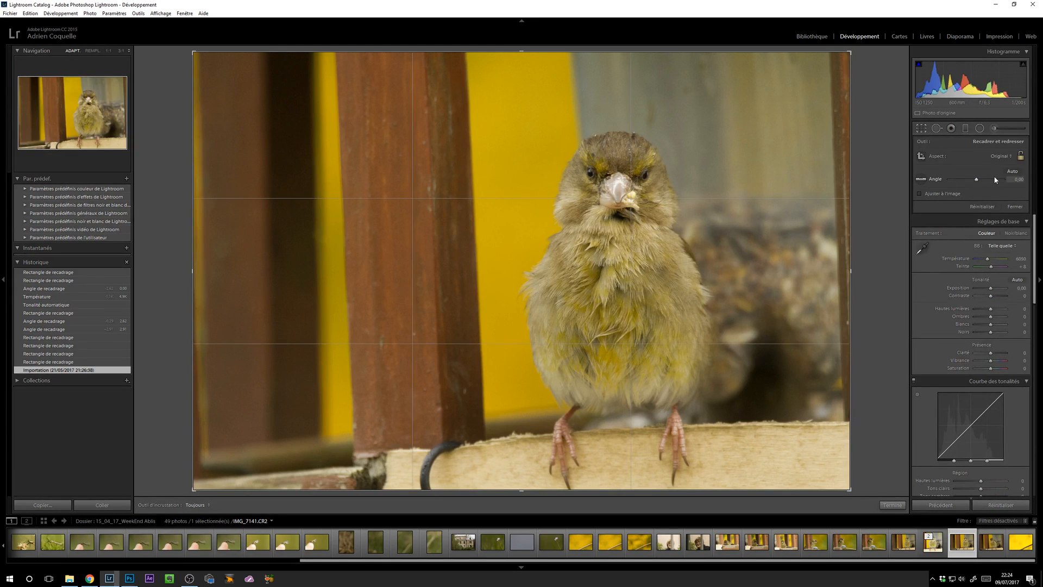
pyautogui.click(1012, 171)
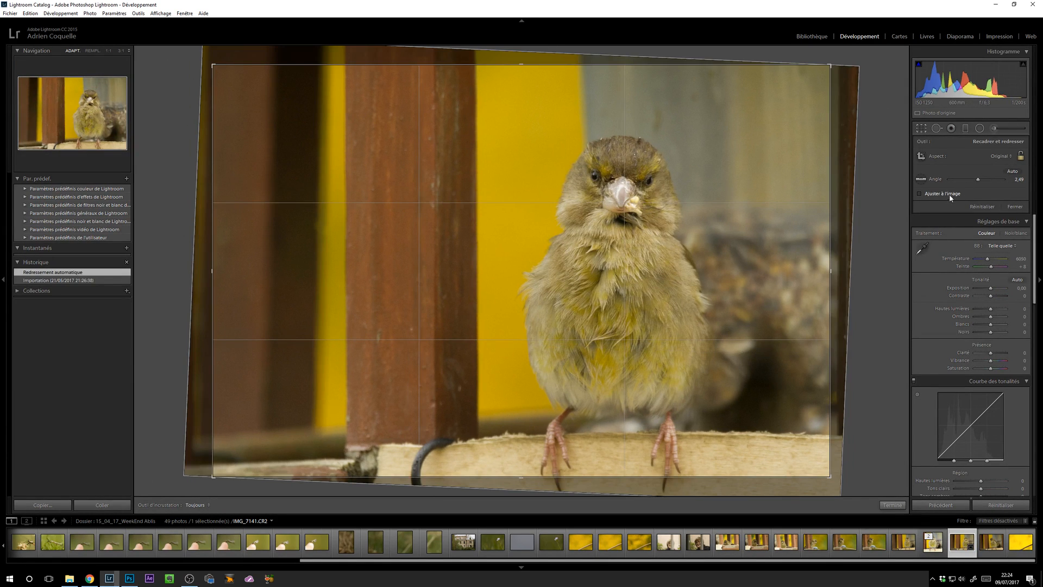
pyautogui.click(1002, 156)
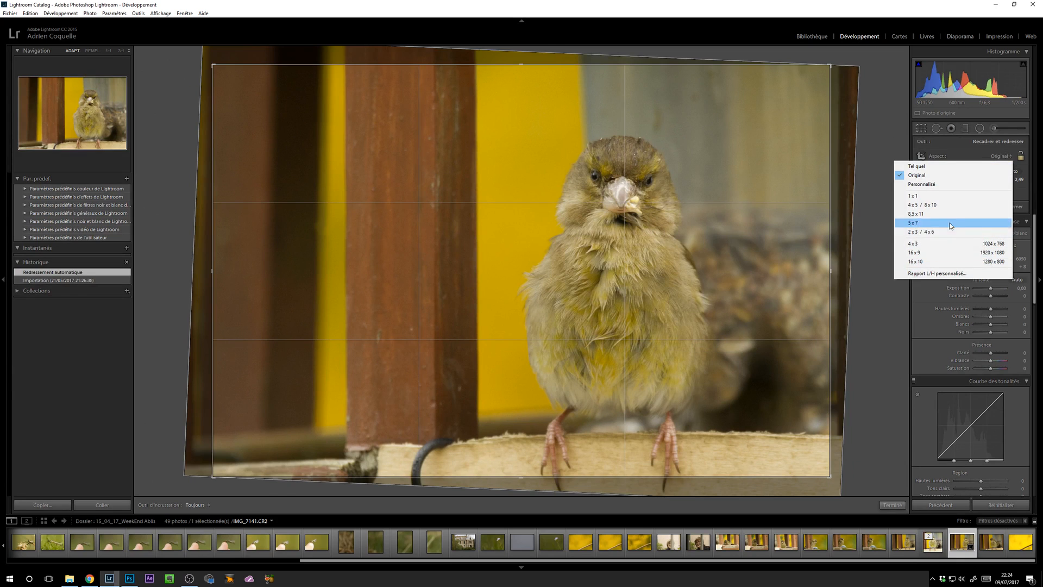
pyautogui.click(918, 198)
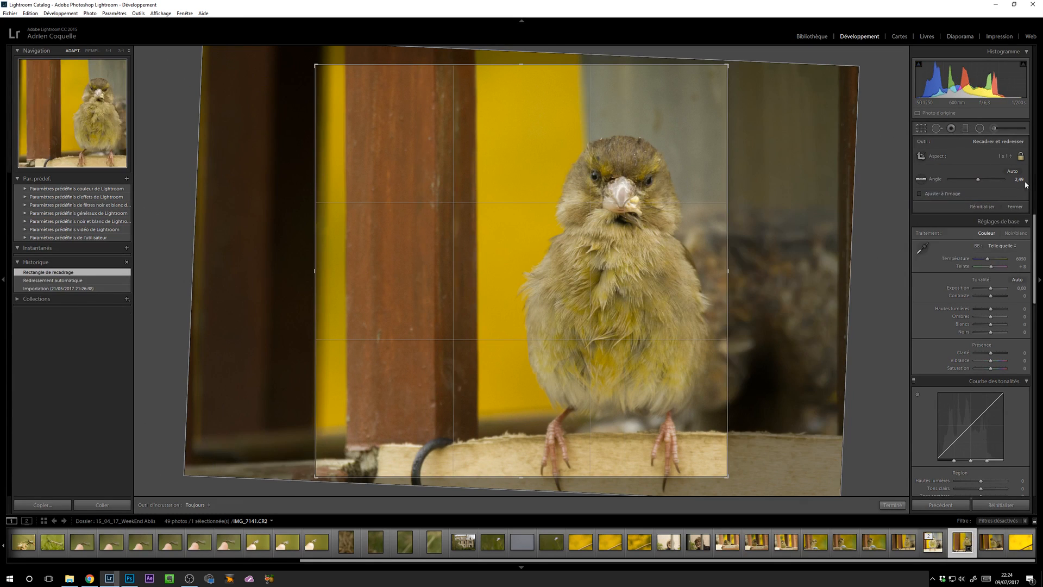
# Set the crop angle to 0 and apply the square crop
pyautogui.click(1019, 179)
pyautogui.write('0')
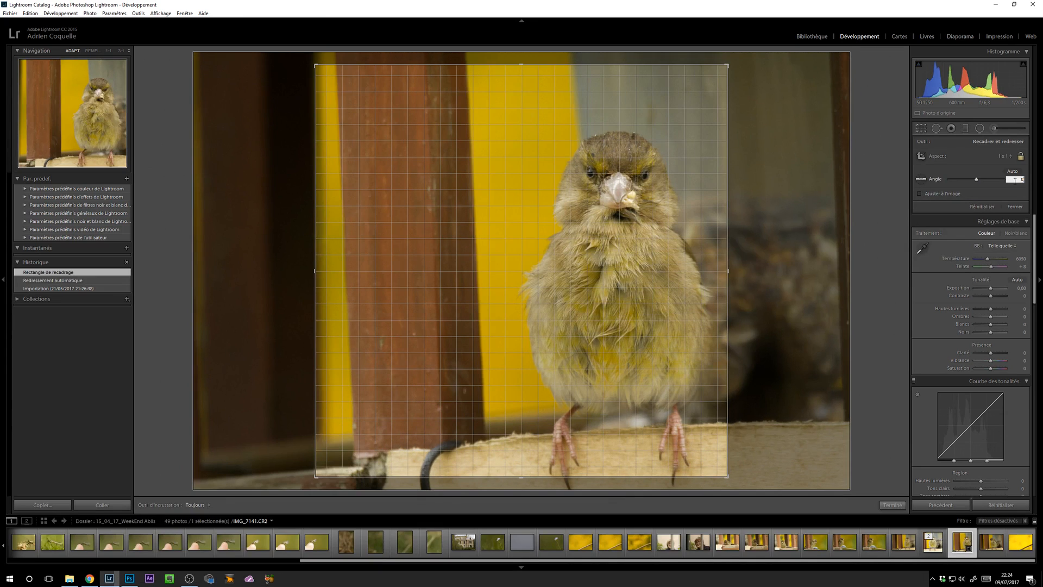
pyautogui.click(893, 505)
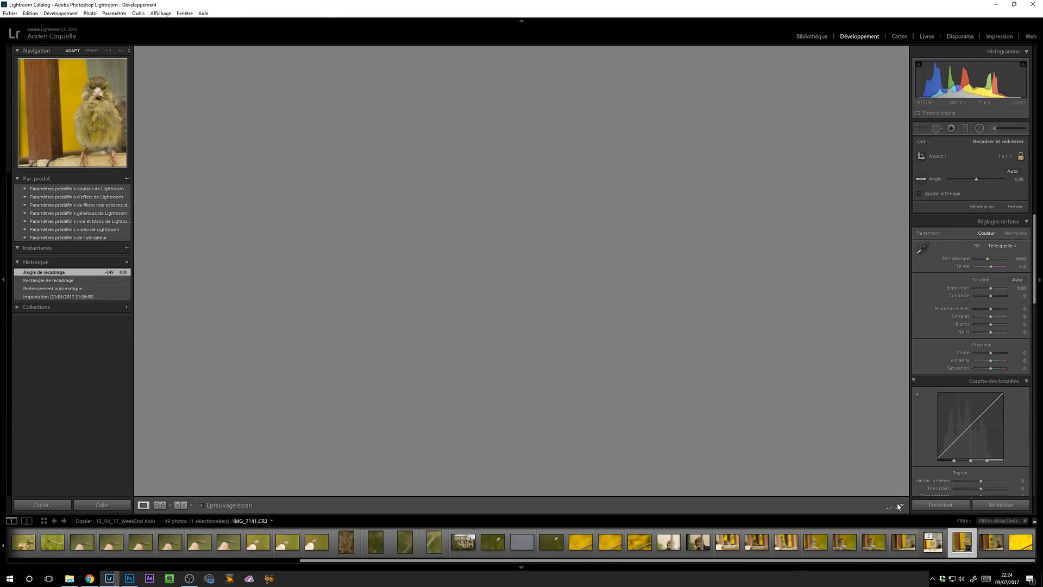
# Reopen the crop and enlarge the square frame toward the photo's full height, undoing the last adjustment
pyautogui.click(921, 128)
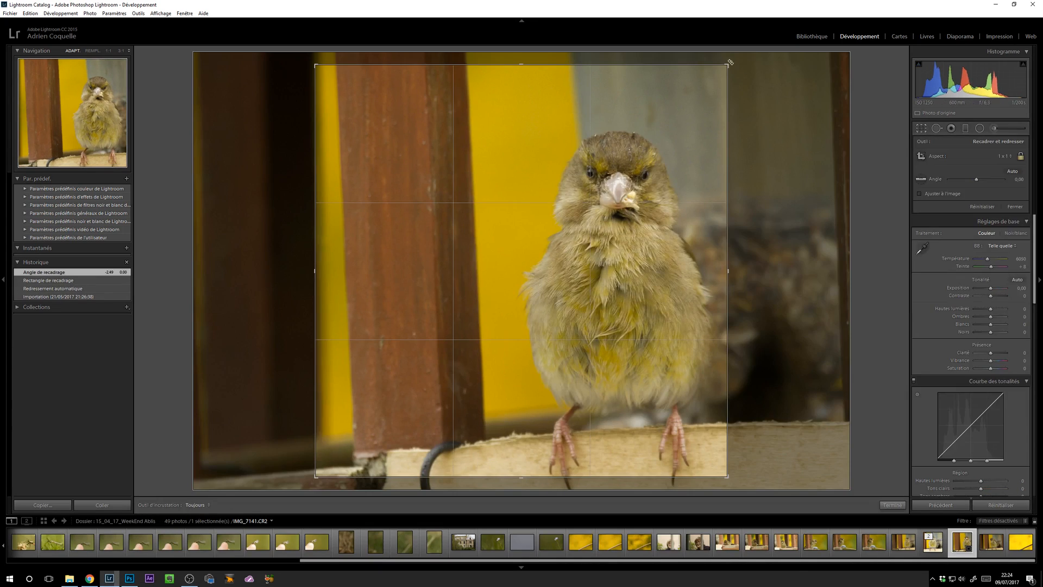
pyautogui.moveTo(731, 62); pyautogui.dragTo(749, 77)
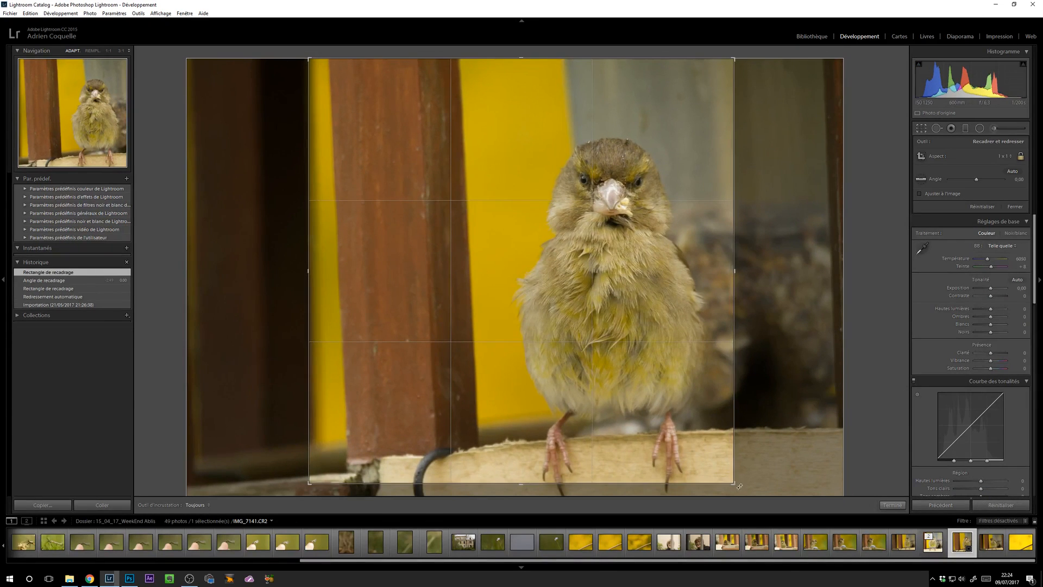
pyautogui.moveTo(740, 486)
pyautogui.mouseDown()
pyautogui.moveTo(740, 505)
pyautogui.moveTo(740, 491)
pyautogui.mouseUp()
pyautogui.hotkey('ctrl', 'z')
# Reposition the photo inside the square crop so the bird sits in the centre, and apply the crop
pyautogui.moveTo(590, 323); pyautogui.dragTo(524, 313)
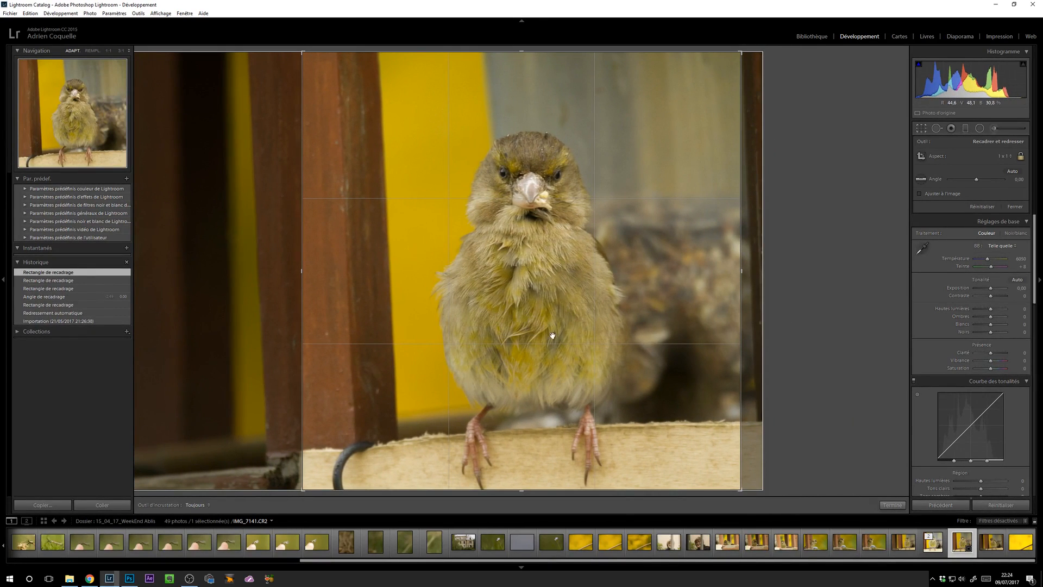
pyautogui.moveTo(589, 308); pyautogui.dragTo(580, 311)
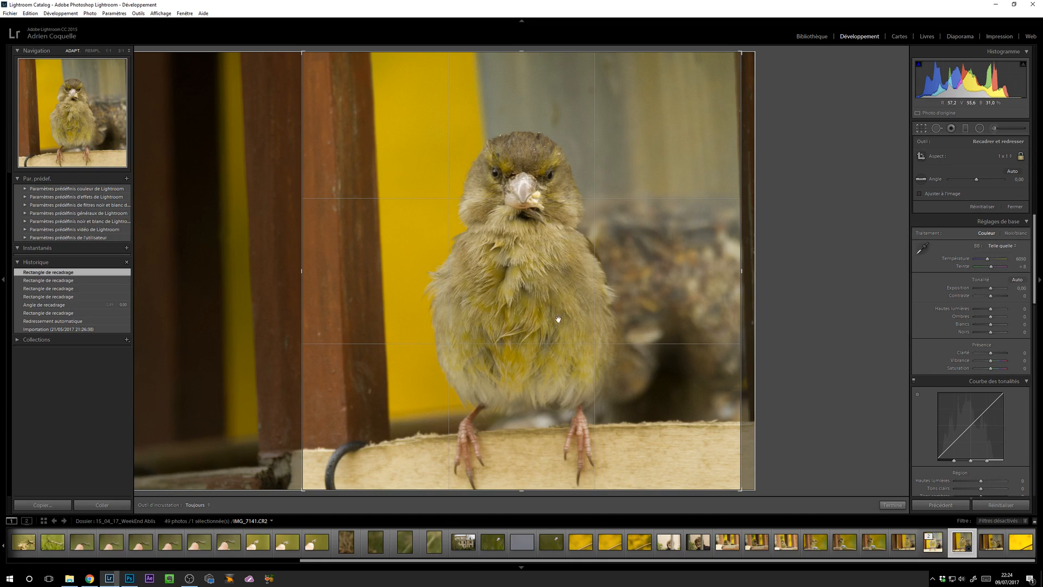
pyautogui.moveTo(563, 326)
pyautogui.mouseDown()
pyautogui.moveTo(544, 326)
pyautogui.moveTo(562, 326)
pyautogui.mouseUp()
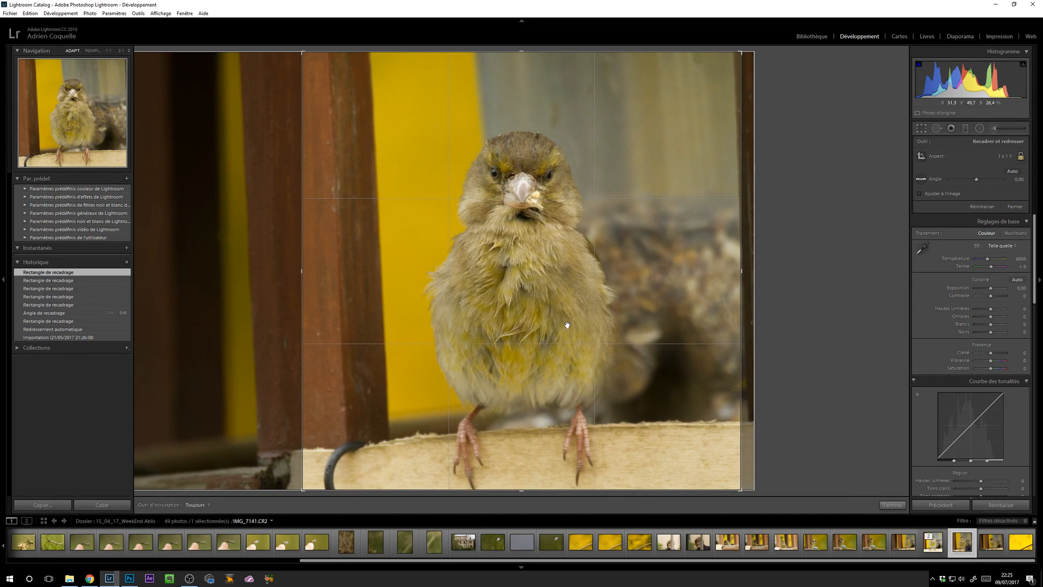
pyautogui.click(896, 505)
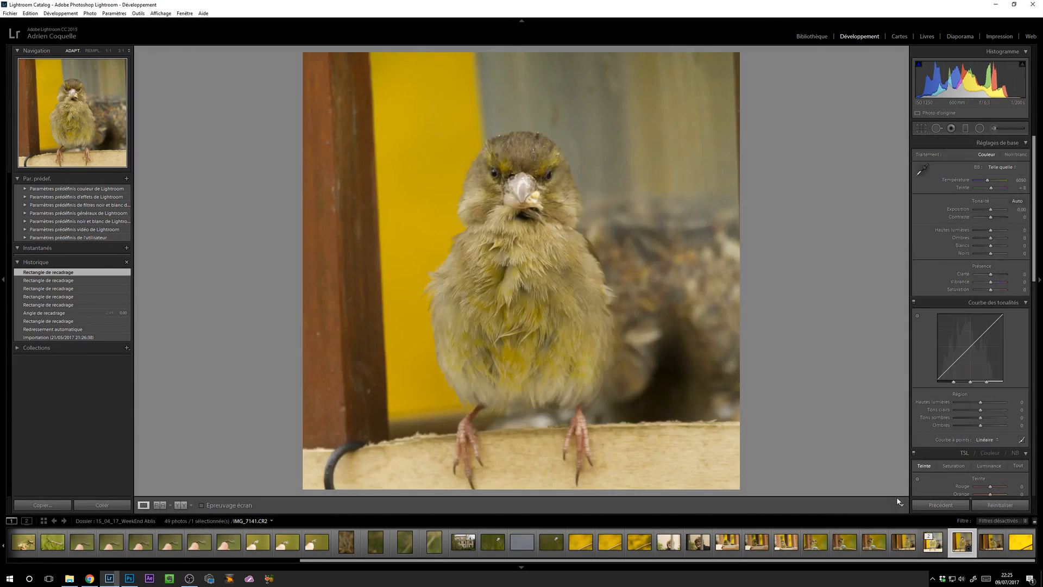
# Shift the crop slightly so it leaves out the dark post at the photo's right edge, and apply it
pyautogui.click(921, 128)
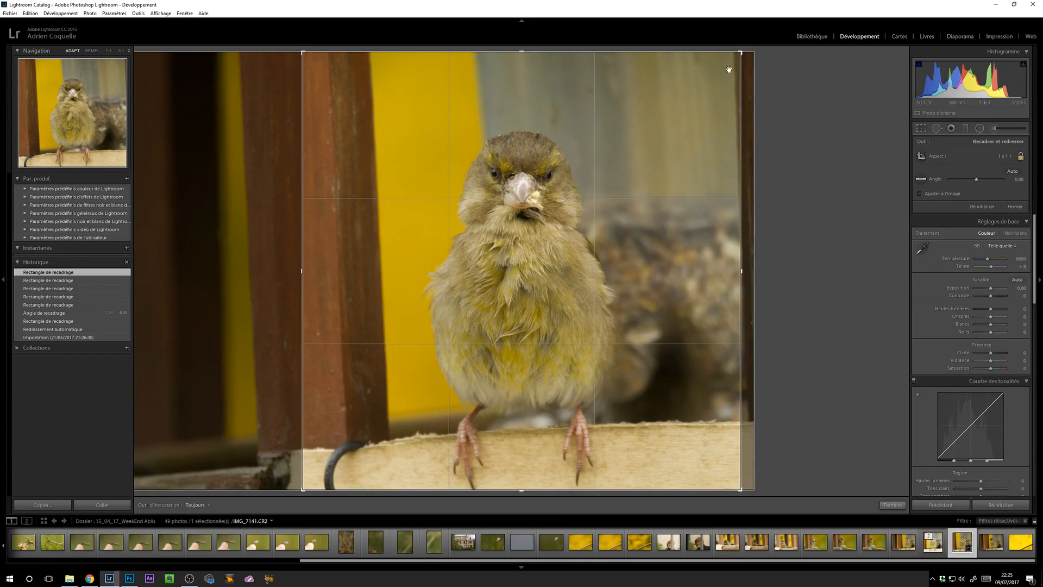
pyautogui.moveTo(567, 215); pyautogui.dragTo(574, 215)
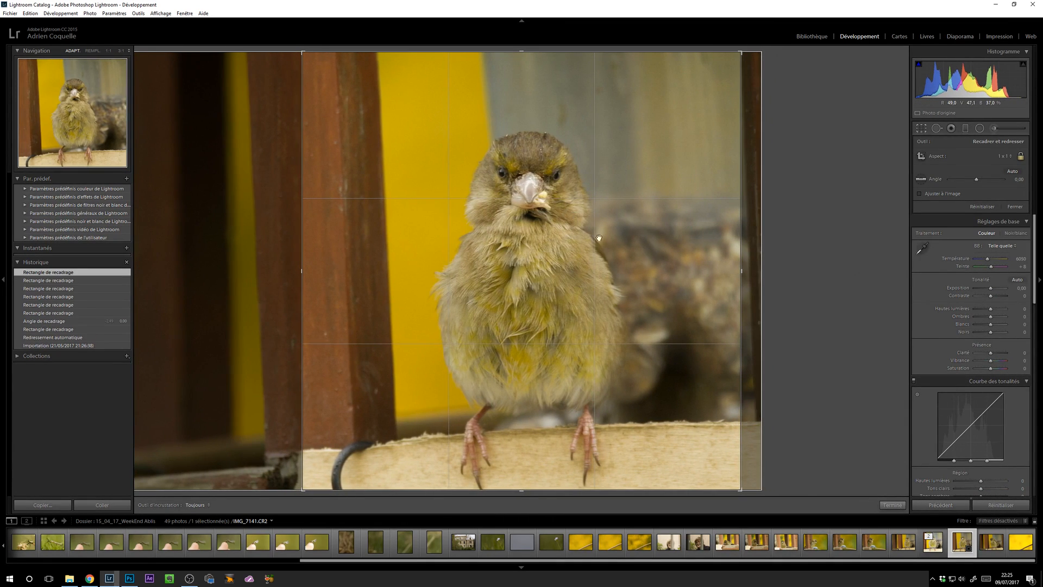
pyautogui.click(892, 505)
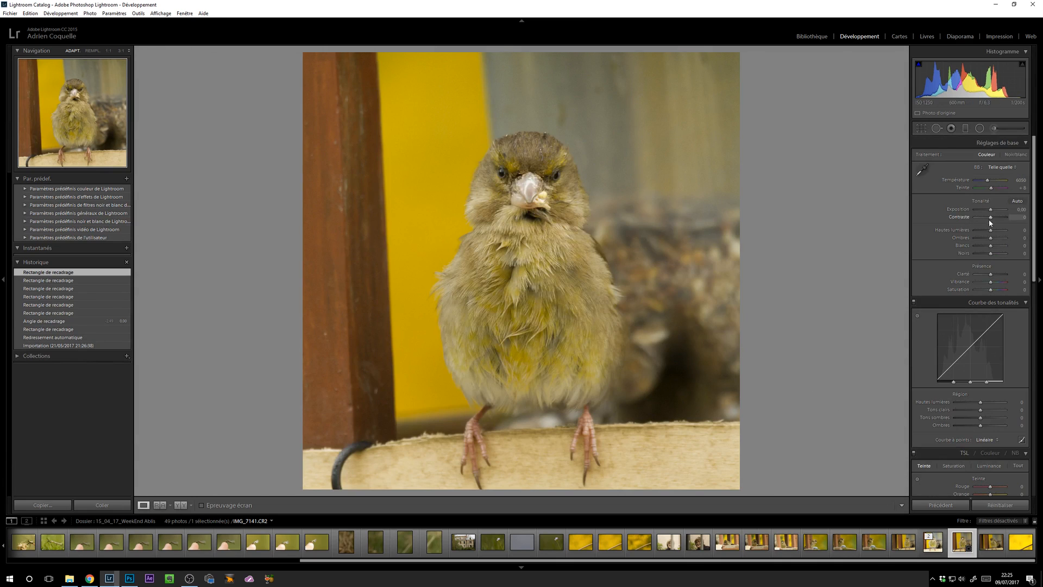
# Apply automatic tone to the photo and cool the white balance temperature to 4800
pyautogui.click(1017, 201)
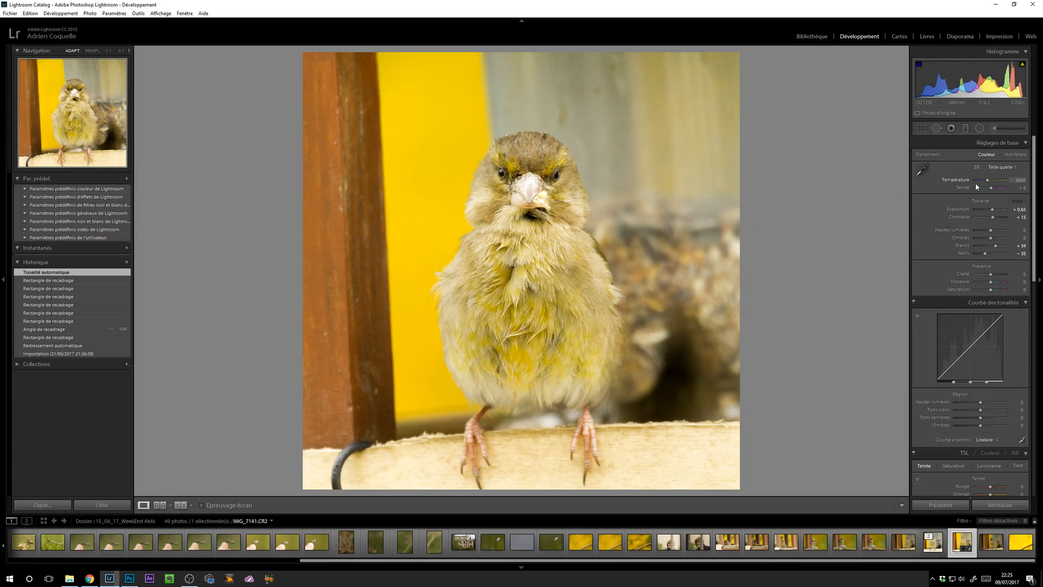
pyautogui.moveTo(987, 181); pyautogui.dragTo(984, 182)
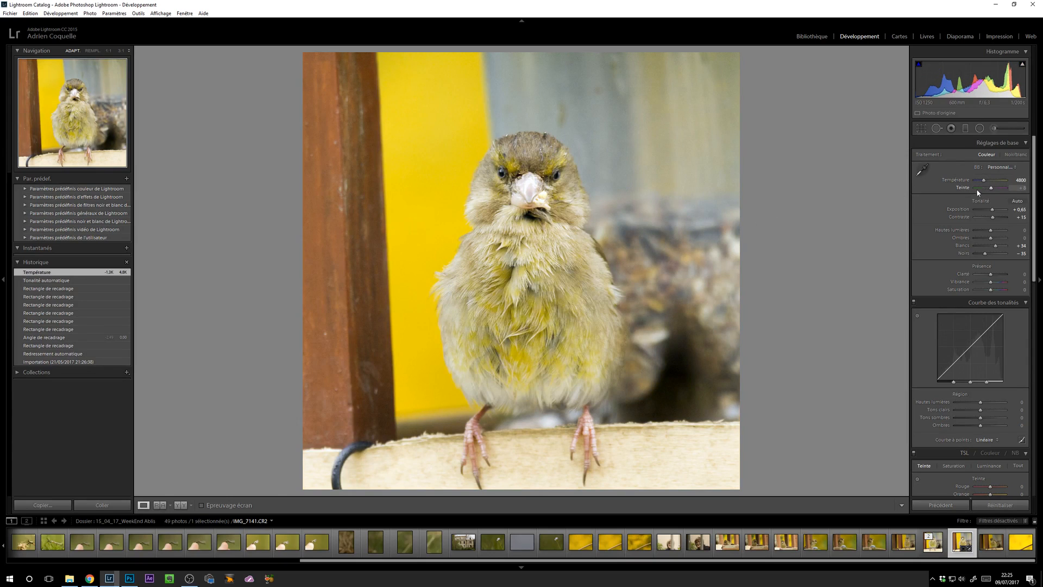
# Set the white balance temperature to 5000 and the clarity to +23
pyautogui.click(1019, 181)
pyautogui.press('BackSpace')
pyautogui.press('Return')
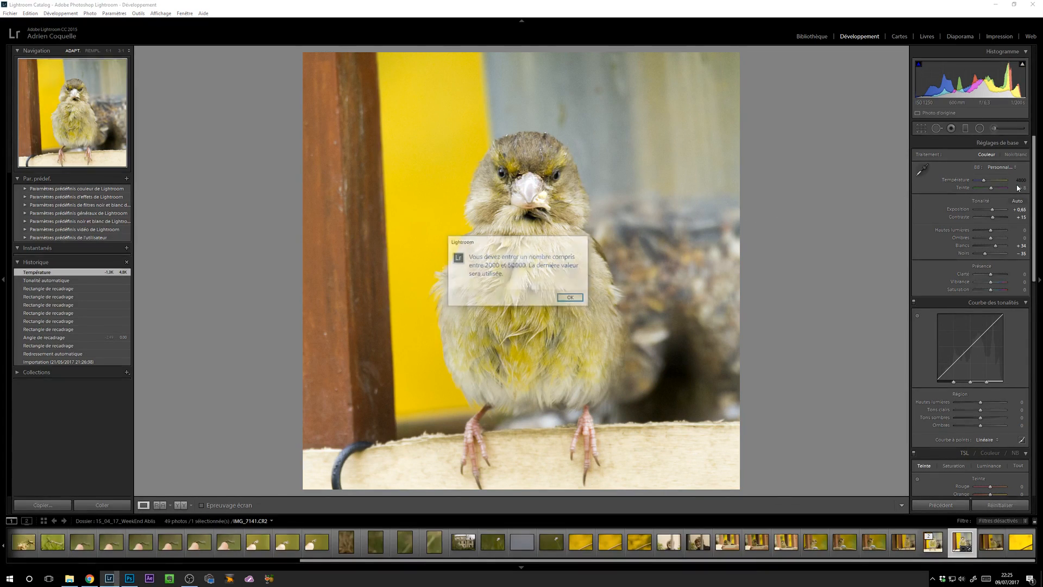
pyautogui.click(571, 298)
pyautogui.write('50')
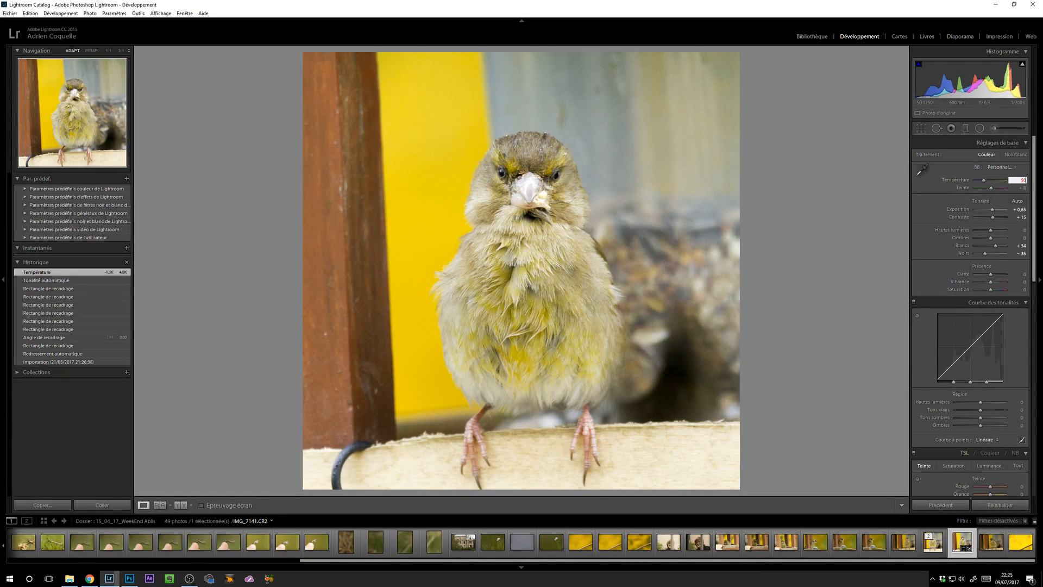
pyautogui.write('00')
pyautogui.press('Return')
pyautogui.moveTo(991, 274); pyautogui.dragTo(994, 275)
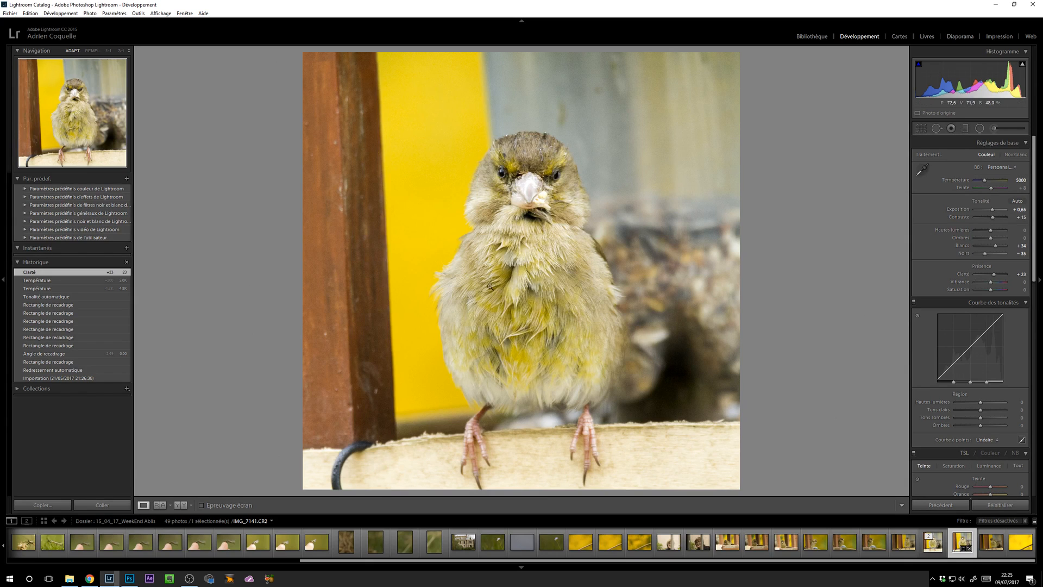
# Open the developed photo in Adobe Photoshop CC 2017 with its embedded profile discarded, and close the IMG_7141-Modifier.tif document
pyautogui.rightClick(496, 259)
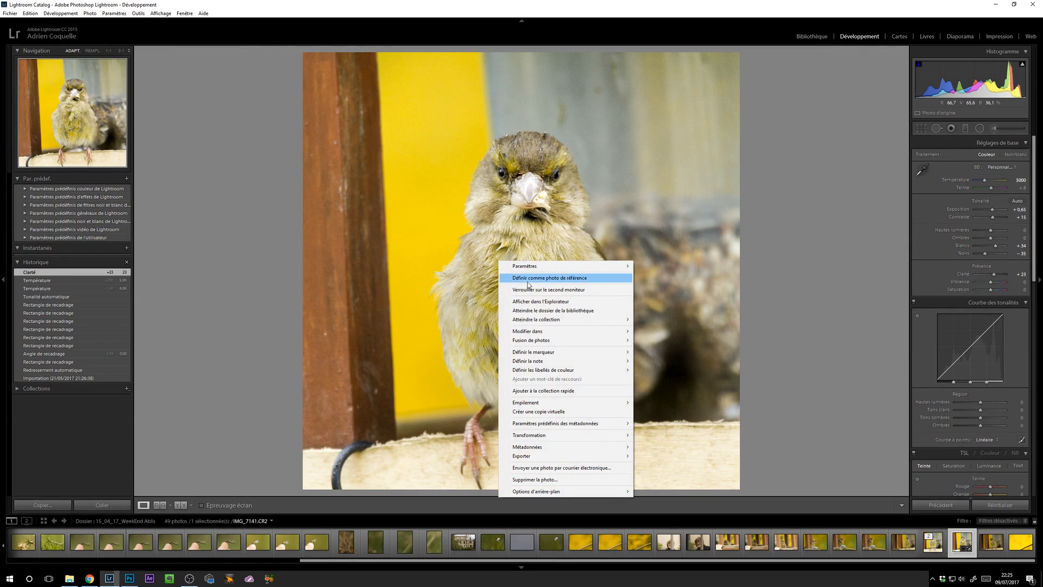
pyautogui.moveTo(522, 331)
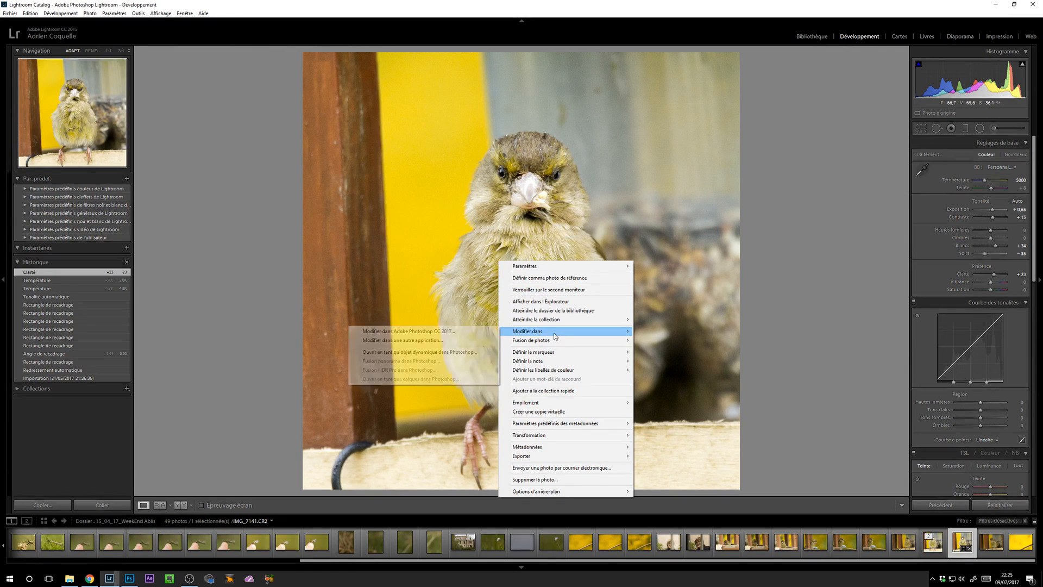
pyautogui.click(454, 332)
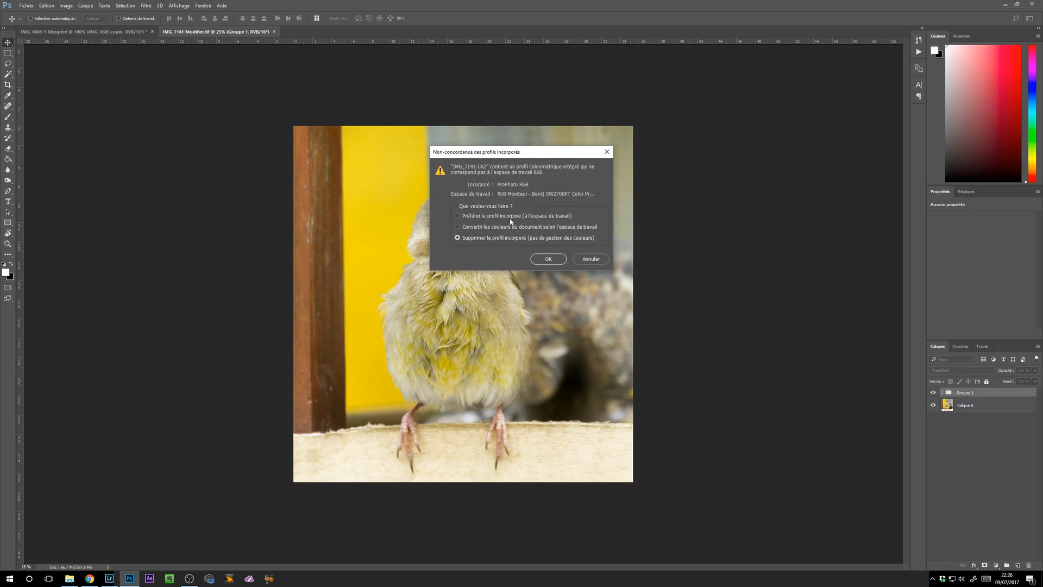
pyautogui.click(549, 261)
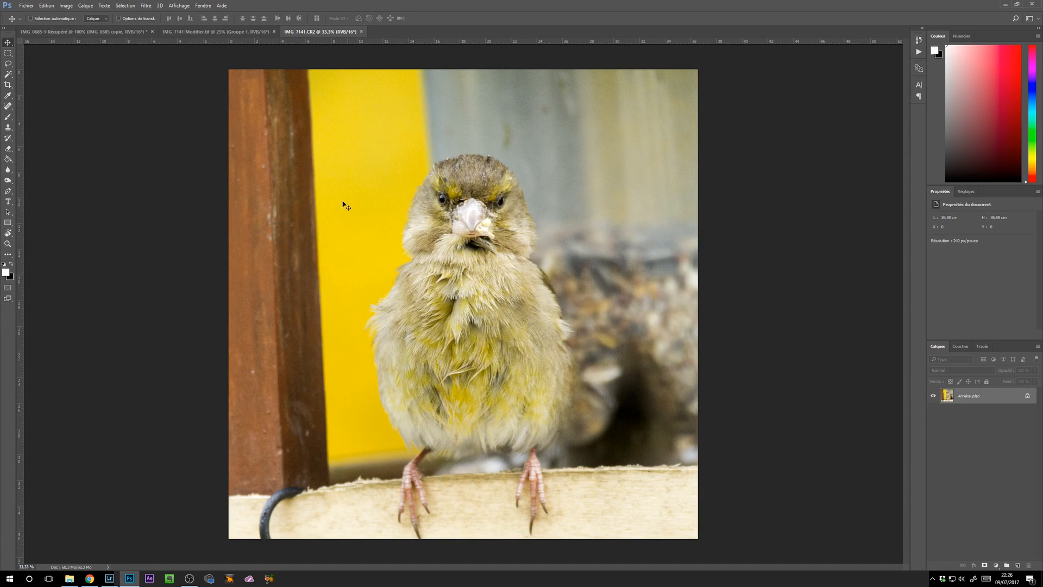
pyautogui.click(275, 32)
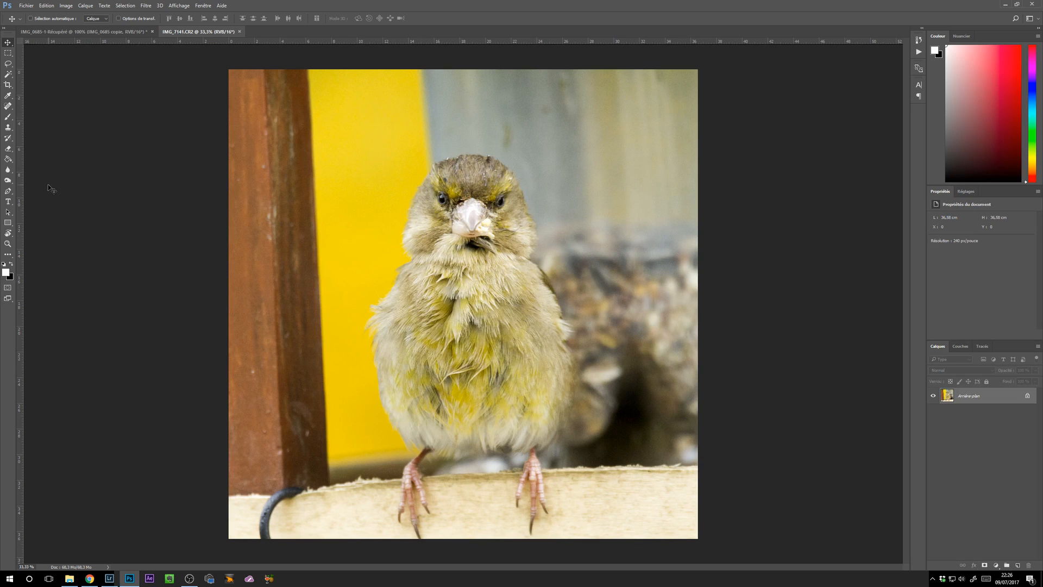
# Extend the canvas below the photo with the Crop tool, adding a narrow transparent strip under the plank, and apply the crop
pyautogui.click(7, 85)
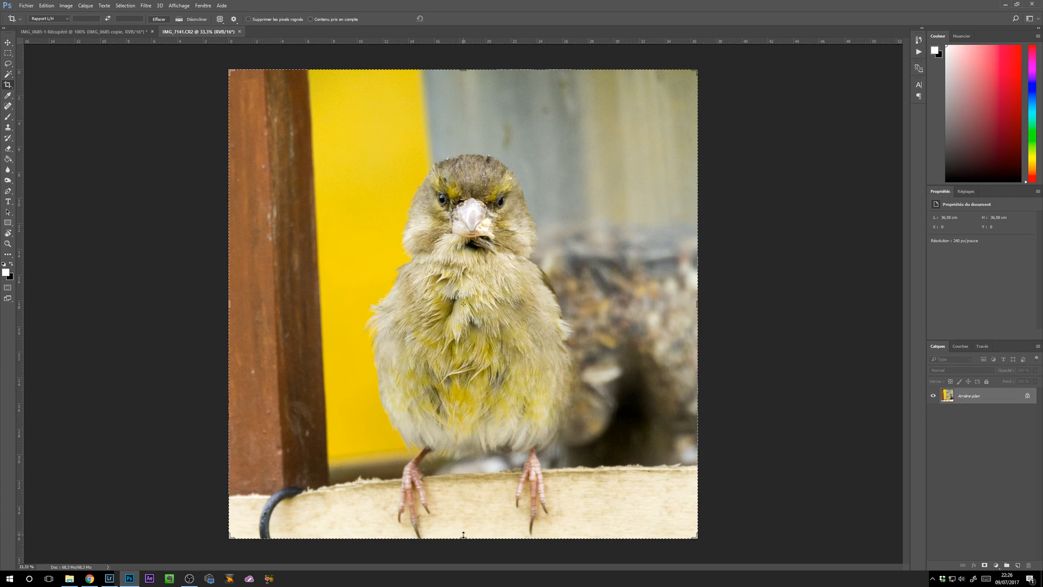
pyautogui.moveTo(465, 540); pyautogui.dragTo(465, 547)
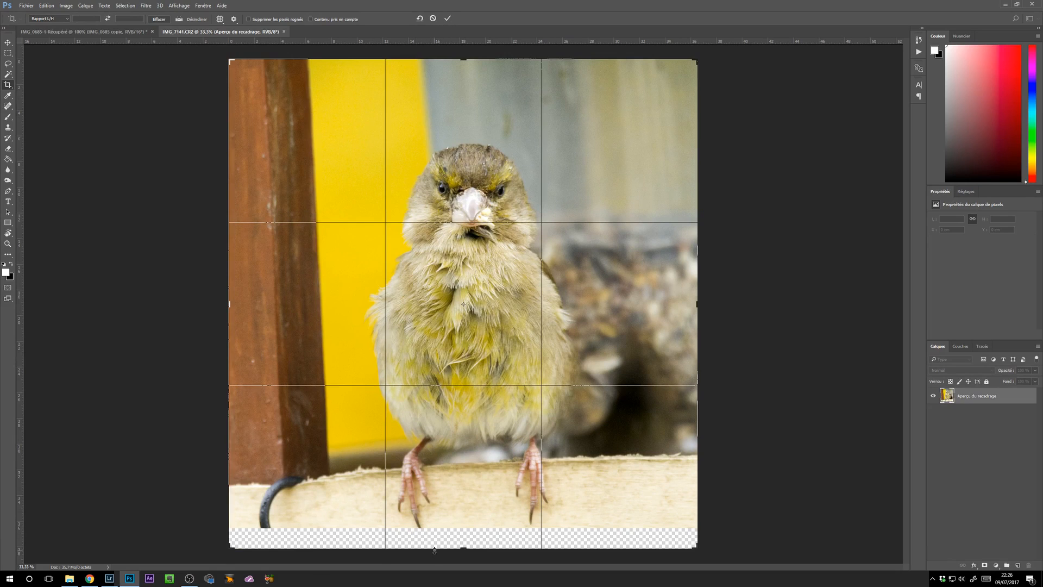
pyautogui.click(448, 19)
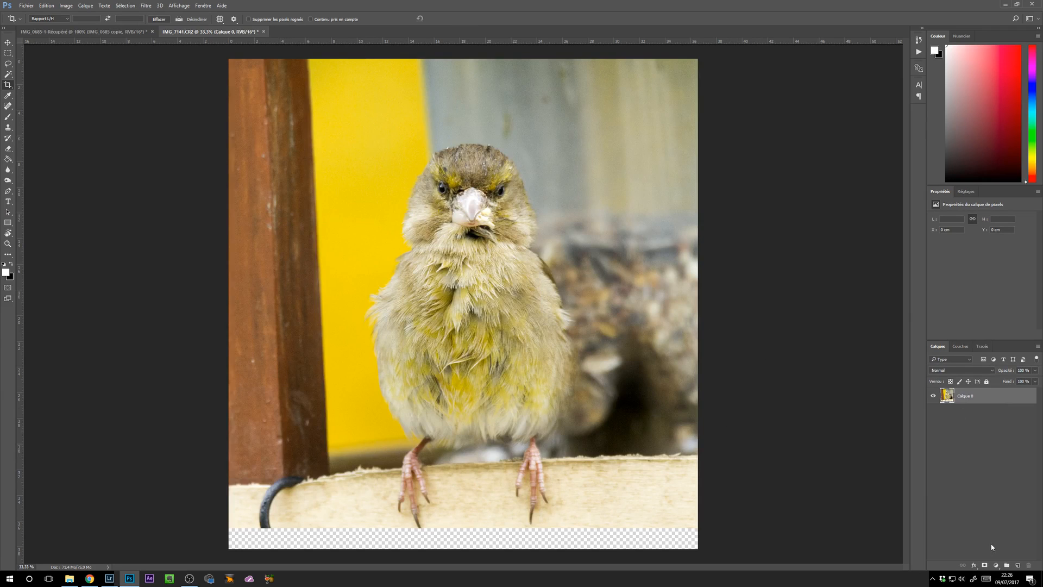
# Add a new layer filled with white and place it beneath the photo layer
pyautogui.click(1019, 565)
pyautogui.press('g')
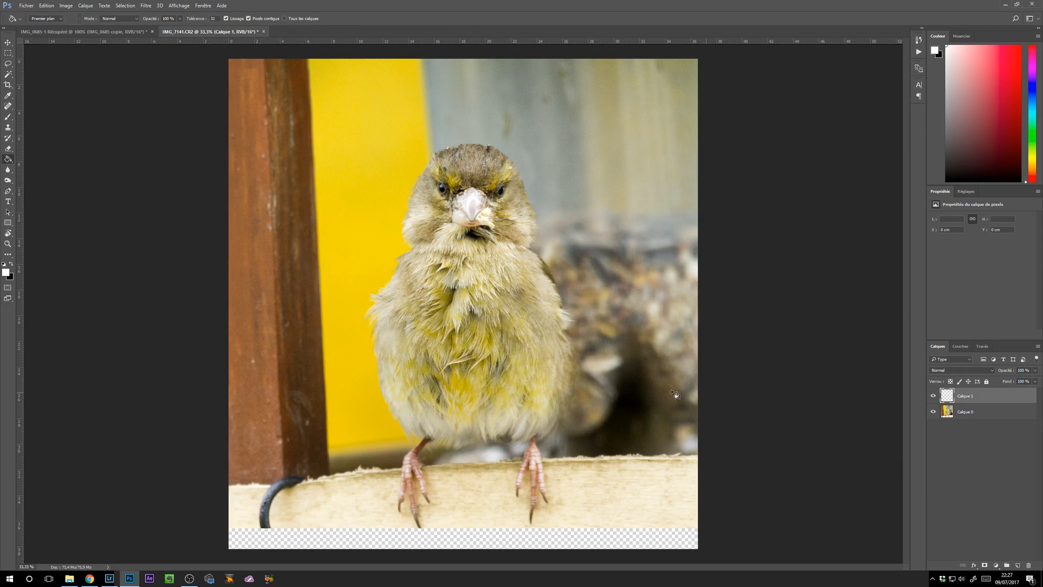
pyautogui.click(427, 387)
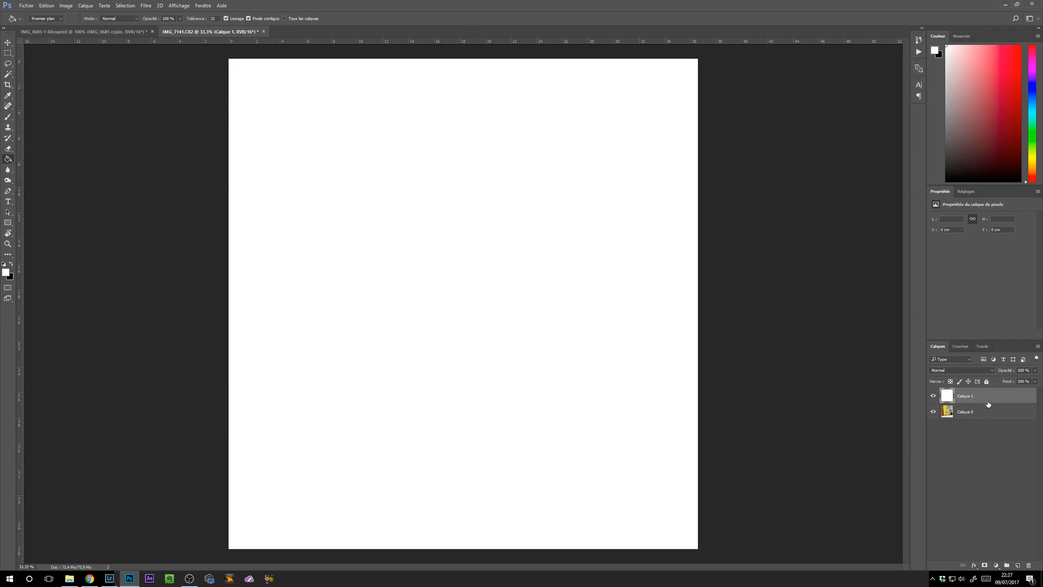
pyautogui.moveTo(988, 404); pyautogui.dragTo(979, 439)
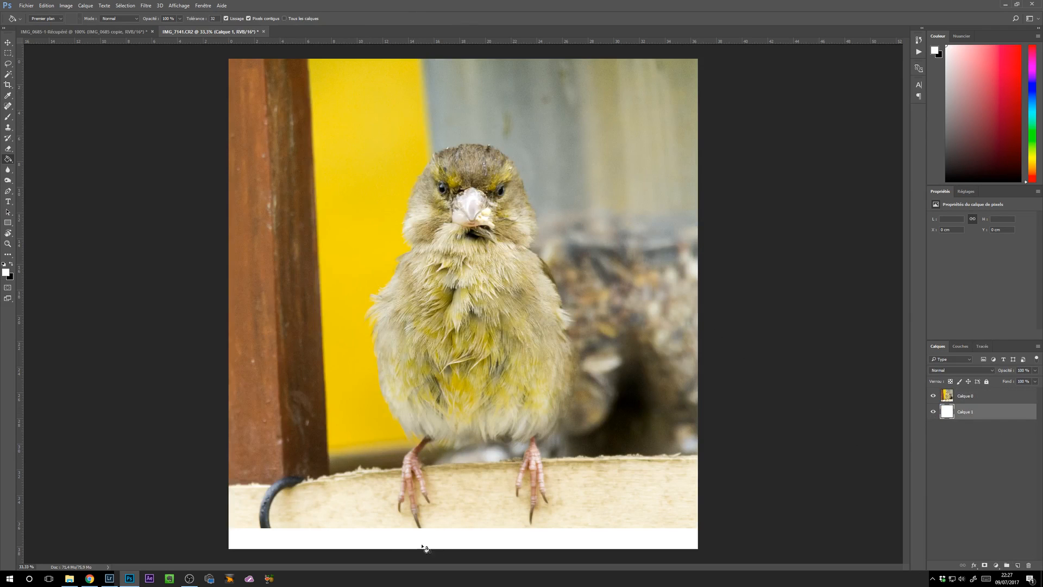
# Rename the bird photo layer as Photo base
pyautogui.click(963, 399)
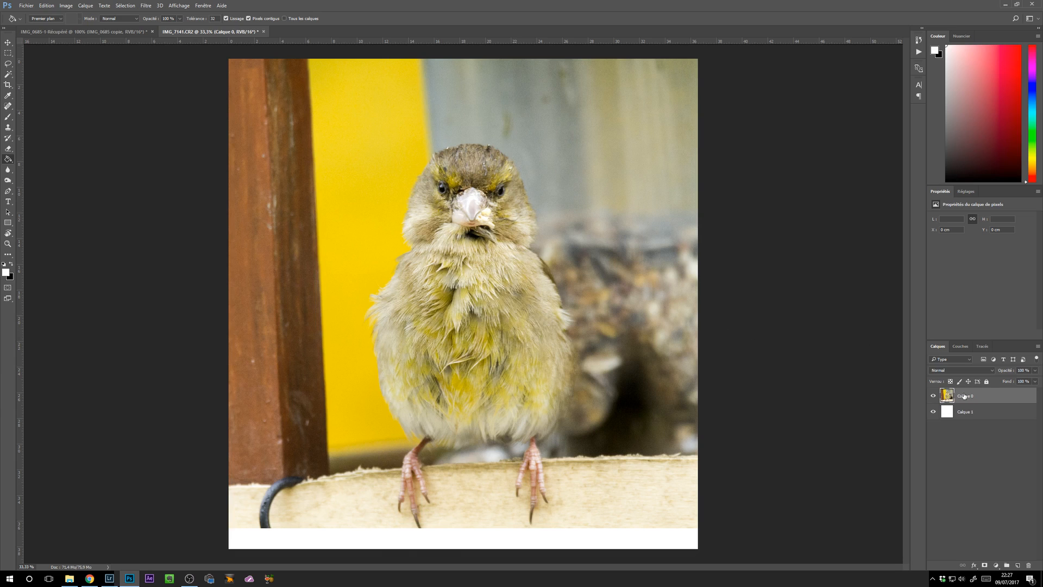
pyautogui.doubleClick(965, 396)
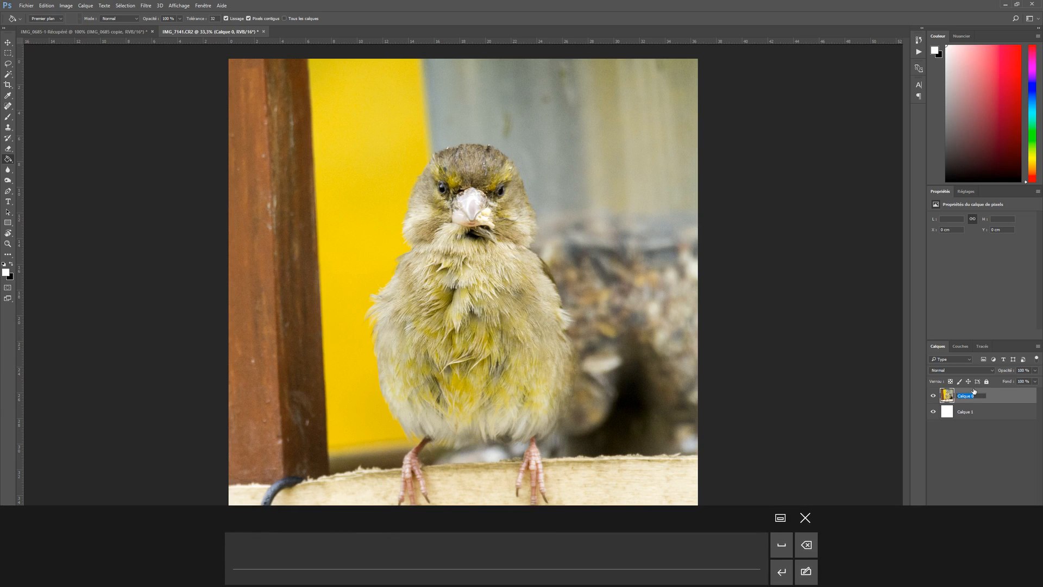
pyautogui.write('pho')
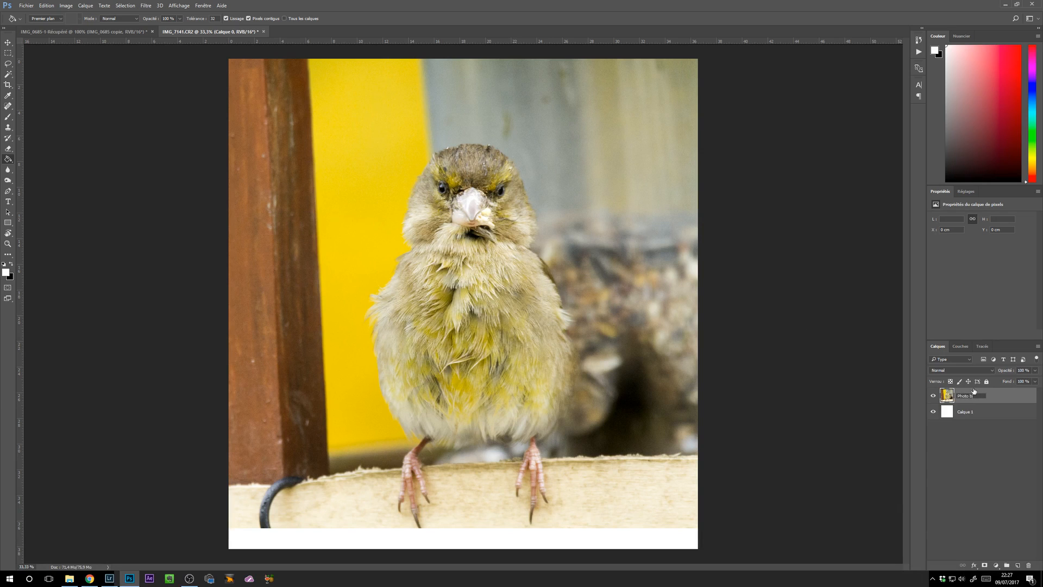
pyautogui.press('Return')
# Duplicate the Photo base layer and hide the original
pyautogui.click(996, 412)
pyautogui.click(1000, 399)
pyautogui.rightClick(996, 398)
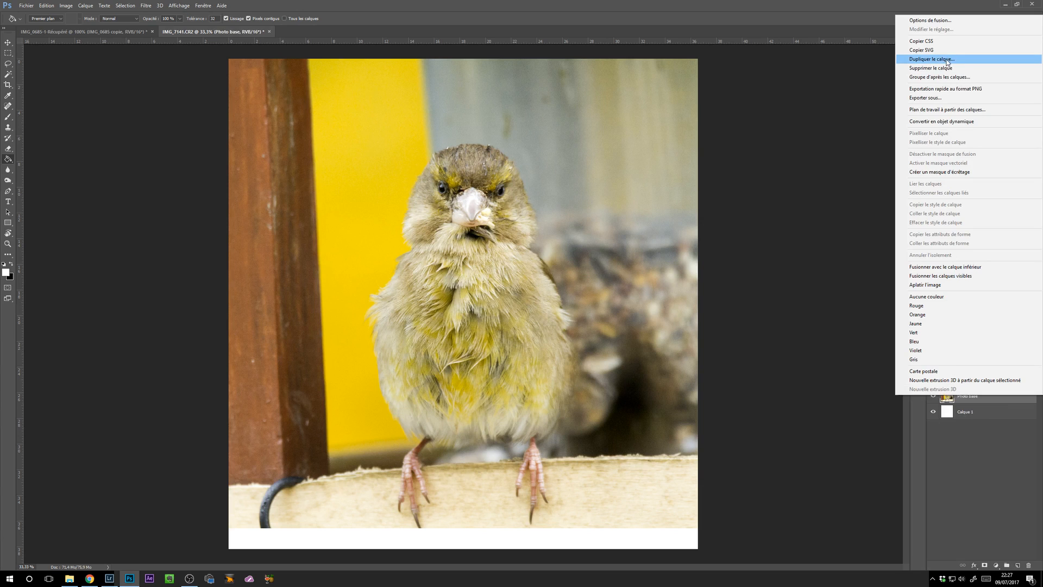
pyautogui.click(994, 422)
pyautogui.click(989, 402)
pyautogui.hotkey('ctrl', 'j')
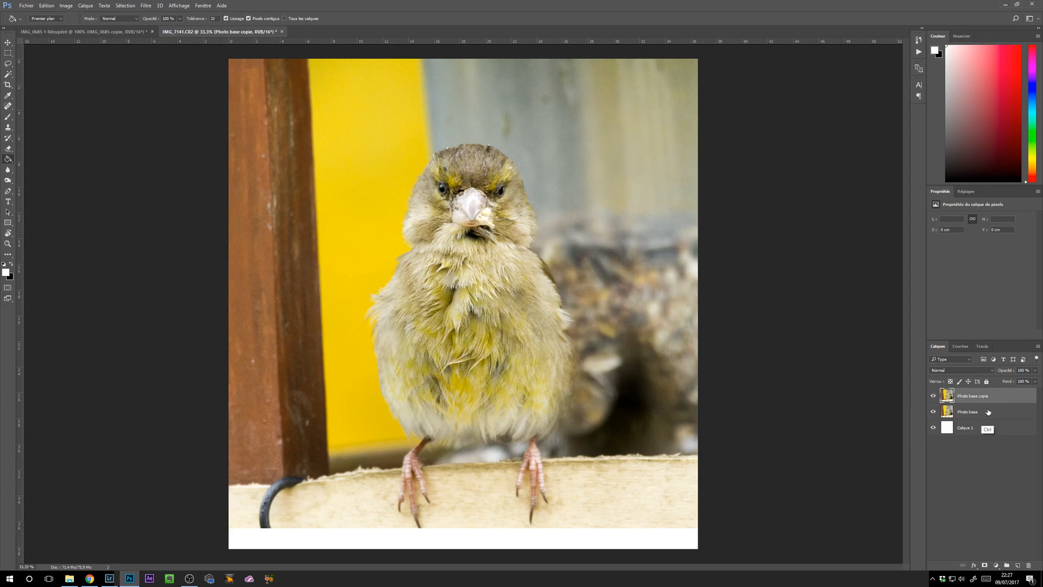
pyautogui.click(933, 411)
# Select the empty strip below the plank across the full width, fill it with Content-Aware at 100% opacity, and deselect
pyautogui.click(7, 53)
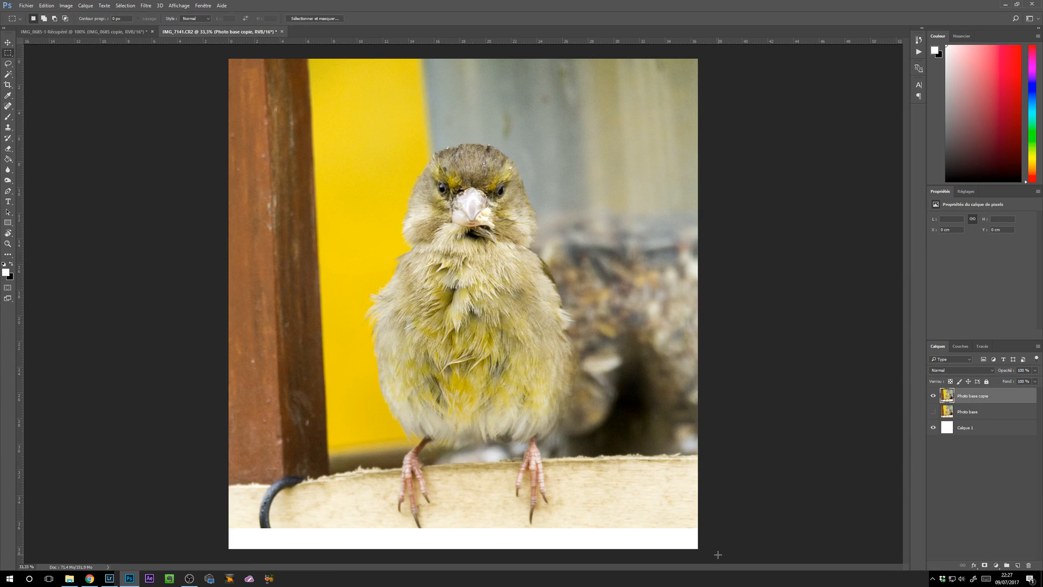
pyautogui.moveTo(718, 554); pyautogui.dragTo(202, 526)
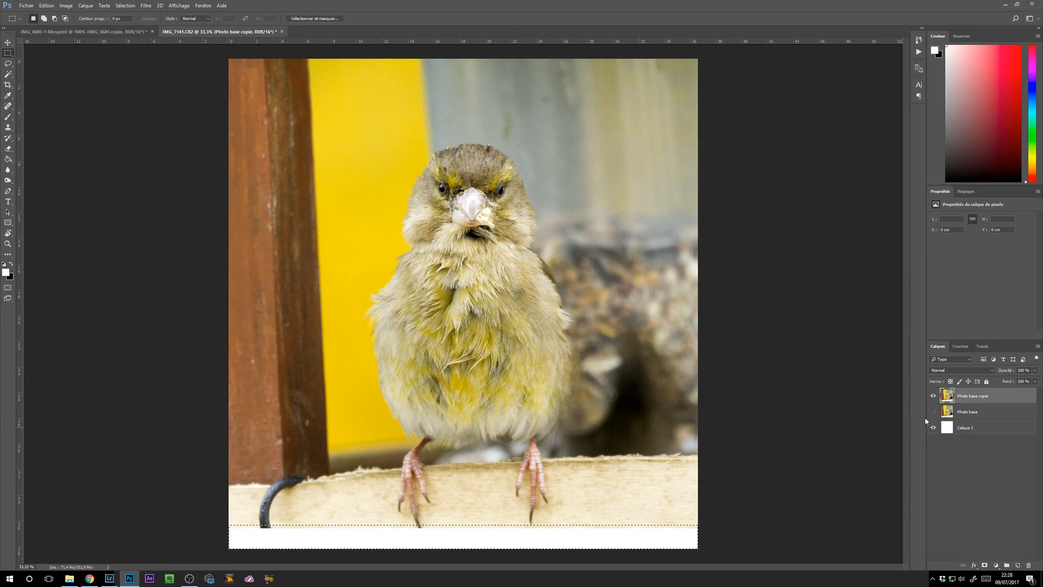
pyautogui.click(47, 6)
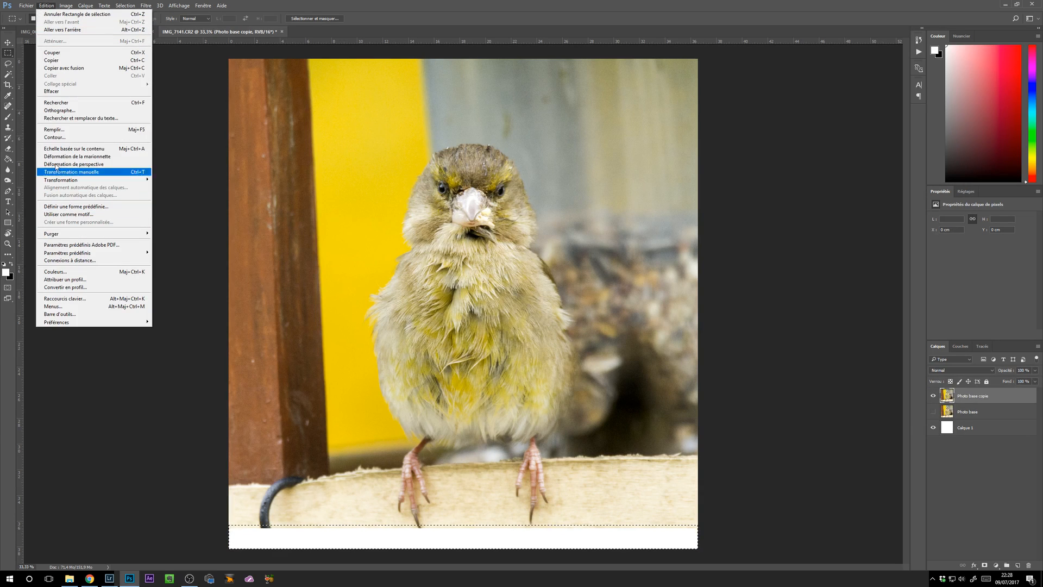
pyautogui.click(76, 129)
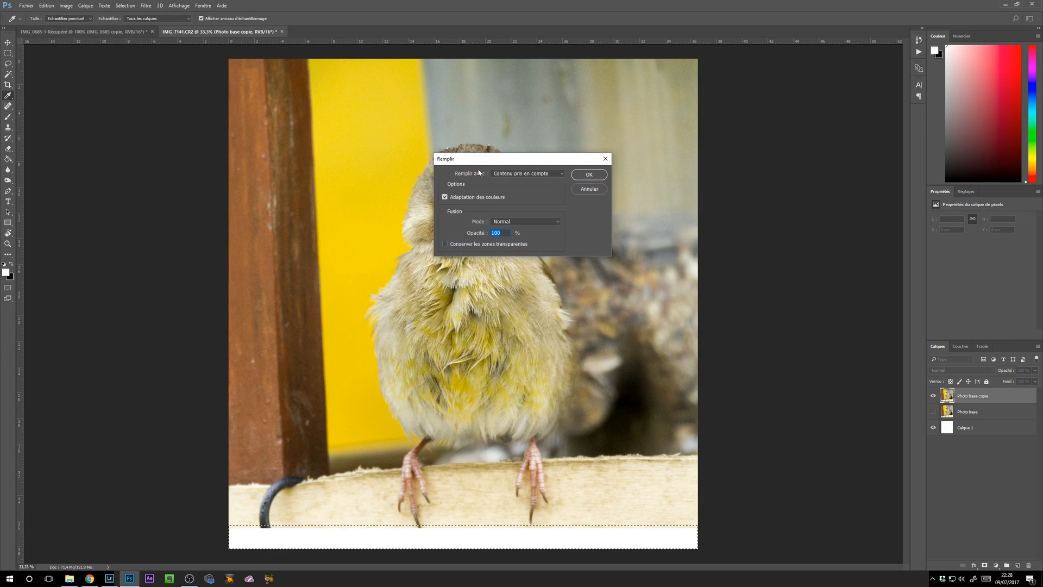
pyautogui.click(518, 175)
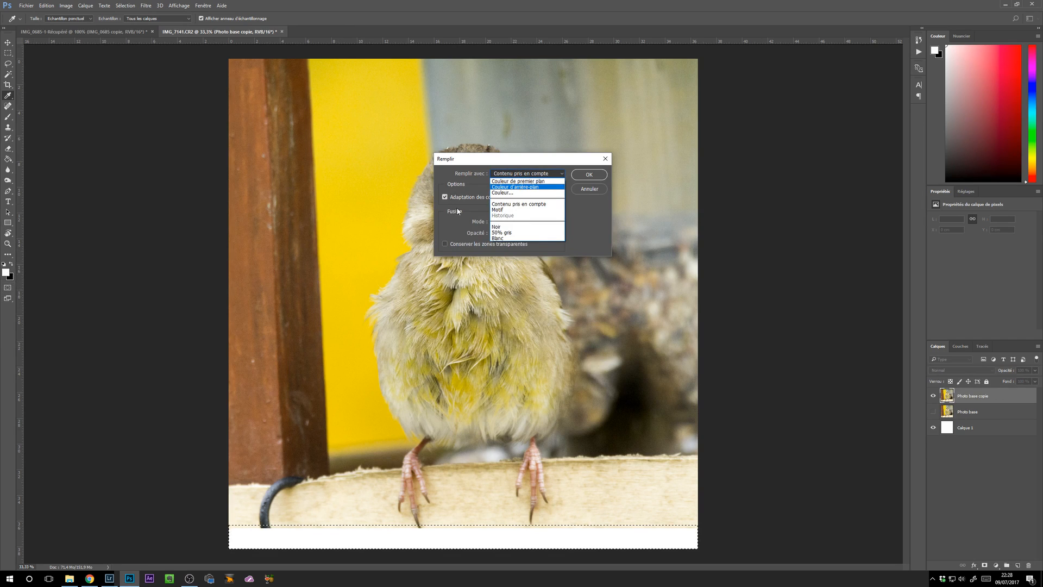
pyautogui.click(530, 204)
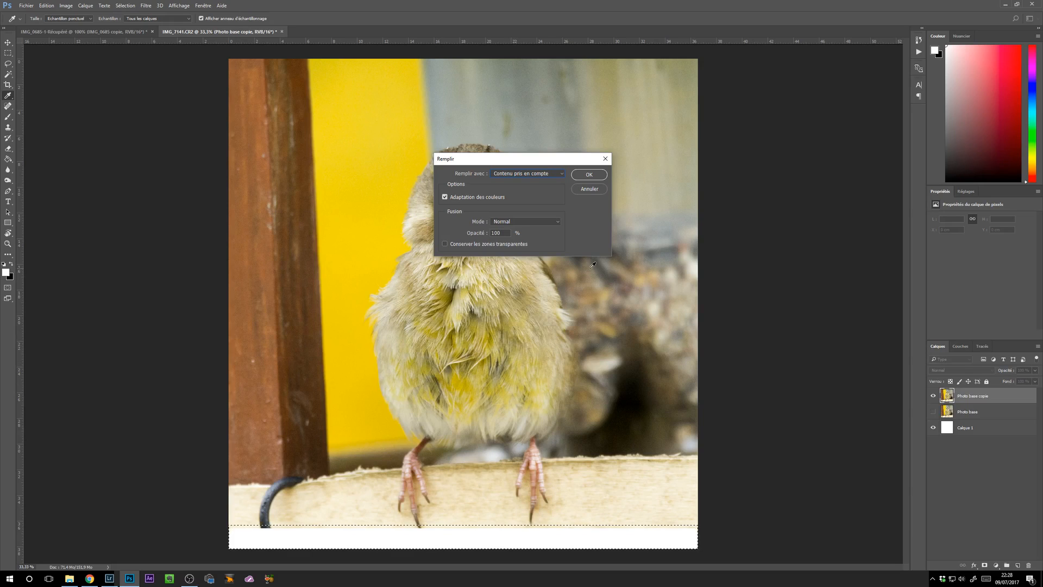
pyautogui.click(588, 173)
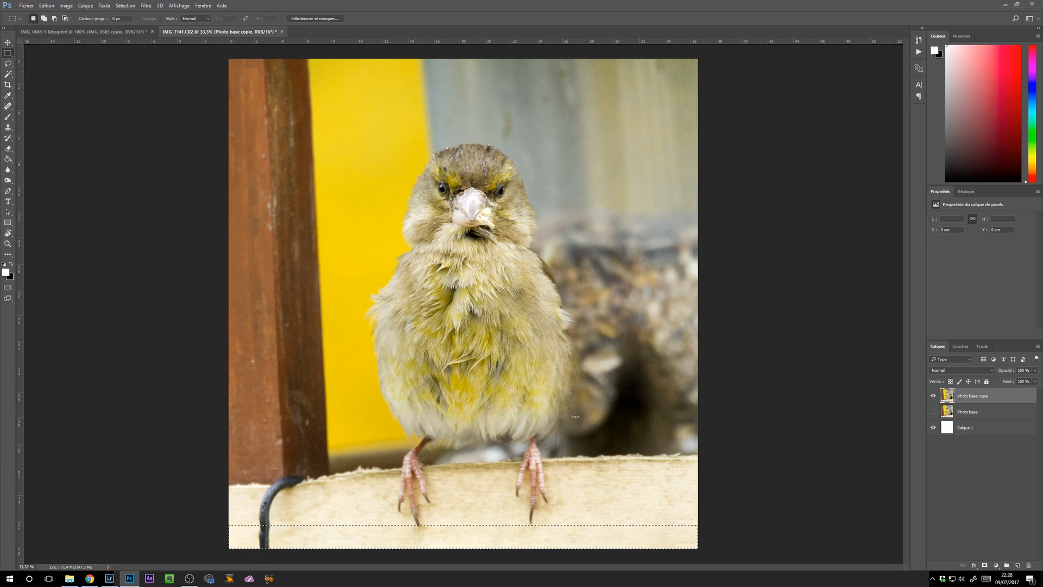
pyautogui.hotkey('ctrl', 'd')
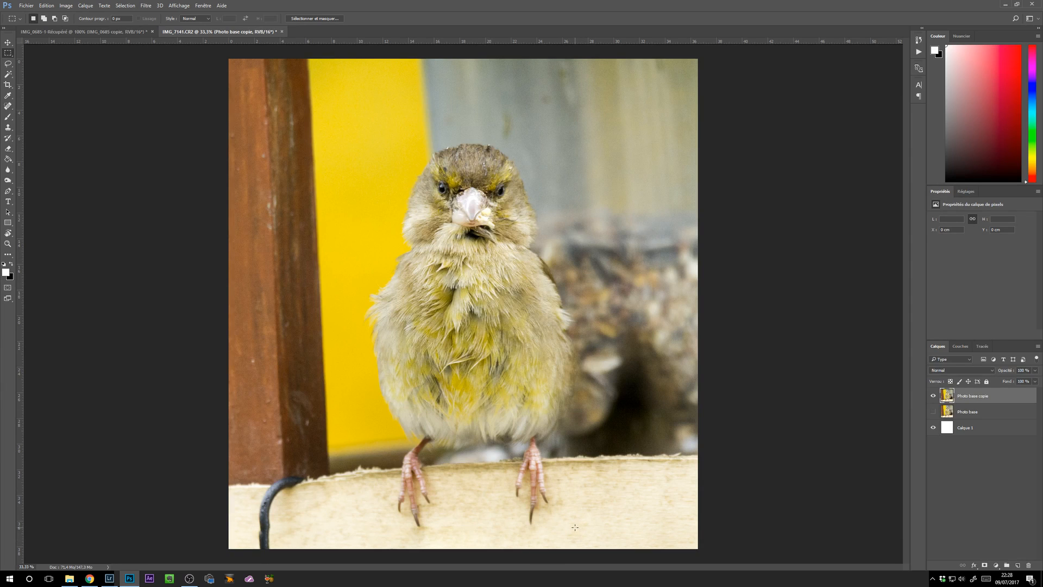
# Examine the filled strip of plank around the bird's feet and the black cable at closer range
pyautogui.click(8, 244)
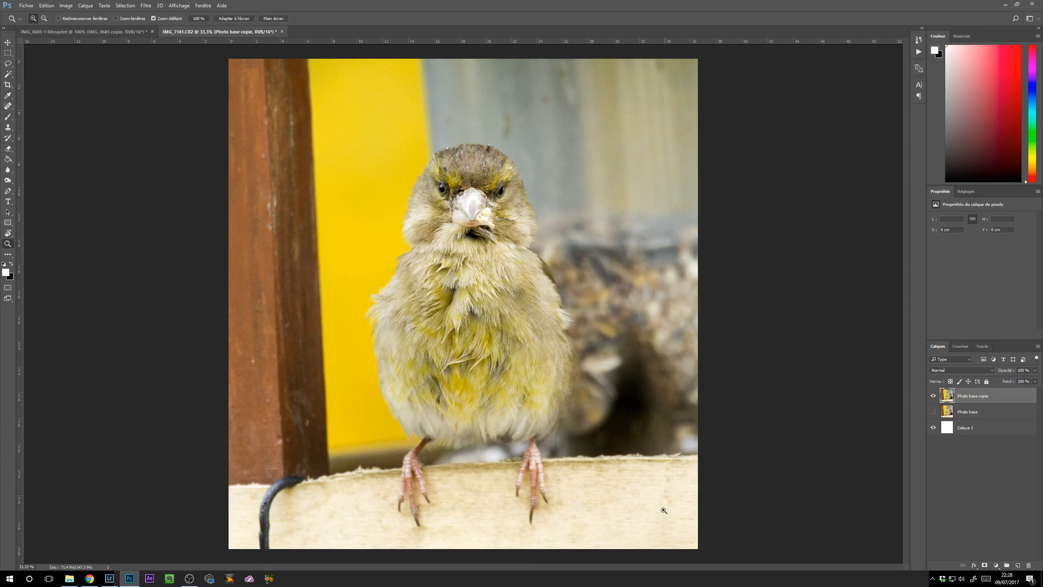
pyautogui.click(652, 522)
pyautogui.click(601, 536)
pyautogui.moveTo(370, 460); pyautogui.dragTo(456, 368)
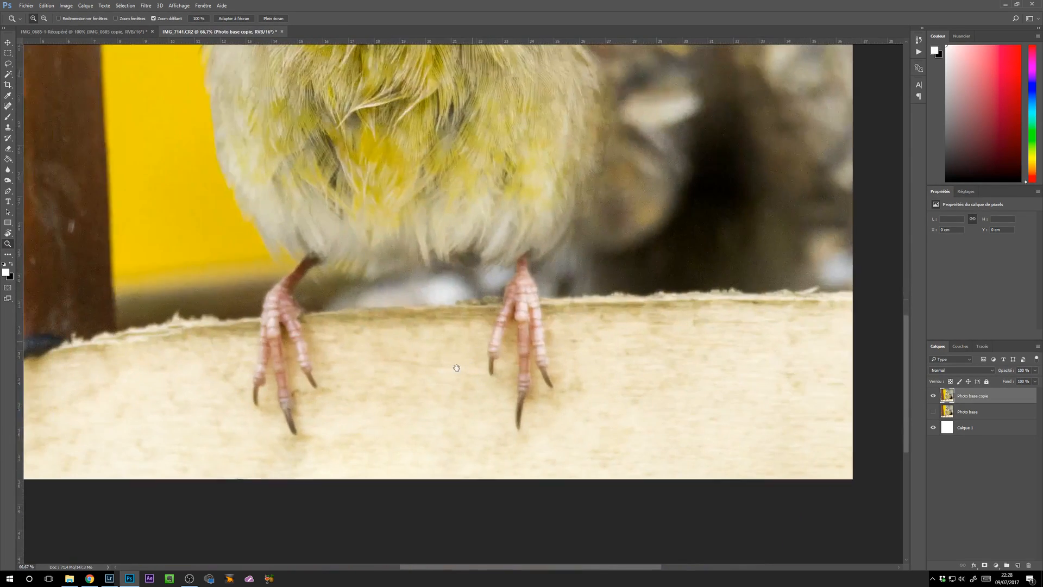
pyautogui.moveTo(380, 433); pyautogui.dragTo(431, 416)
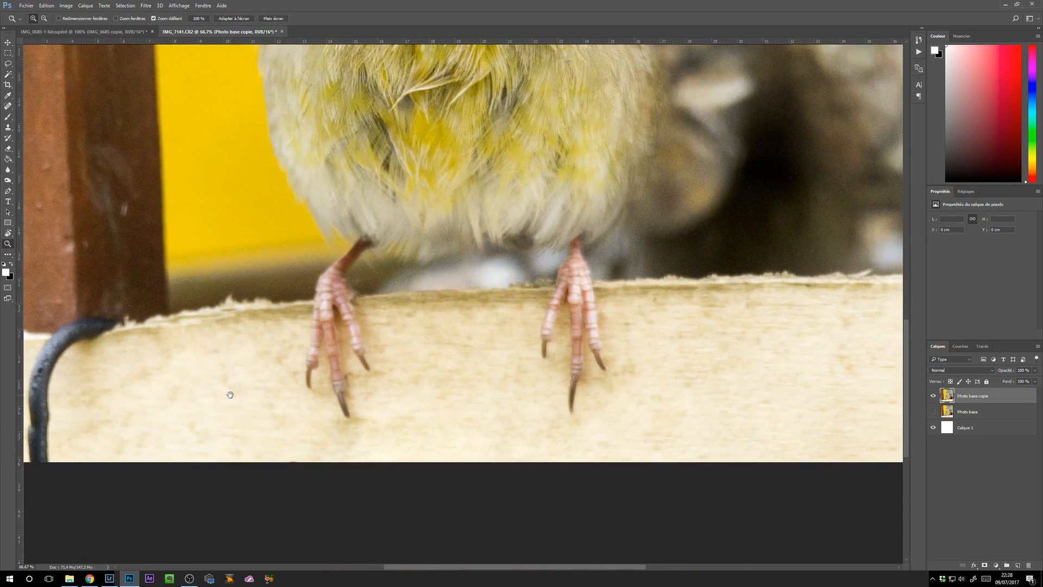
pyautogui.moveTo(230, 394); pyautogui.dragTo(268, 374)
pyautogui.moveTo(803, 381); pyautogui.dragTo(612, 340)
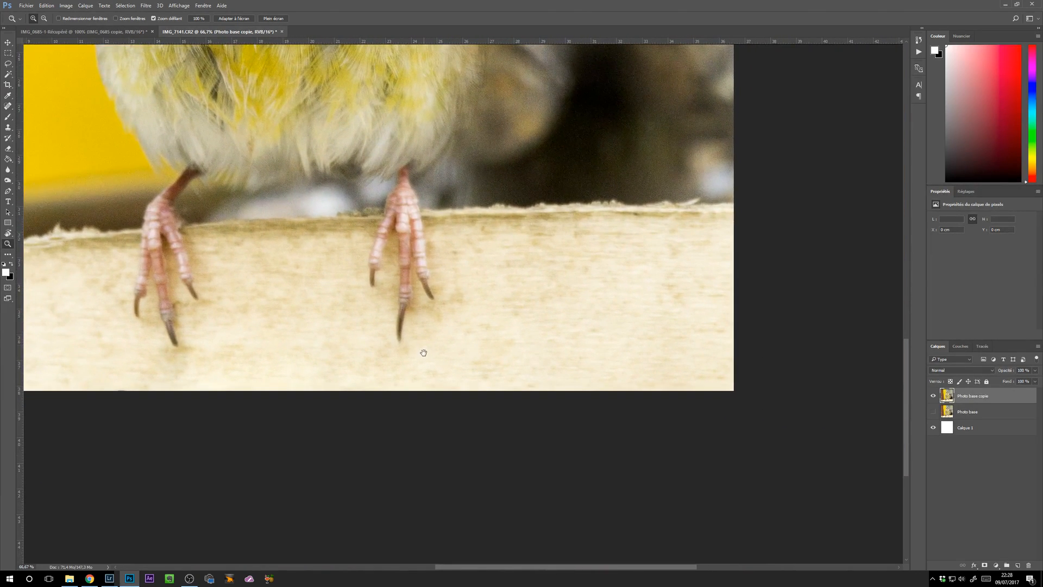
pyautogui.moveTo(424, 353); pyautogui.dragTo(598, 330)
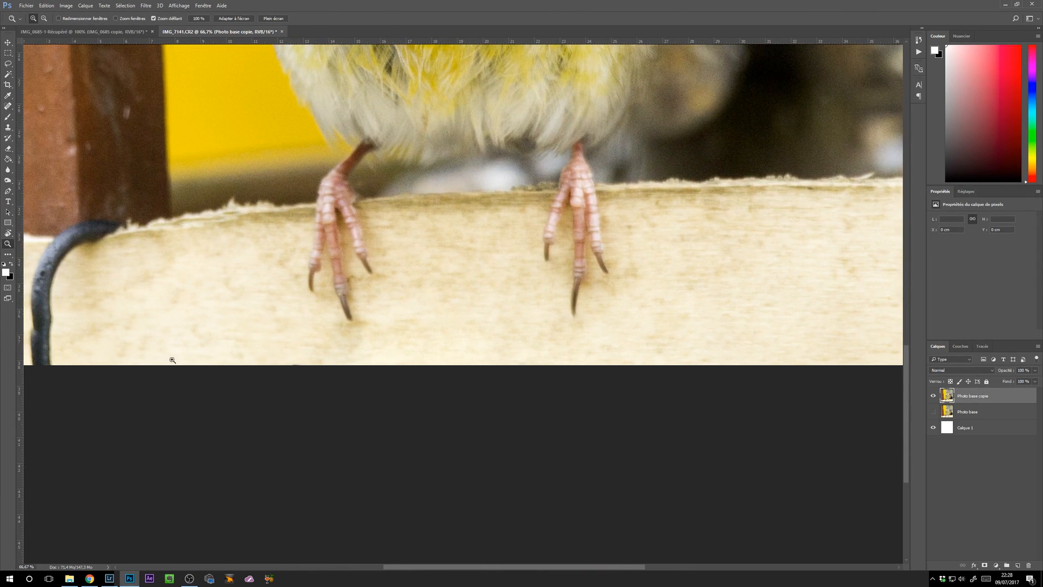
pyautogui.hscroll(-5, 166, 320)
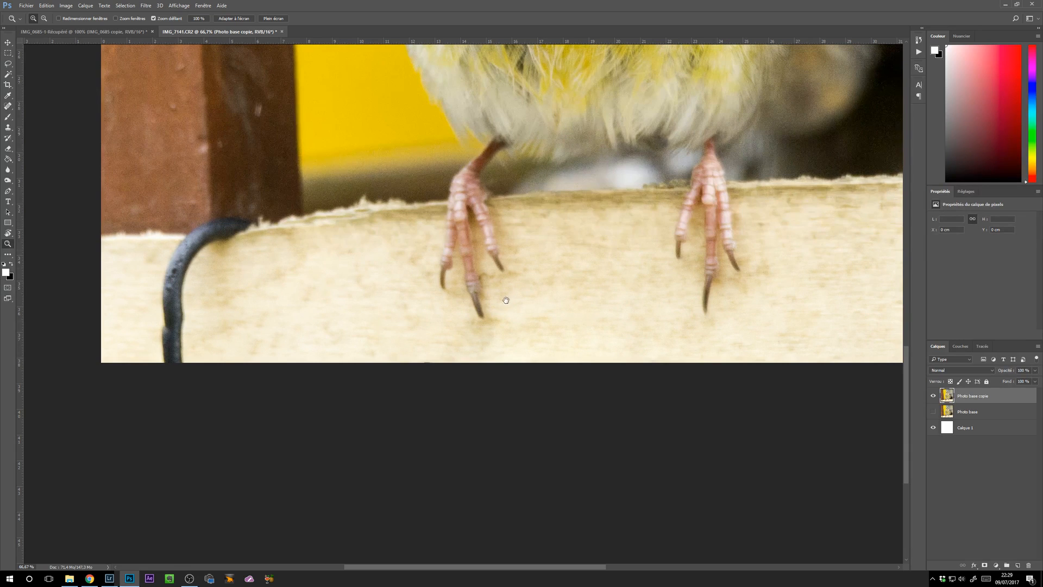
pyautogui.moveTo(517, 306); pyautogui.dragTo(406, 282)
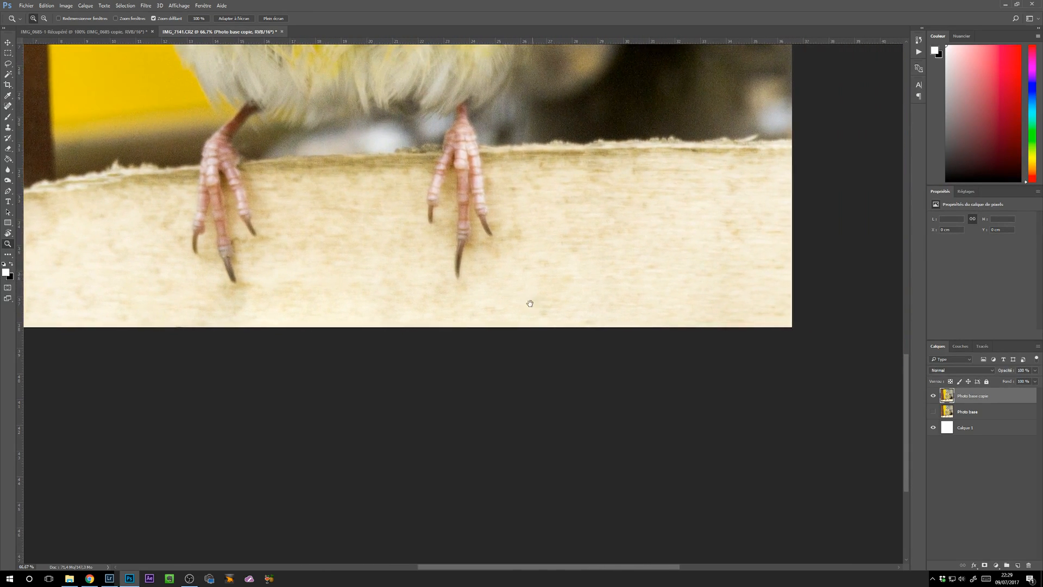
pyautogui.moveTo(353, 282); pyautogui.dragTo(487, 282)
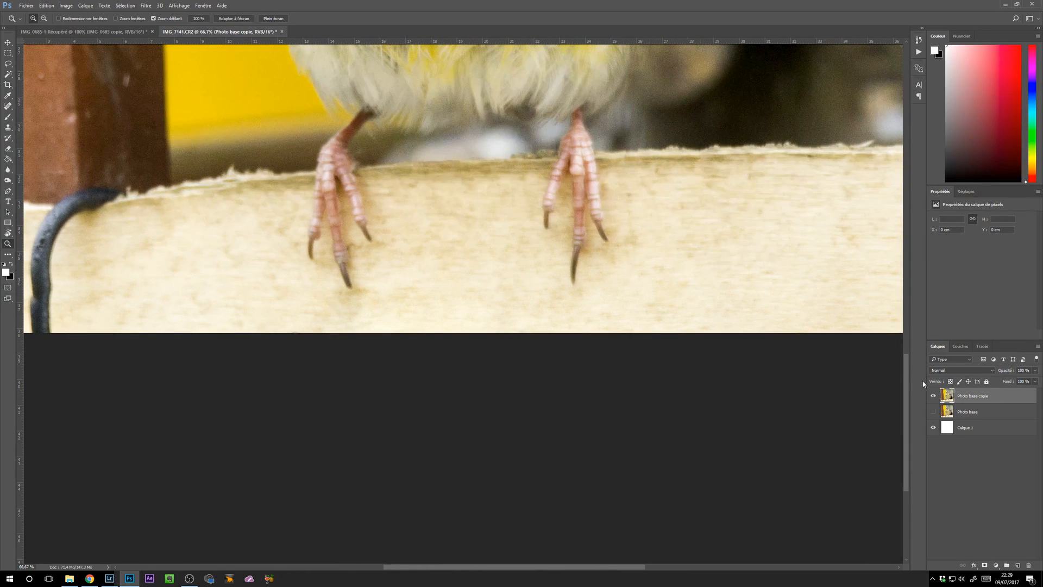
pyautogui.moveTo(537, 270); pyautogui.dragTo(526, 265)
pyautogui.click(526, 266)
pyautogui.keyDown('alt'); pyautogui.click(527, 268); pyautogui.keyUp('alt')
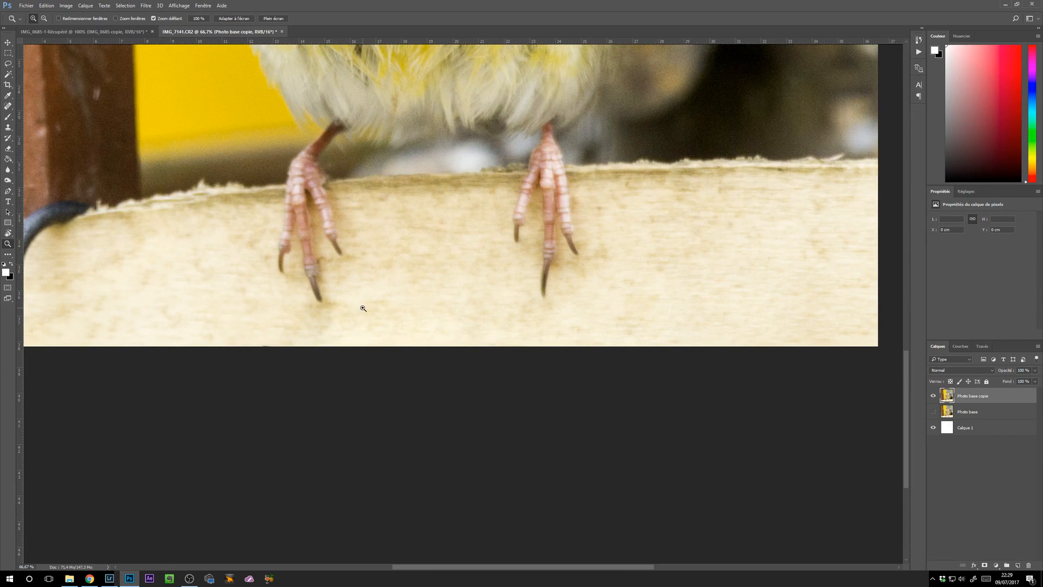
pyautogui.moveTo(351, 299); pyautogui.dragTo(363, 317)
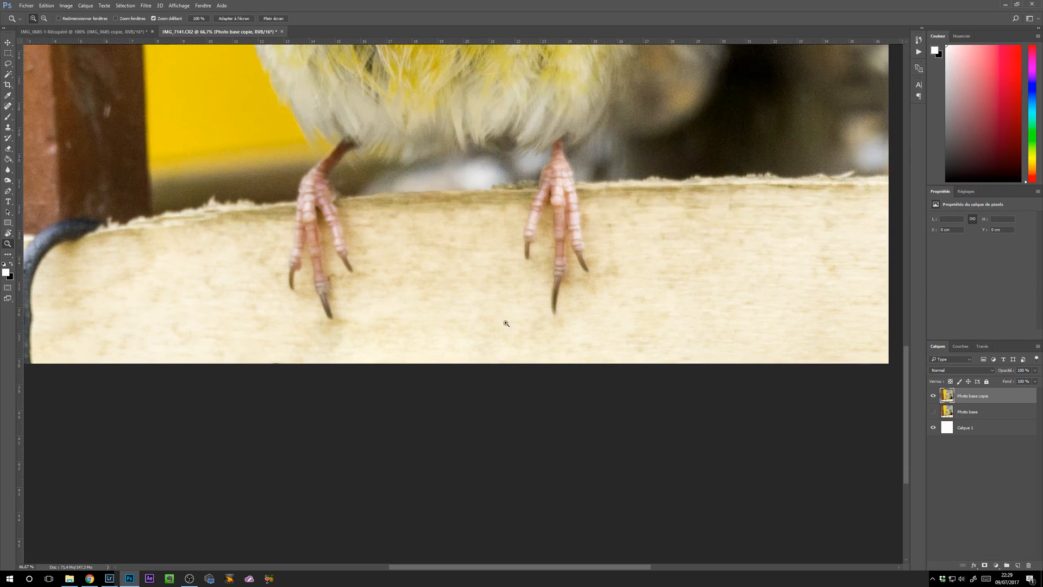
# On the Photo base copie layer, lasso the tip of the middle claw on the foot nearer the dark background and copy it to a new layer
pyautogui.click(990, 457)
pyautogui.click(968, 397)
pyautogui.click(8, 65)
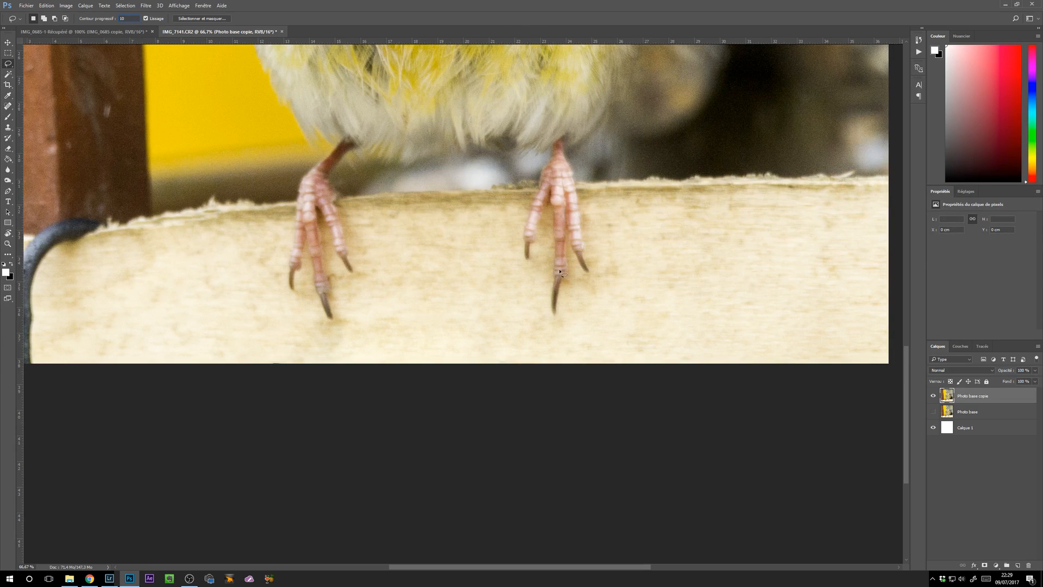
pyautogui.moveTo(548, 263)
pyautogui.mouseDown()
pyautogui.moveTo(531, 311)
pyautogui.moveTo(551, 327)
pyautogui.moveTo(573, 323)
pyautogui.moveTo(579, 274)
pyautogui.moveTo(548, 263)
pyautogui.mouseUp()
pyautogui.press('ctrl')
pyautogui.hotkey('ctrl', 'j')
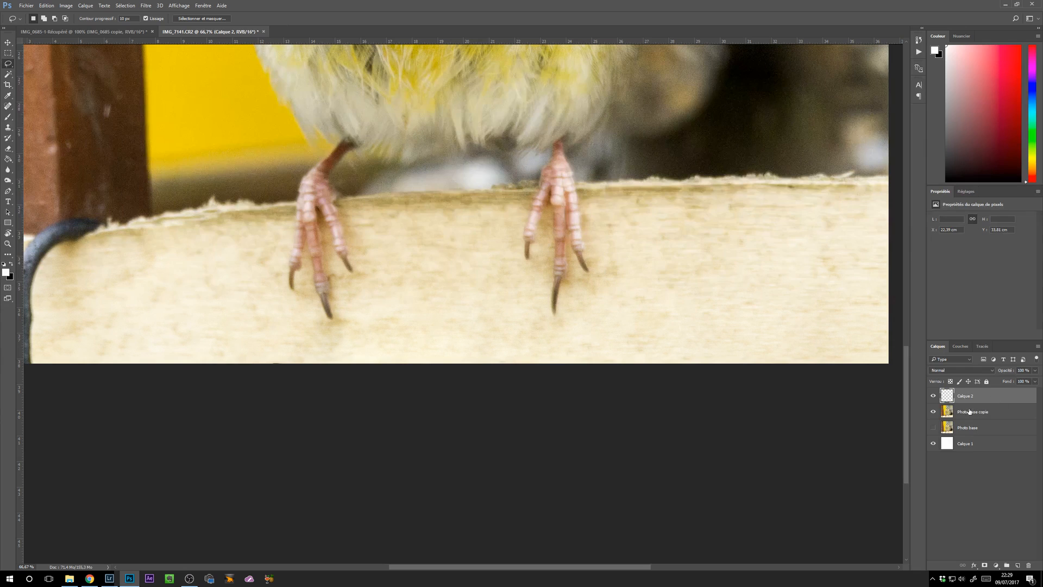
# Hide the Photo base copie layer and examine the soft edges of the copied claw up close
pyautogui.click(933, 413)
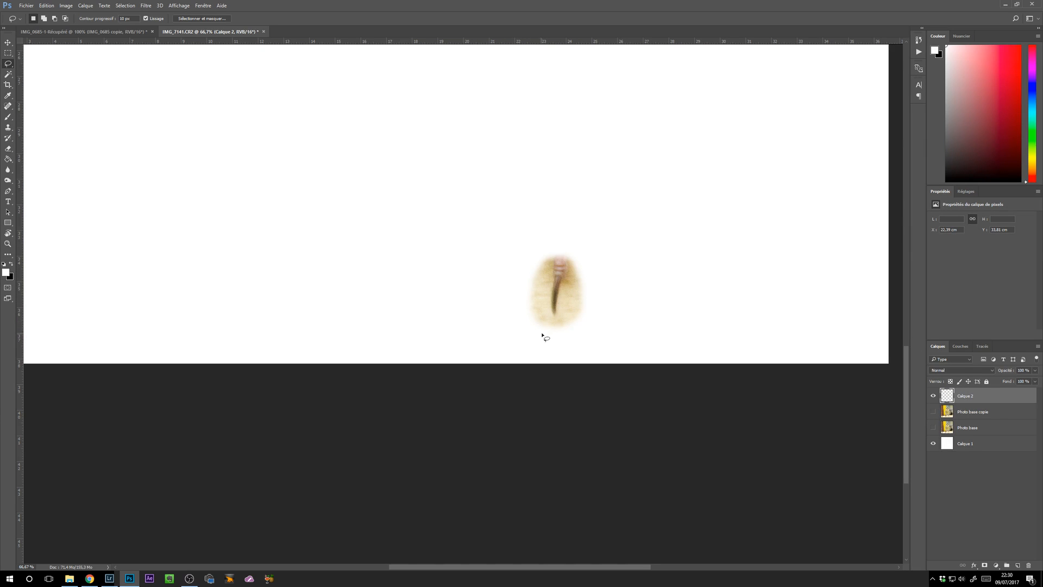
pyautogui.hotkey('ctrl', '+')
pyautogui.hotkey('ctrl', '+')
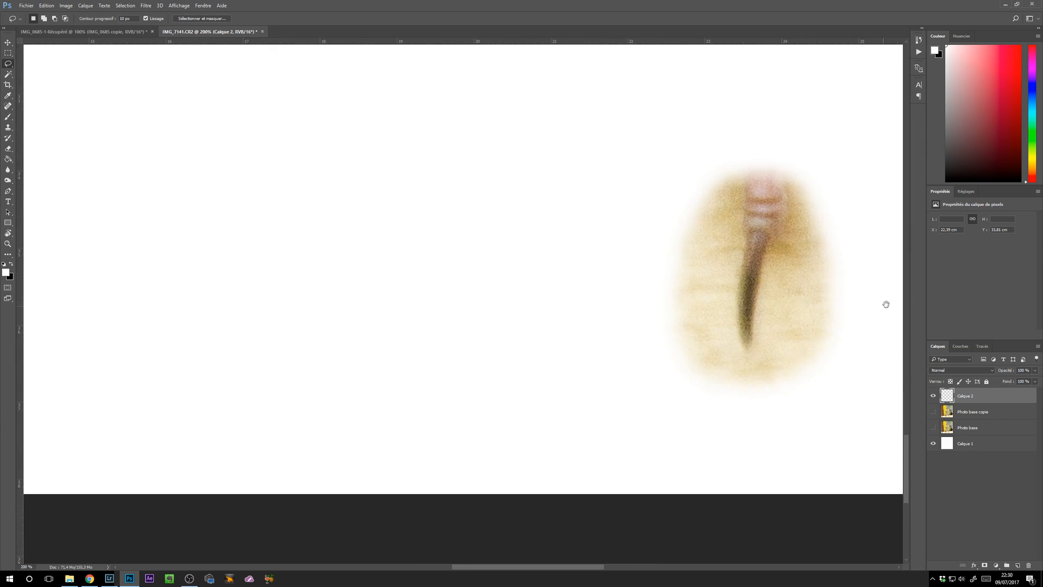
pyautogui.moveTo(885, 302); pyautogui.dragTo(702, 286)
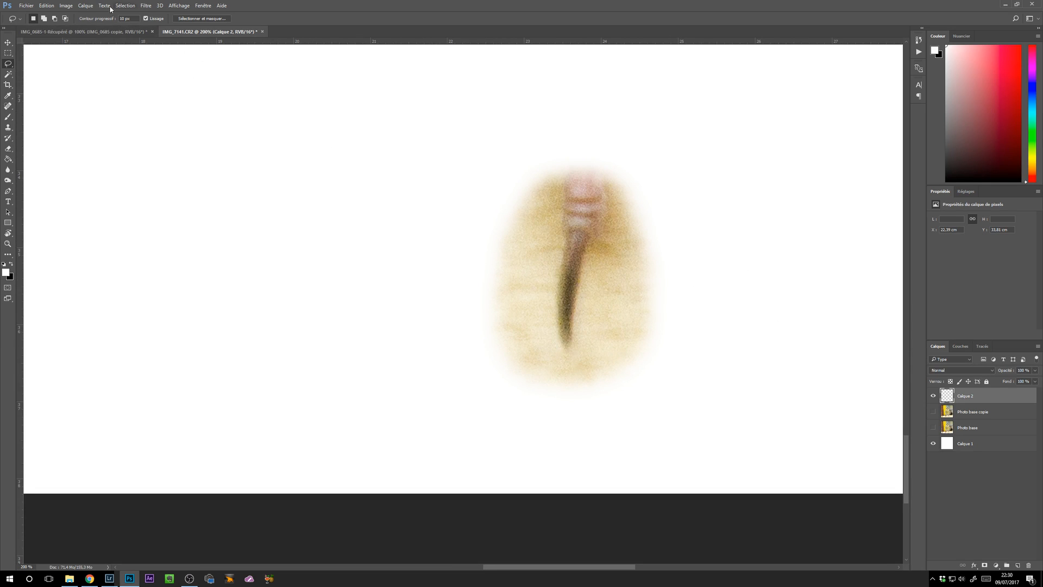
# Show the Photo base copie layer again, make it active, and hide the copied claw layer
pyautogui.click(933, 412)
pyautogui.click(984, 411)
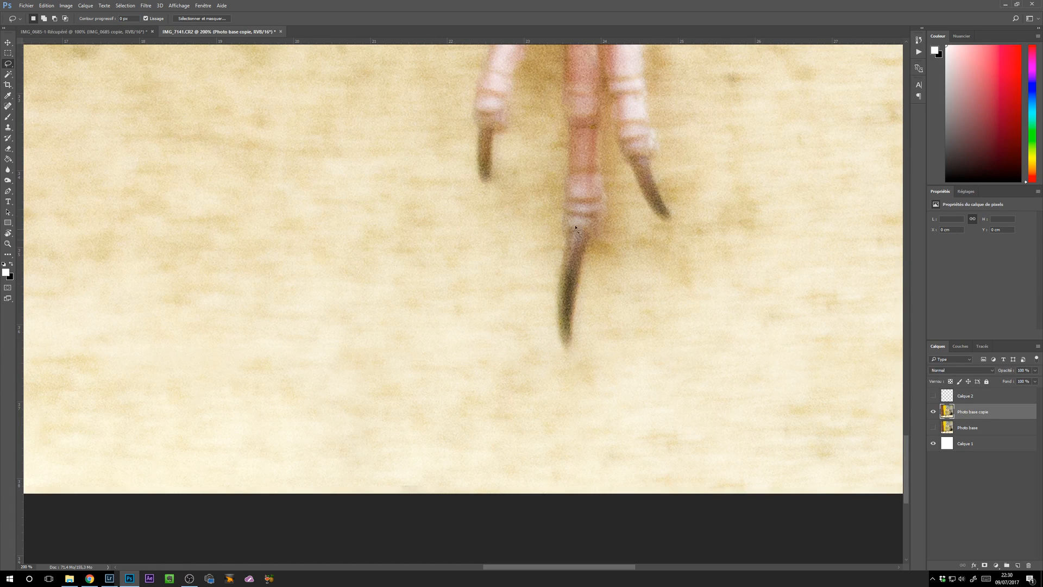
# Lasso the tip of the middle claw with a 0 px feather, copy it to a new layer, and hide the Photo base copie layer
pyautogui.moveTo(561, 157)
pyautogui.mouseDown()
pyautogui.moveTo(496, 259)
pyautogui.moveTo(577, 368)
pyautogui.moveTo(511, 191)
pyautogui.moveTo(495, 276)
pyautogui.moveTo(536, 359)
pyautogui.moveTo(631, 368)
pyautogui.moveTo(678, 255)
pyautogui.moveTo(636, 185)
pyautogui.moveTo(595, 156)
pyautogui.mouseUp()
pyautogui.hotkey('ctrl', 'j')
pyautogui.click(934, 427)
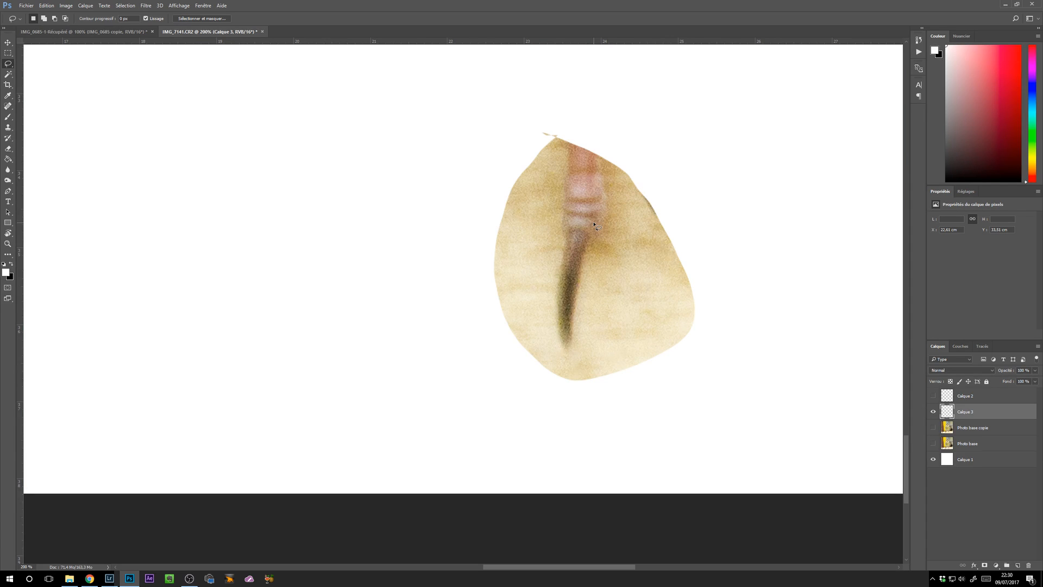
# Show the Calque 2 layer and move its soft-edged claw beside the hard-edged copy for comparison
pyautogui.press('Delete')
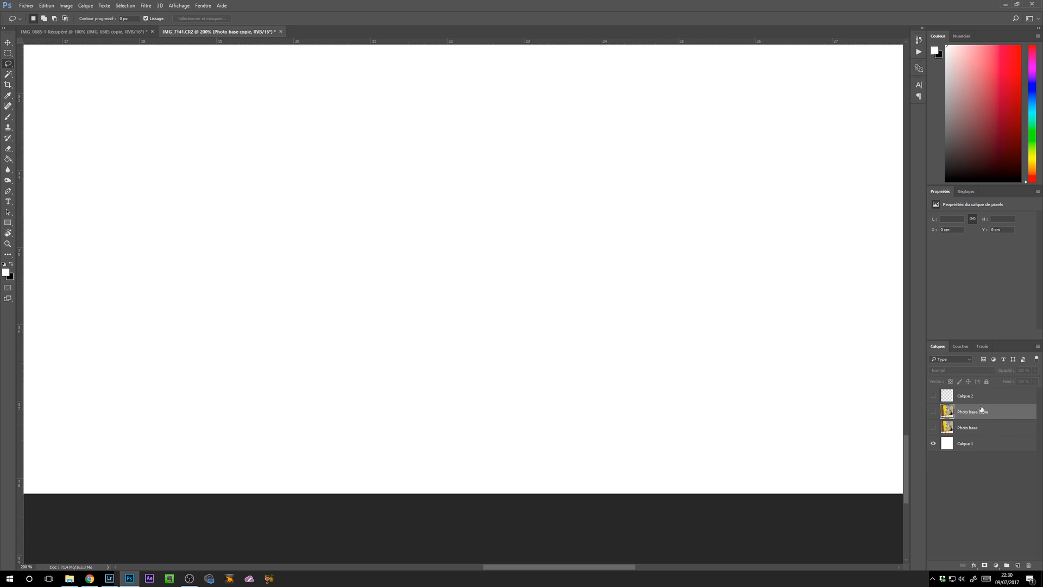
pyautogui.click(933, 396)
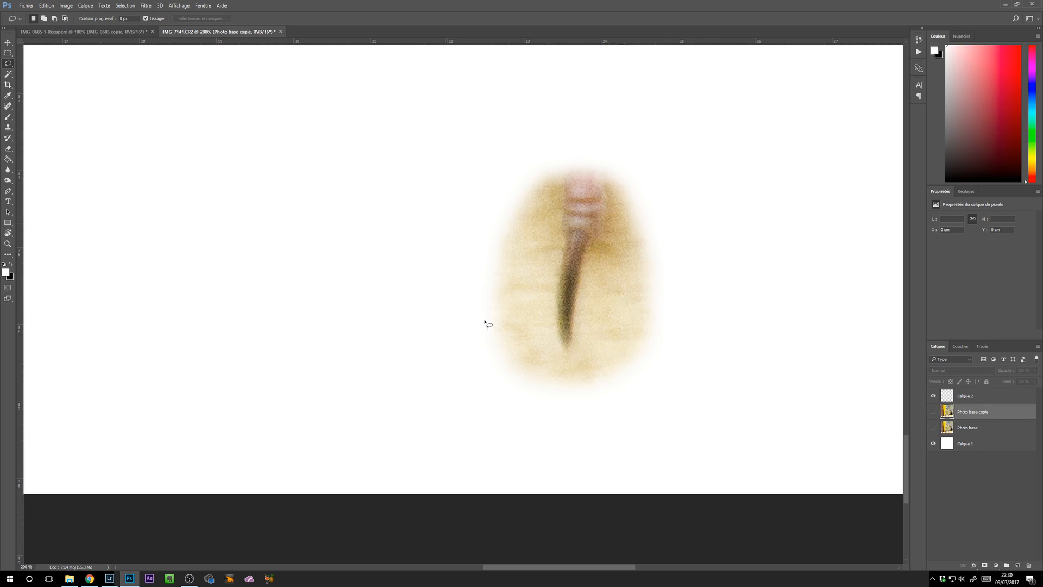
pyautogui.hotkey('ctrl', 'z')
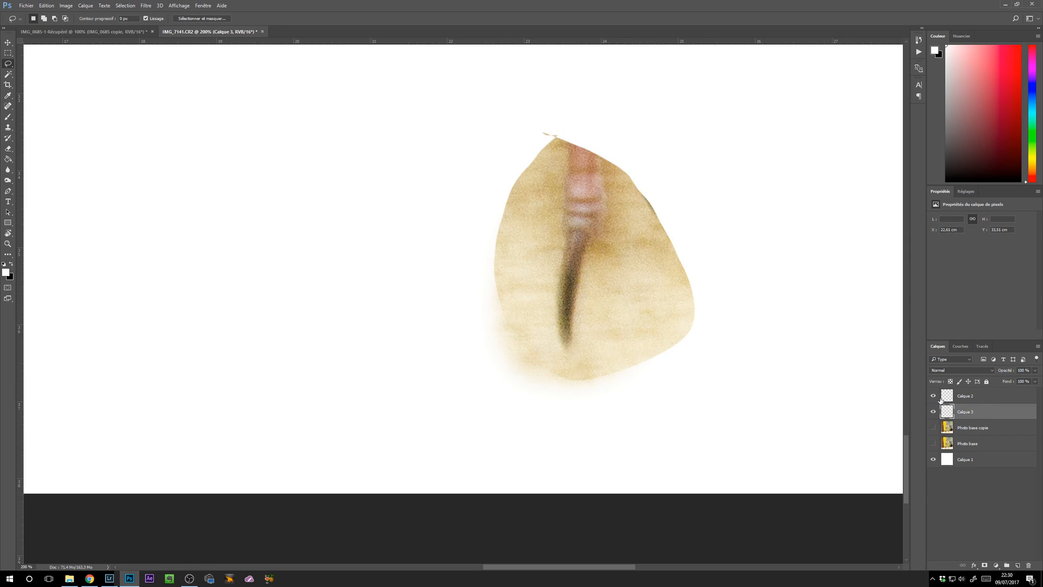
pyautogui.click(981, 397)
pyautogui.press('v')
pyautogui.moveTo(589, 307); pyautogui.dragTo(411, 316)
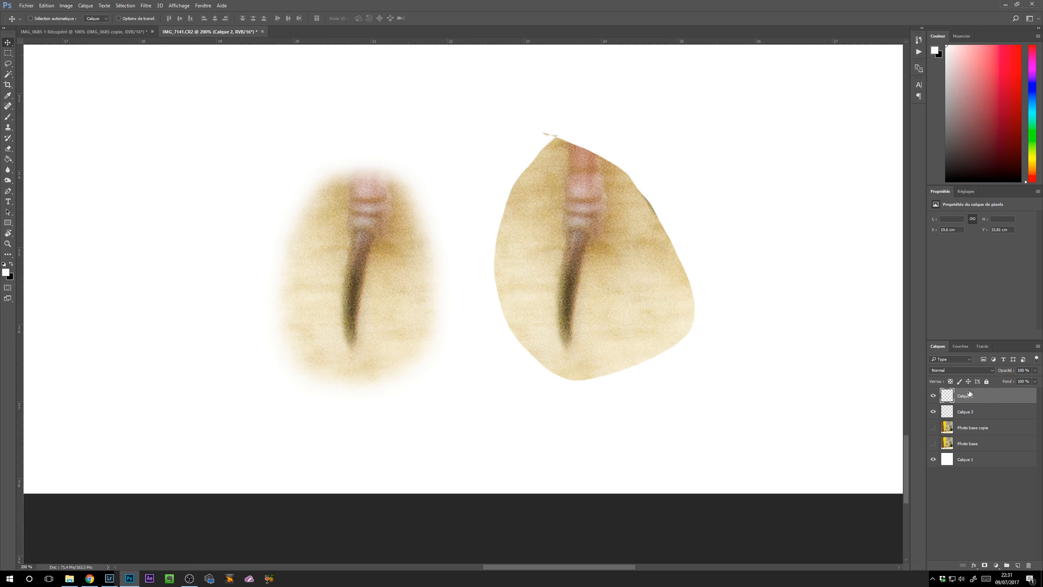
# Move the soft-edged claw back over the hard-edged copy and delete the Calque 3 layer
pyautogui.moveTo(358, 437); pyautogui.dragTo(578, 437)
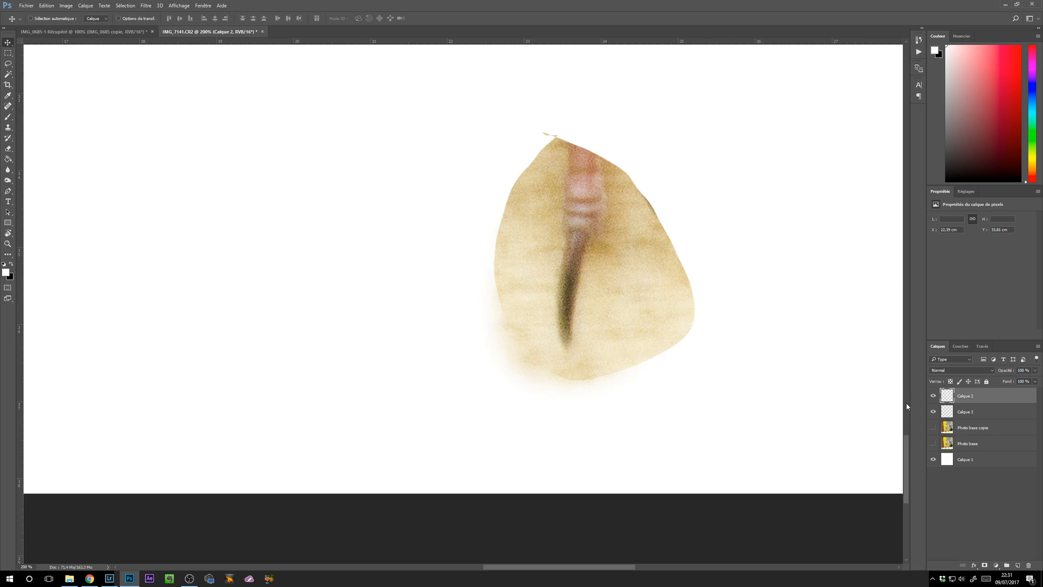
pyautogui.click(988, 417)
pyautogui.press('Delete')
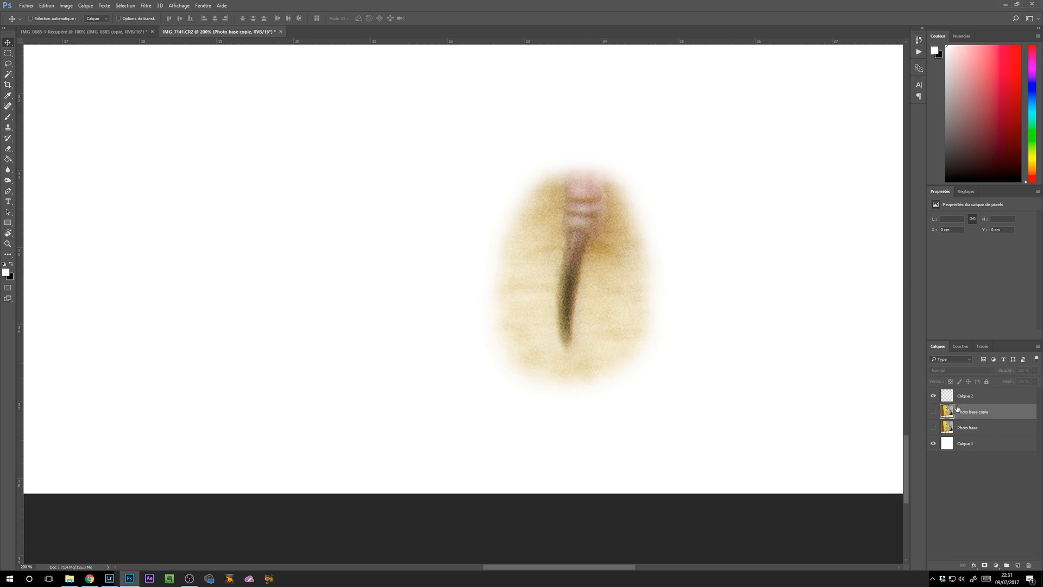
# Rename the Calque 2 layer as Ongle rajouté and show the Photo base copie layer again
pyautogui.doubleClick(971, 397)
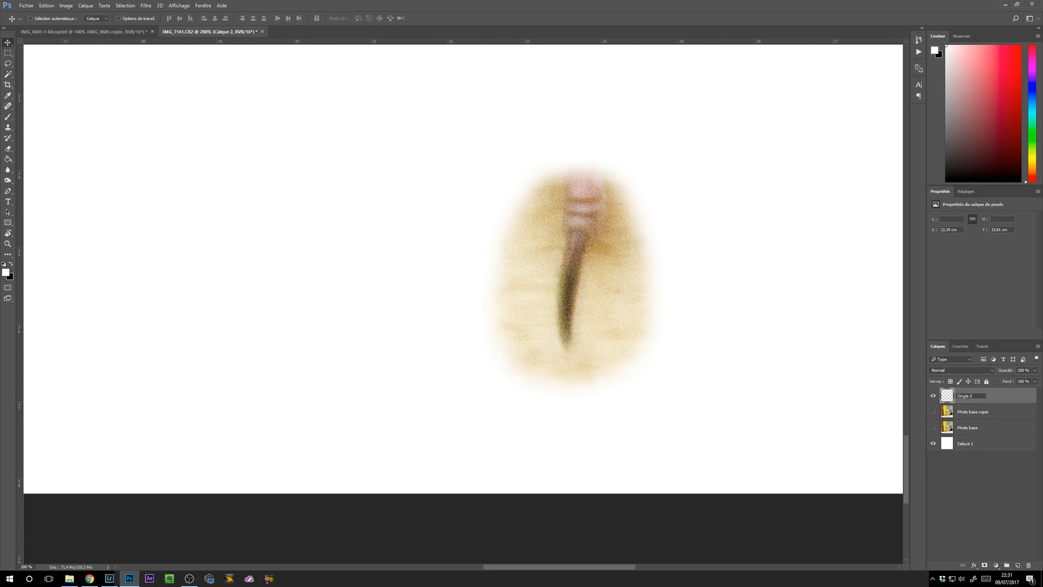
pyautogui.write('Ongle rajouté')
pyautogui.press('Return')
pyautogui.click(934, 411)
pyautogui.hotkey('ctrl', '-')
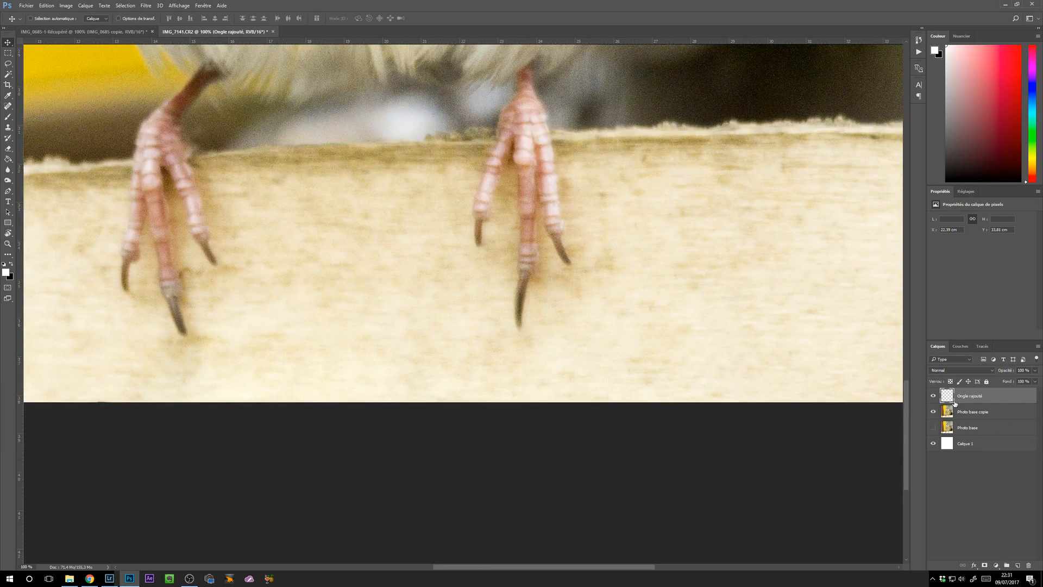
# Move the copied claw onto the middle toe of the other foot and rotate it to follow that toe's direction
pyautogui.moveTo(523, 286); pyautogui.dragTo(261, 278)
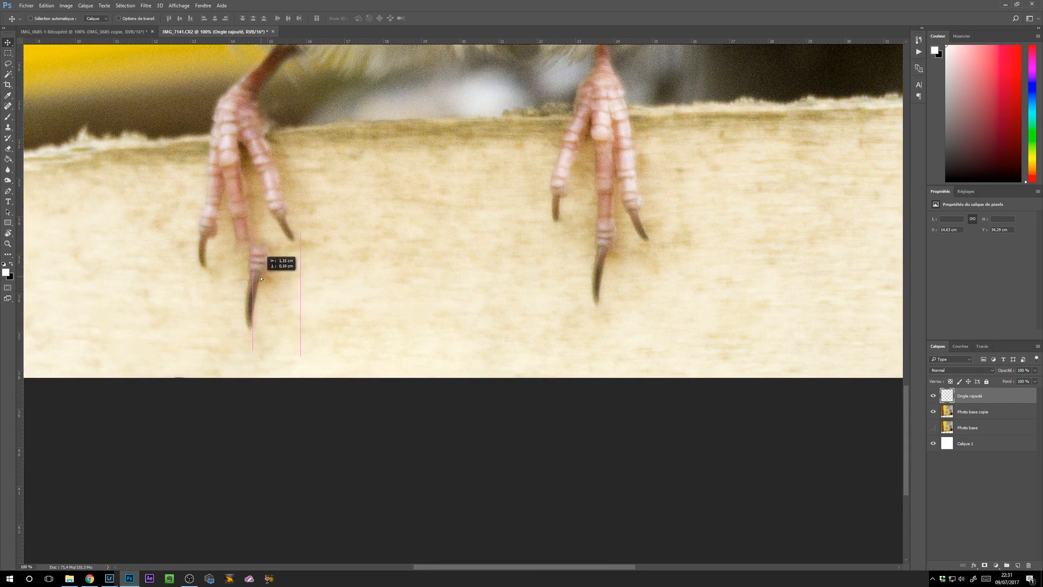
pyautogui.hotkey('ctrl', 't')
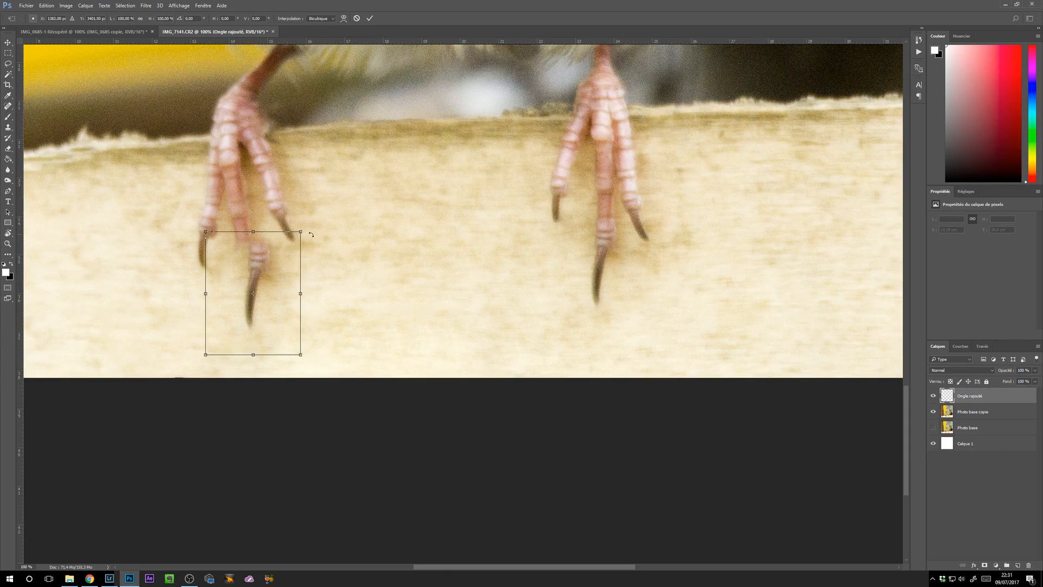
pyautogui.moveTo(315, 230); pyautogui.dragTo(265, 247)
pyautogui.click(370, 18)
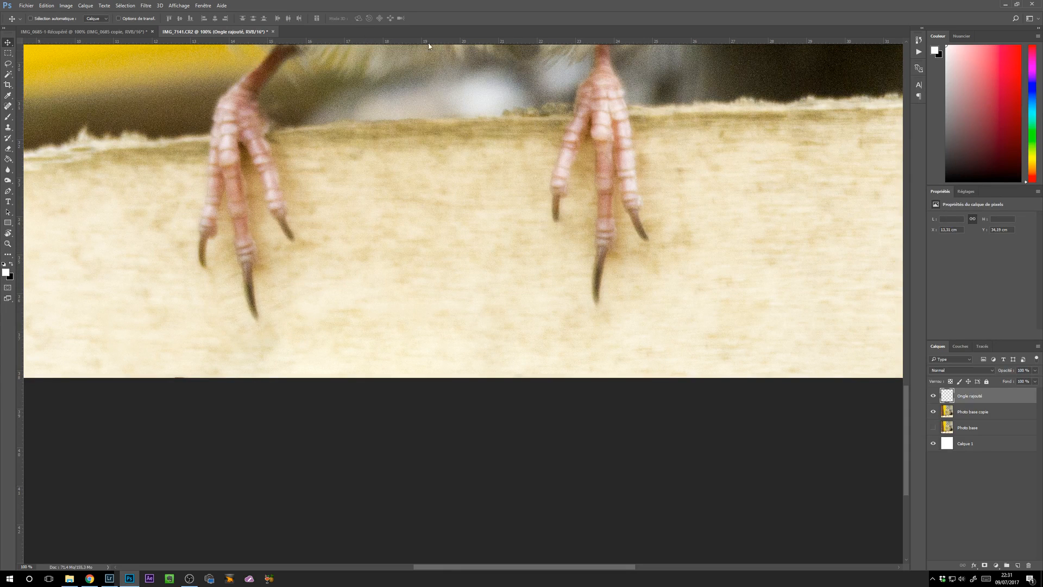
# Lower the Ongle rajouté layer's opacity to about 70 % and compare the added claw with the original one beneath it
pyautogui.click(1035, 370)
pyautogui.moveTo(1035, 381); pyautogui.dragTo(1018, 383)
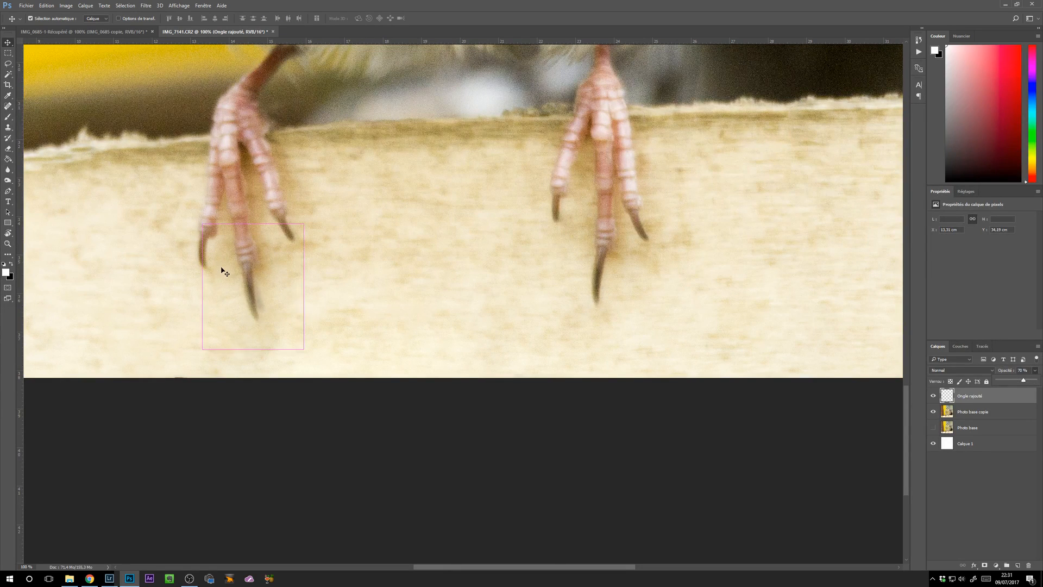
pyautogui.hotkey('ctrl', '+')
pyautogui.moveTo(234, 251); pyautogui.dragTo(429, 250)
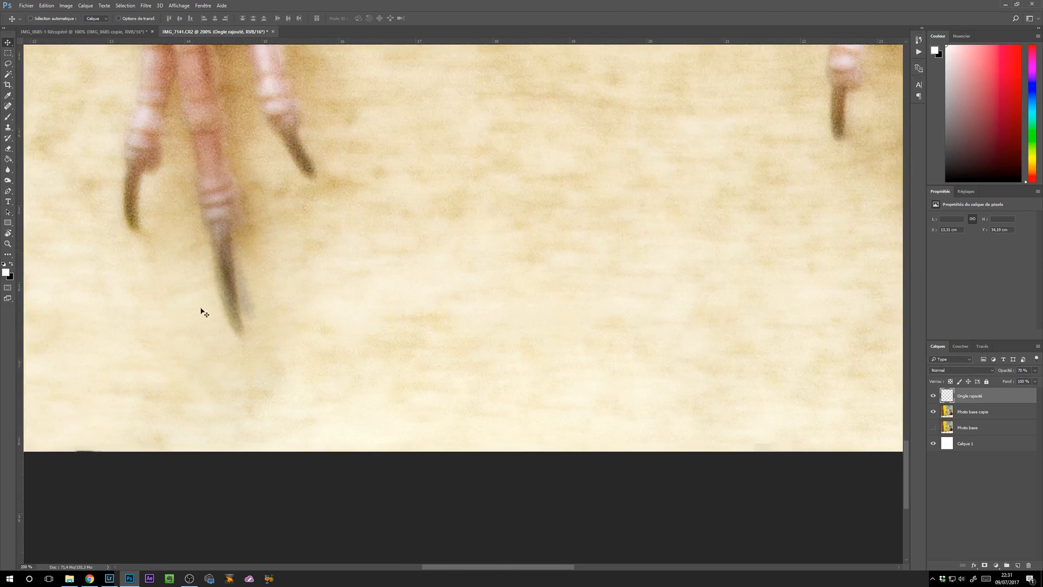
pyautogui.click(934, 395)
pyautogui.click(934, 395)
# Rotate the added claw about 7° counterclockwise and shift it slightly up and to the right to line up with the toe
pyautogui.hotkey('ctrl', 't')
pyautogui.hotkey('ctrl', 'r')
pyautogui.moveTo(367, 136); pyautogui.dragTo(352, 117)
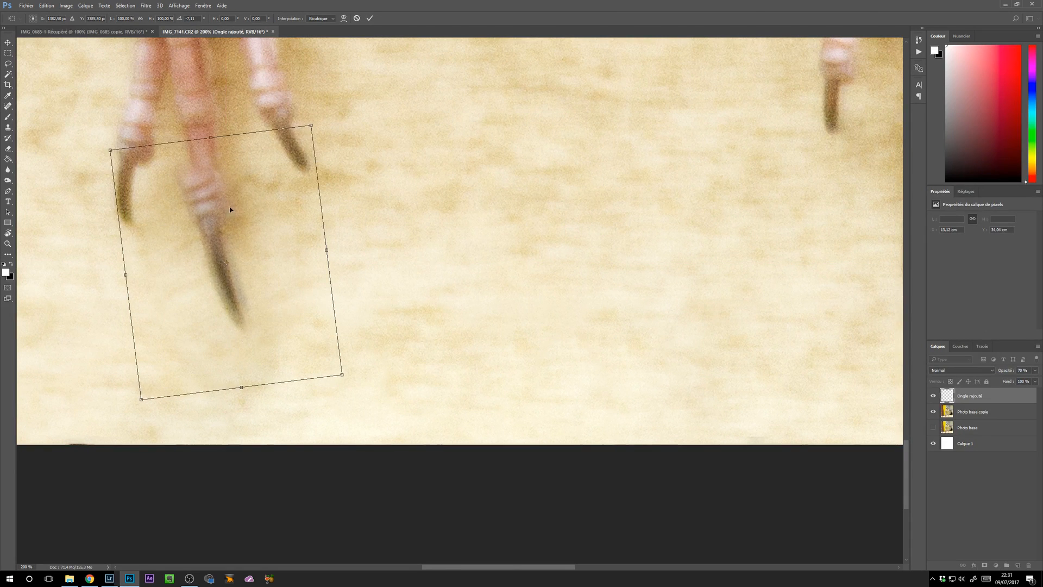
pyautogui.moveTo(230, 210); pyautogui.dragTo(240, 203)
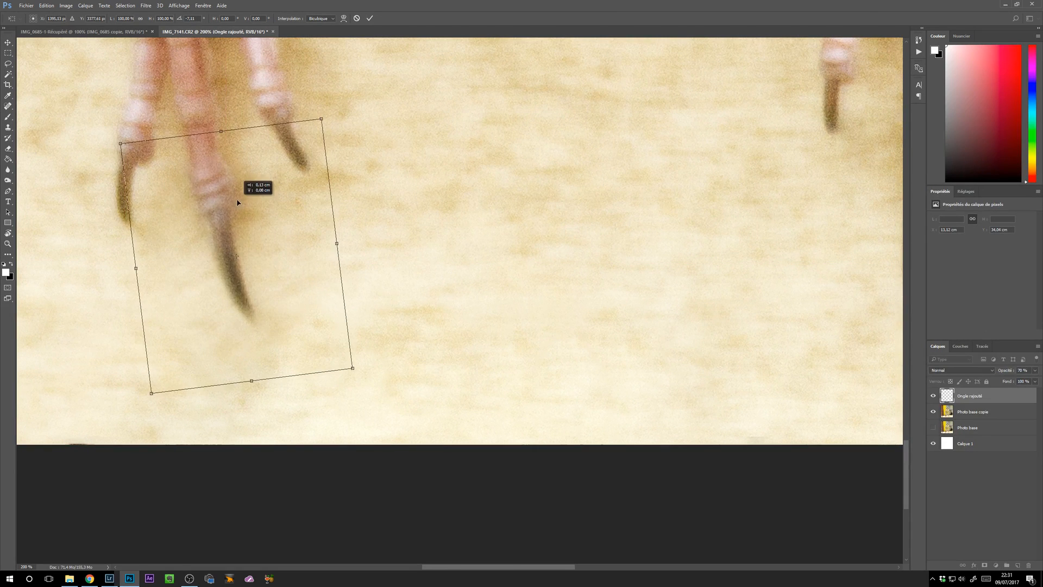
pyautogui.click(370, 18)
# Check the added claw's placement with and without the Photo base copie layer, and restore the Ongle rajouté layer's opacity to 100 %
pyautogui.hotkey('ctrl', '1')
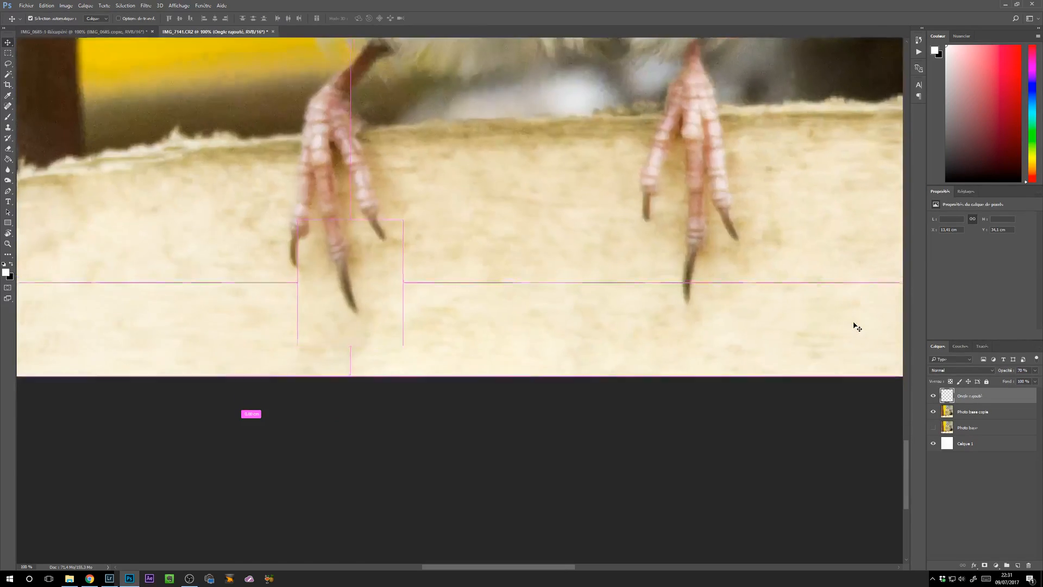
pyautogui.hotkey('ctrl', '+')
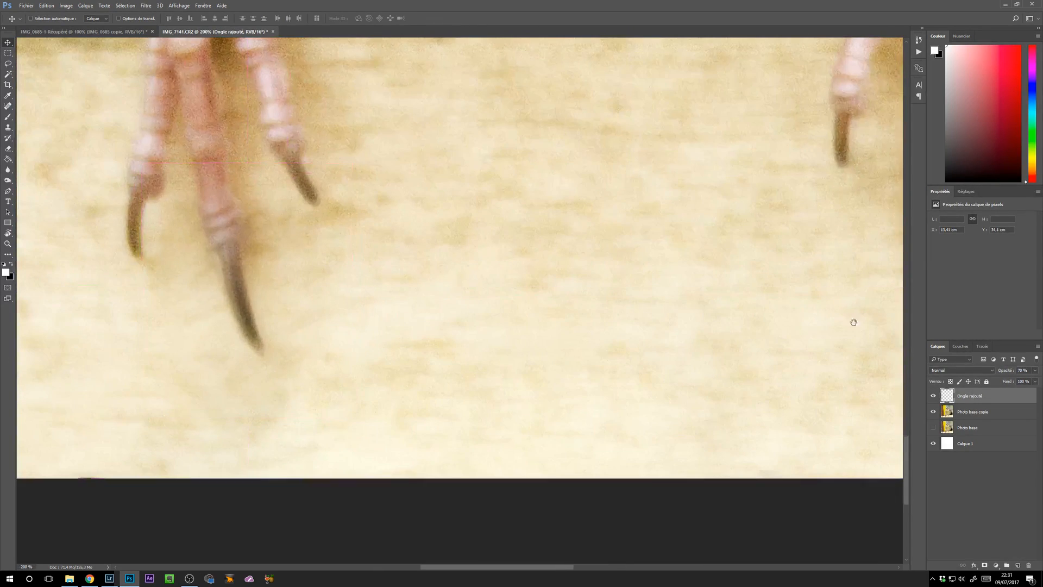
pyautogui.moveTo(460, 244); pyautogui.dragTo(442, 231)
pyautogui.hotkey('ctrl', '1')
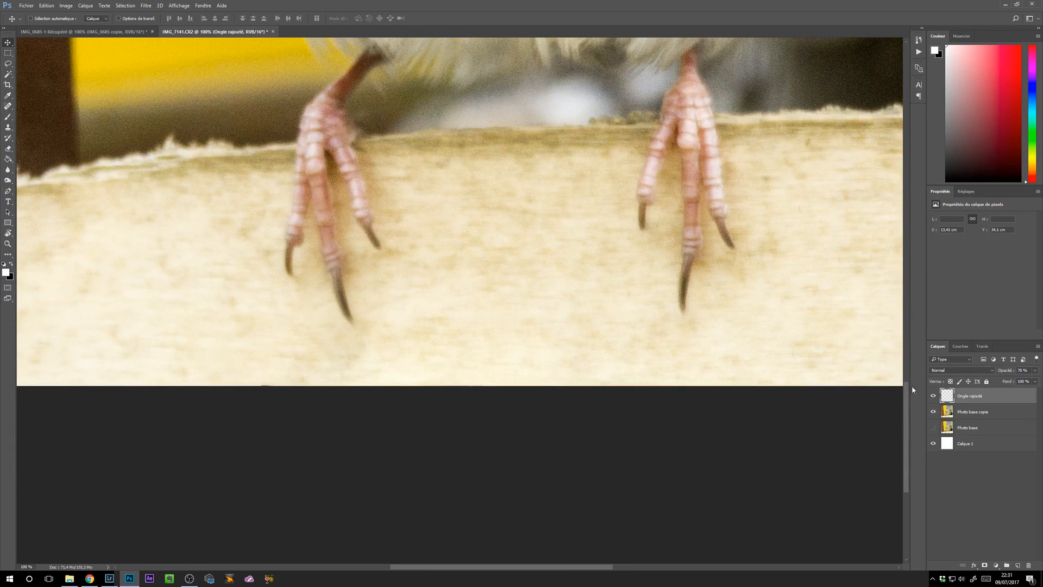
pyautogui.click(934, 412)
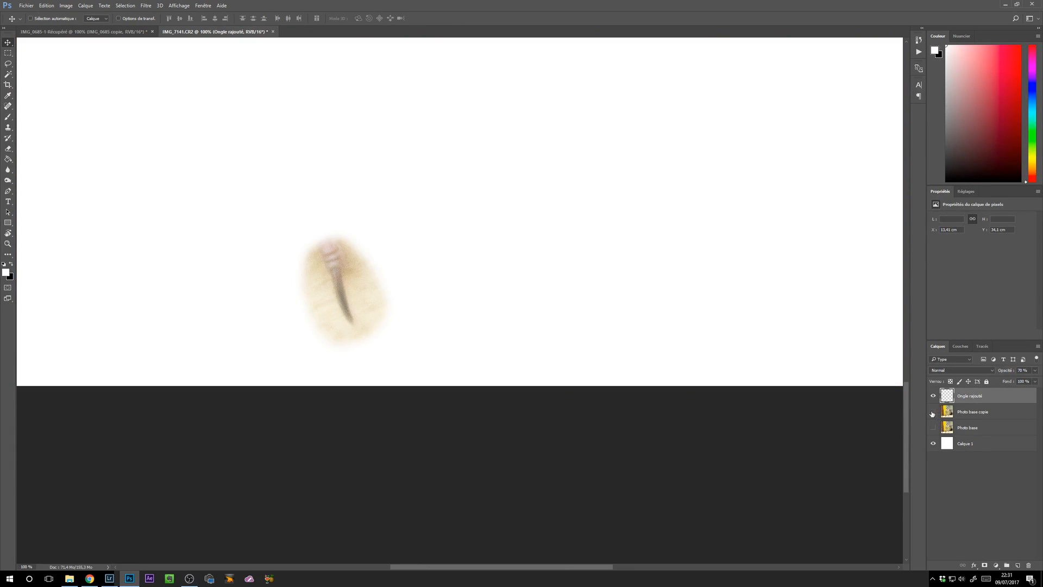
pyautogui.click(934, 412)
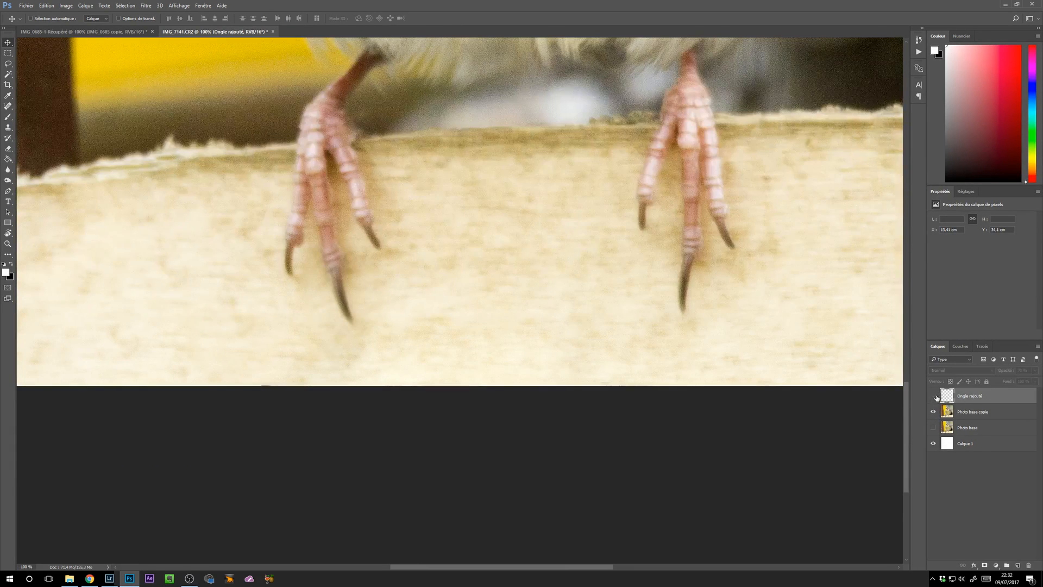
pyautogui.moveTo(1035, 372); pyautogui.dragTo(1038, 379)
pyautogui.click(985, 455)
pyautogui.click(977, 398)
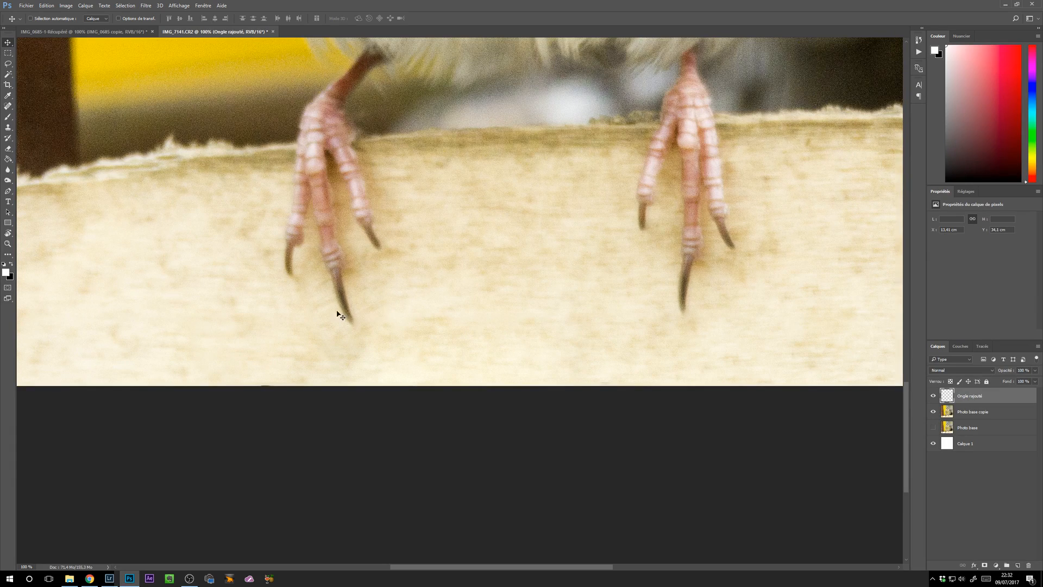
# Inspect the blend around the added claw up close and add a layer mask to the Ongle rajouté layer
pyautogui.hotkey('ctrl', '+')
pyautogui.hotkey('ctrl', '+')
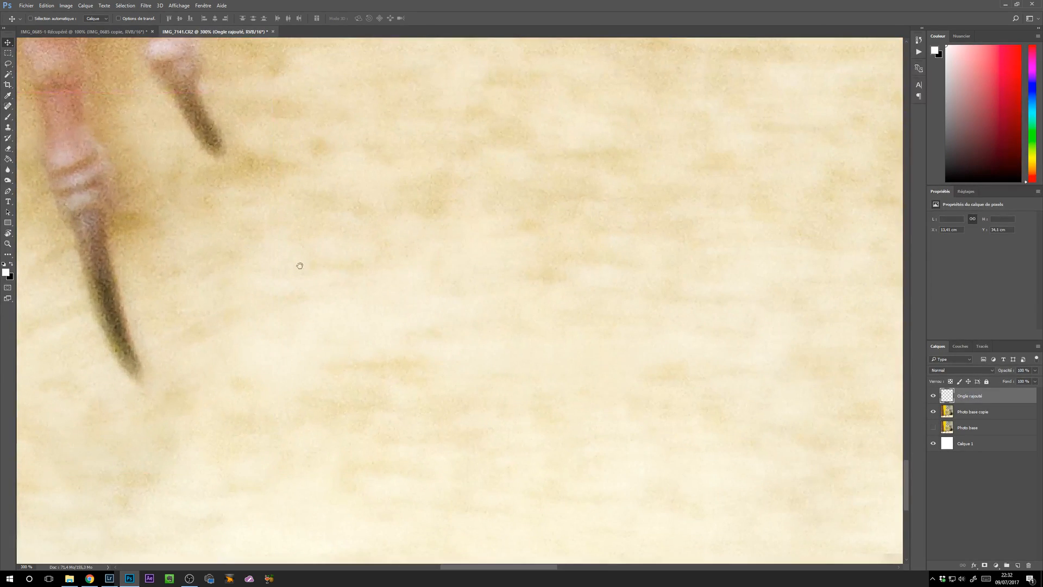
pyautogui.moveTo(109, 228); pyautogui.dragTo(351, 250)
pyautogui.hotkey('ctrl', '-')
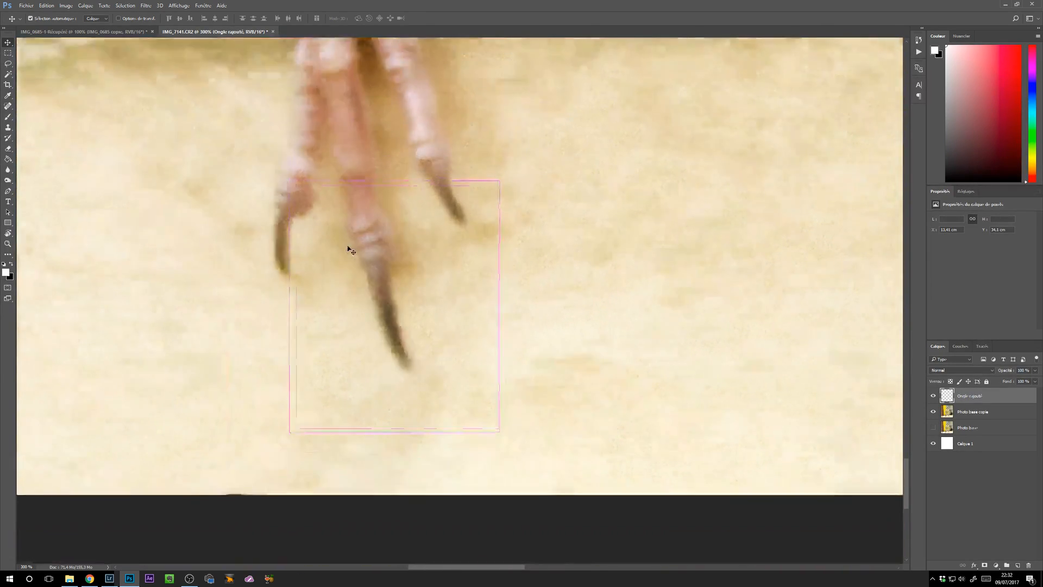
pyautogui.hotkey('ctrl', '-')
pyautogui.hotkey('ctrl', '+')
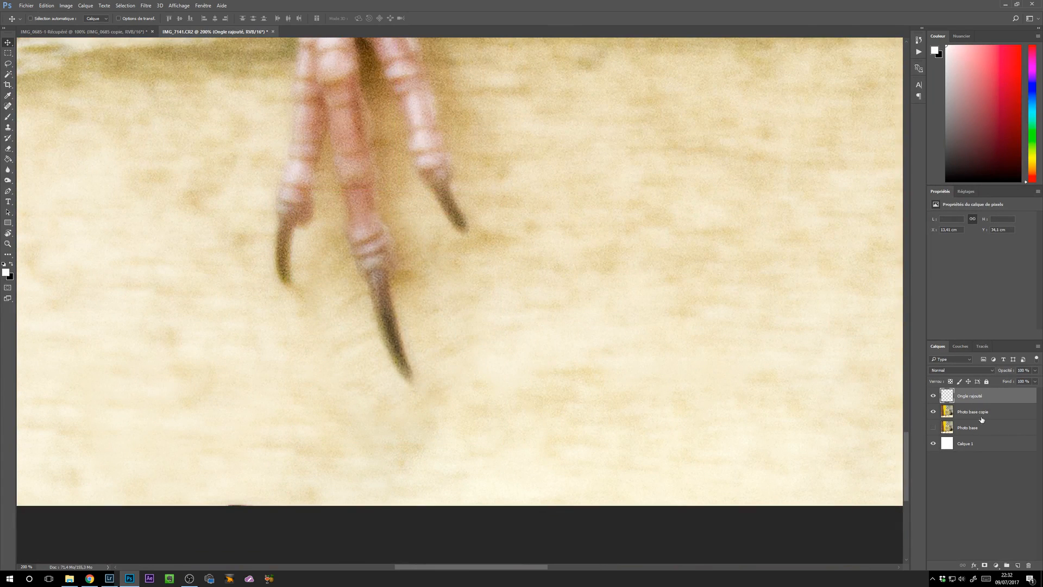
pyautogui.click(985, 566)
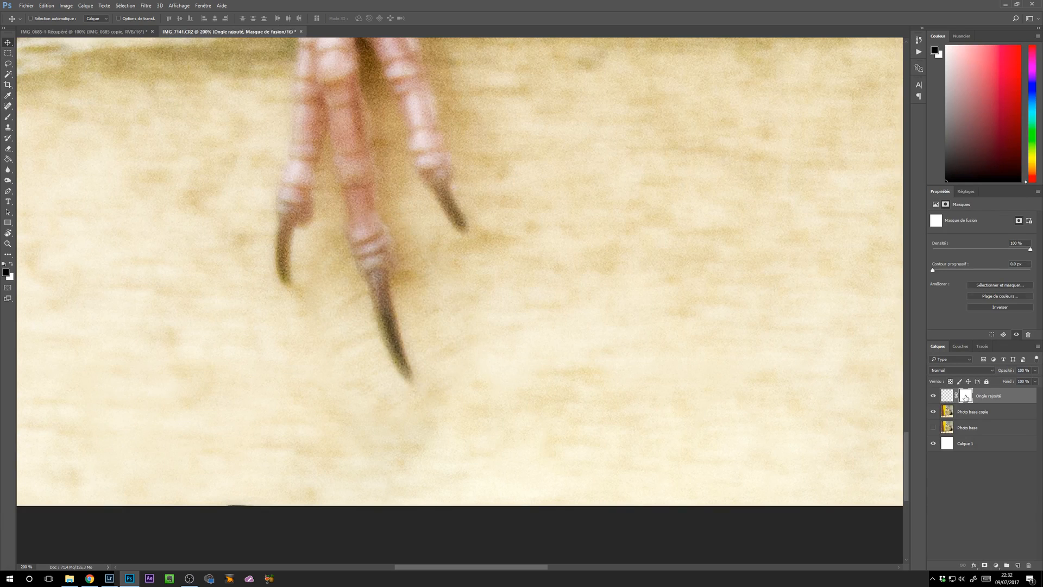
# Set a 45 px black brush and paint on the Ongle rajouté mask around the claw to blend it into the plank
pyautogui.press('b')
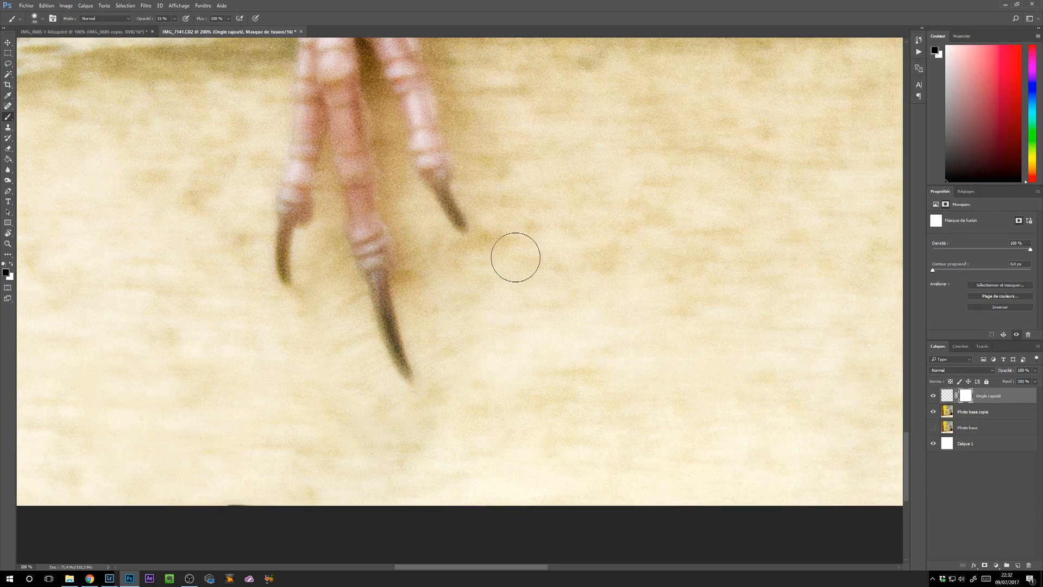
pyautogui.rightClick(630, 221)
pyautogui.click(664, 250)
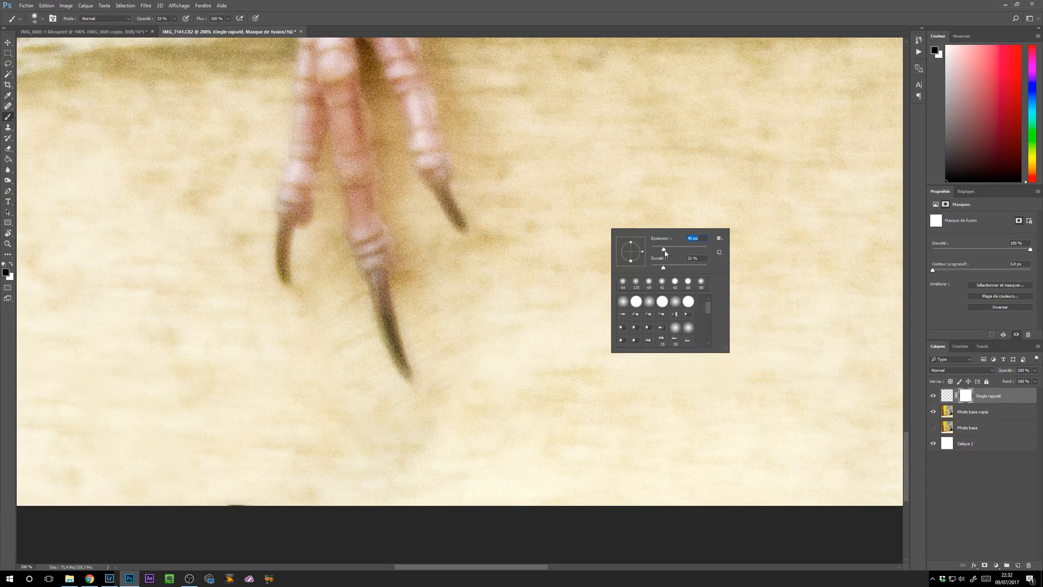
pyautogui.moveTo(664, 269); pyautogui.dragTo(706, 270)
pyautogui.click(478, 272)
pyautogui.rightClick(626, 241)
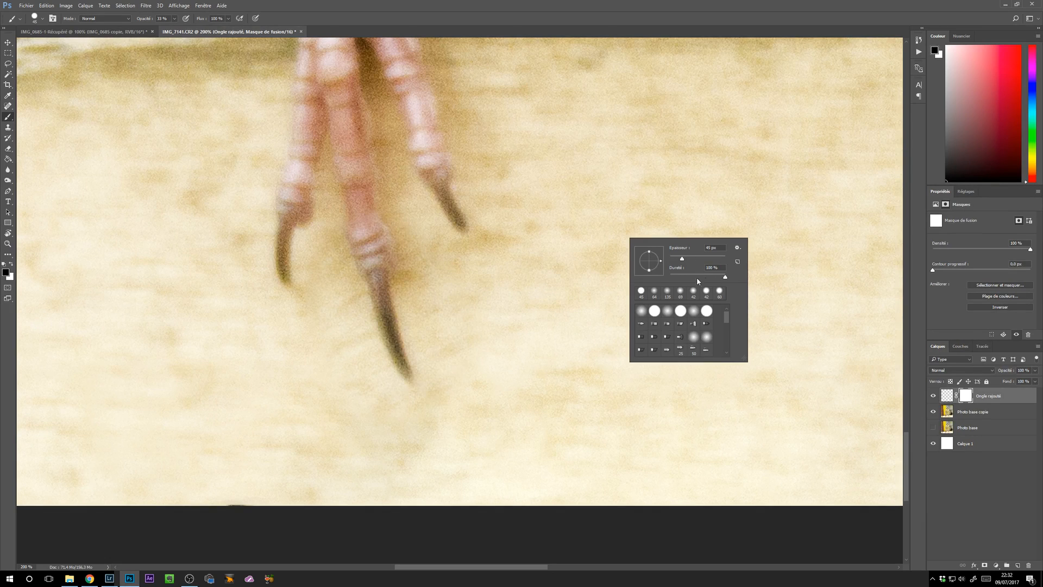
pyautogui.click(446, 348)
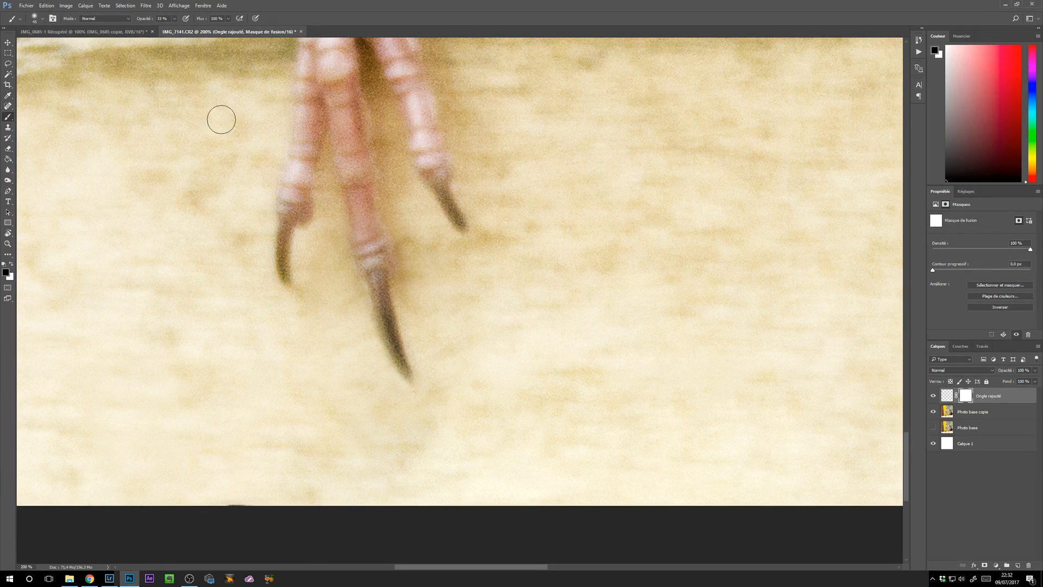
# Raise the brush opacity to 92 % and make the Ongle rajouté layer's mask active
pyautogui.click(174, 18)
pyautogui.moveTo(178, 30); pyautogui.dragTo(199, 29)
pyautogui.click(992, 458)
pyautogui.click(964, 396)
# Compare the foot with and without the Ongle rajouté layer, and examine both feet from farther out
pyautogui.click(934, 396)
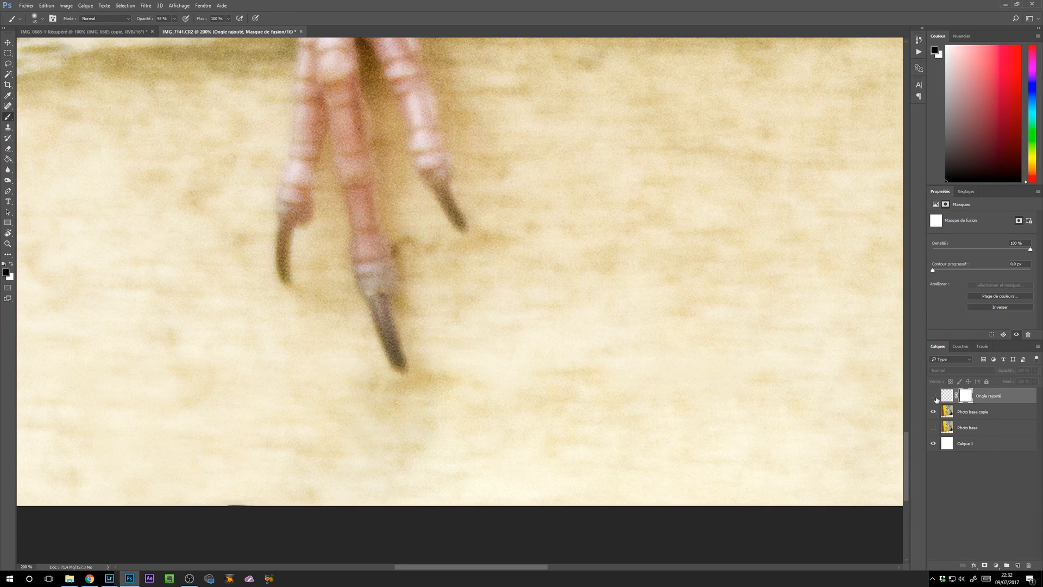
pyautogui.click(934, 396)
pyautogui.click(934, 396)
pyautogui.click(934, 396)
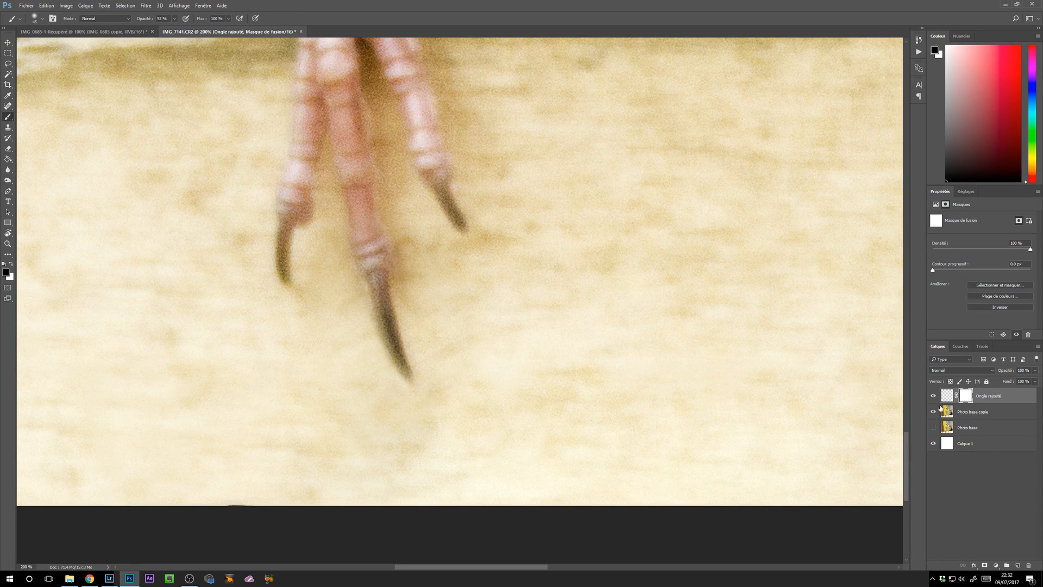
pyautogui.click(934, 396)
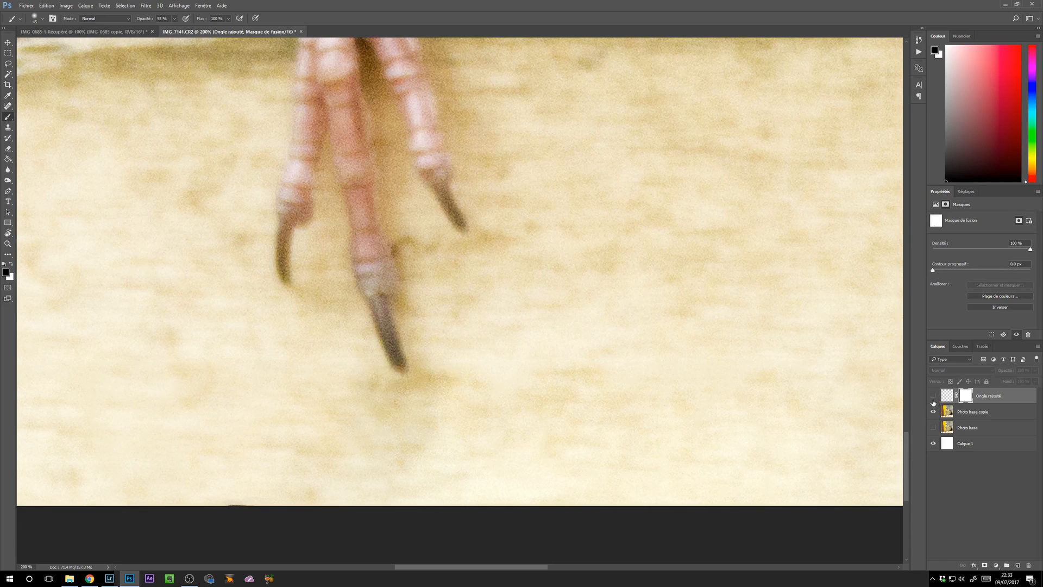
pyautogui.click(933, 396)
pyautogui.hotkey('ctrl', '-')
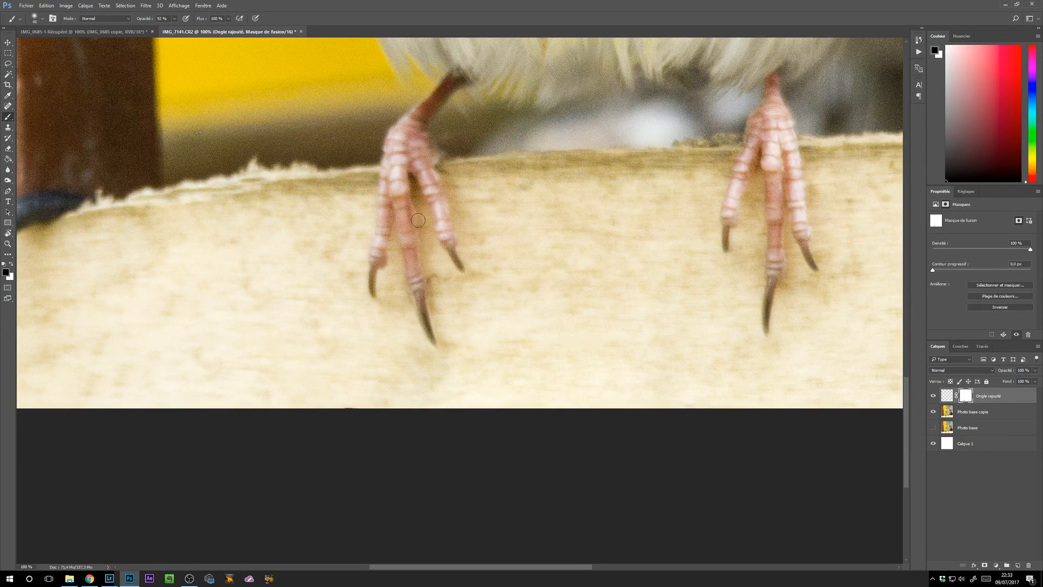
pyautogui.hotkey('ctrl', '-')
pyautogui.hotkey('ctrl', '-')
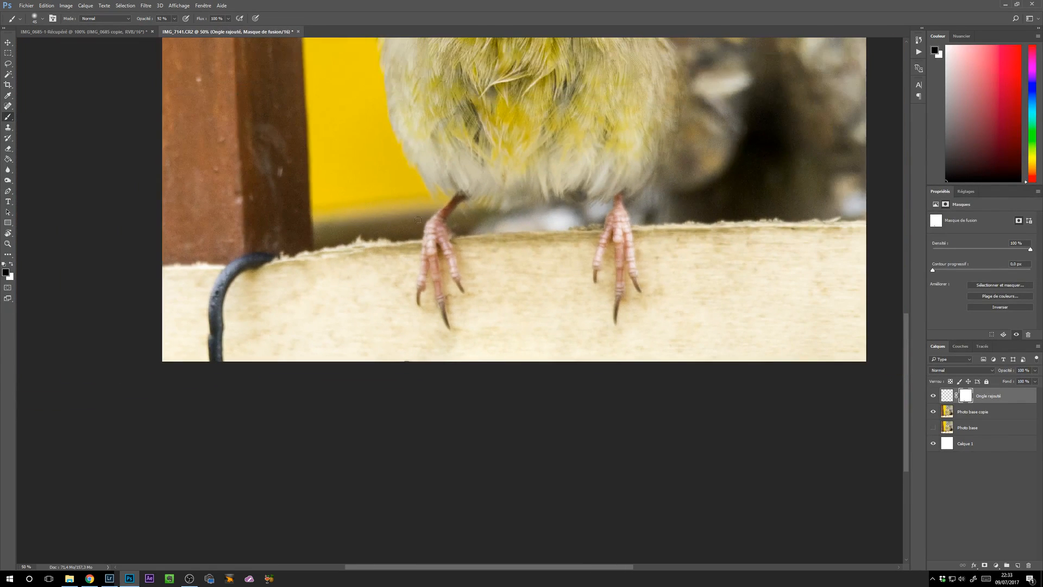
# Toggle the Ongle rajouté layer's visibility to compare the added claw with those of the other foot
pyautogui.click(933, 396)
pyautogui.click(934, 396)
pyautogui.click(934, 396)
pyautogui.click(933, 396)
pyautogui.click(935, 397)
pyautogui.click(935, 397)
# Make the Ongle rajouté layer's image content active and shorten the claw with a free transform to 92.93 % height
pyautogui.click(947, 396)
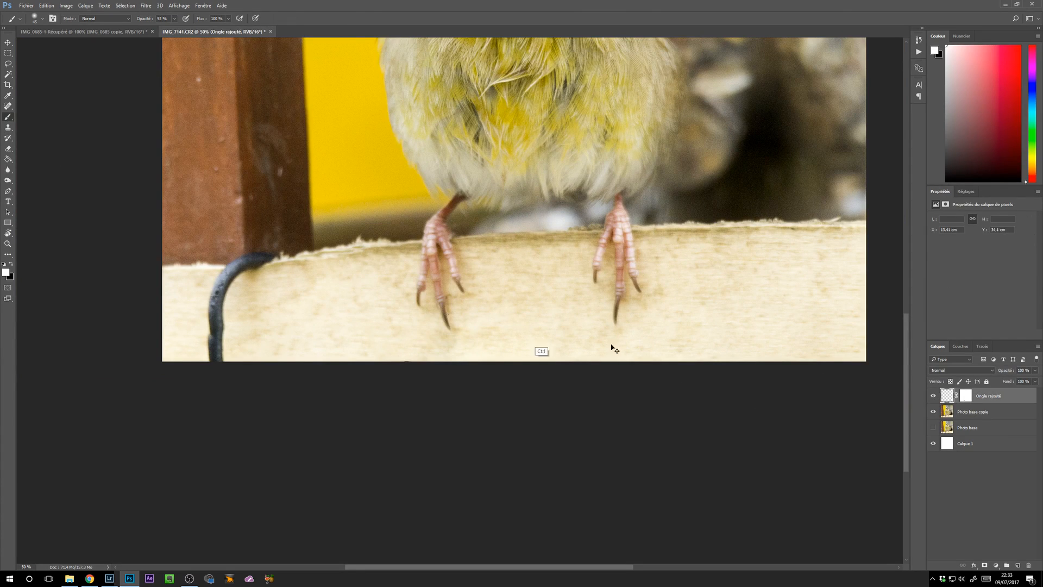
pyautogui.hotkey('ctrl', 't')
pyautogui.moveTo(446, 346); pyautogui.dragTo(445, 341)
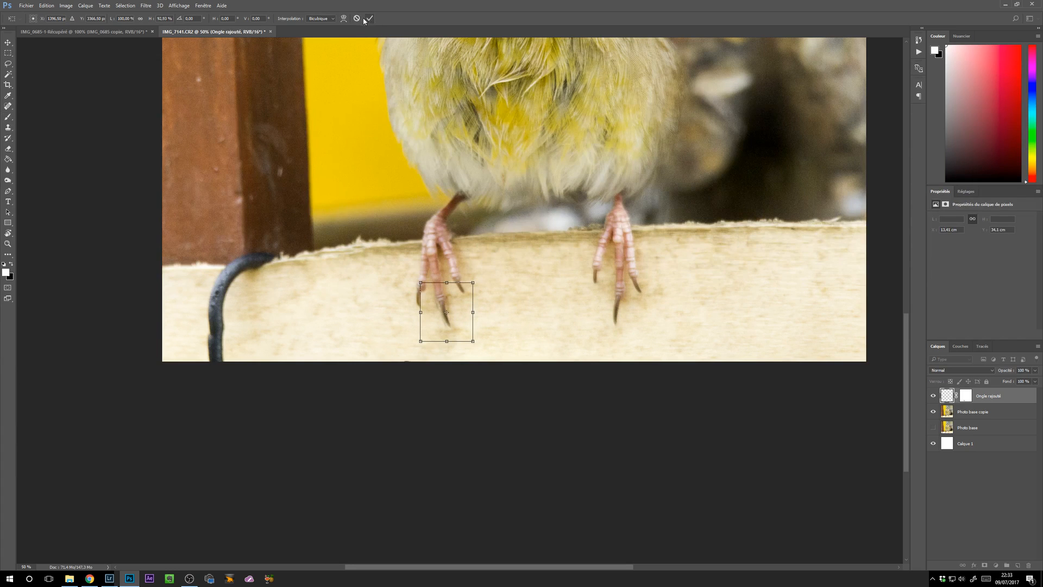
pyautogui.hotkey('ctrl', '+')
pyautogui.hotkey('ctrl', '+')
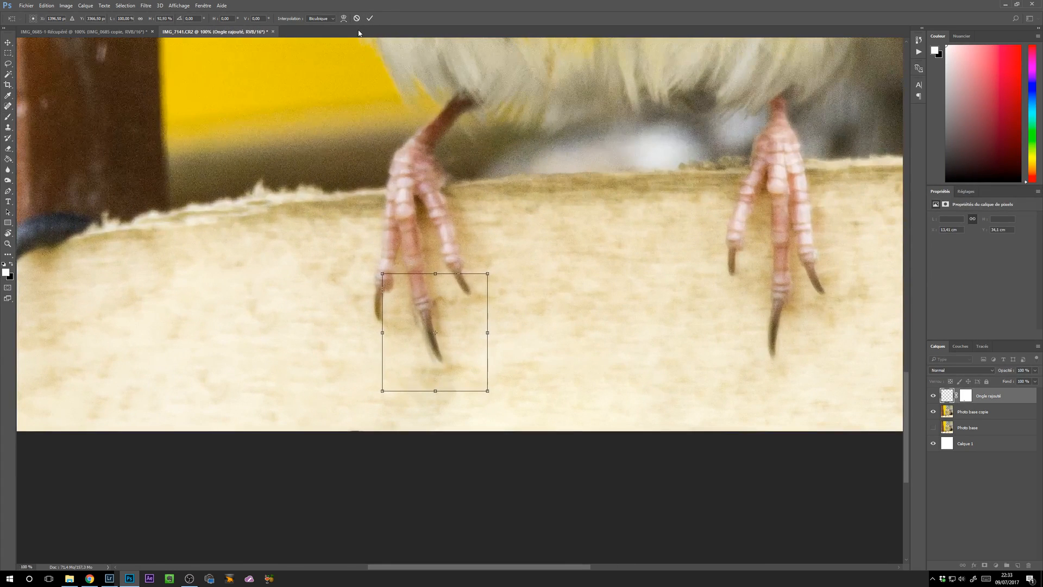
pyautogui.click(370, 19)
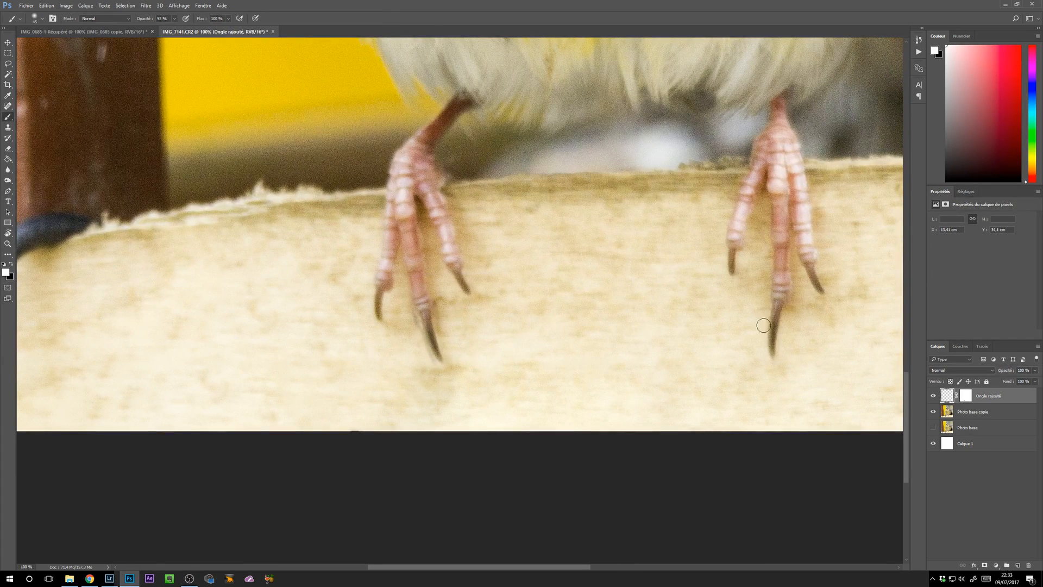
# Nudge the added claw down and slightly left until it lines up with the toe
pyautogui.press('Left')
pyautogui.press('Left')
pyautogui.press('Down')
pyautogui.press('Down')
pyautogui.press('Down')
pyautogui.press('Down')
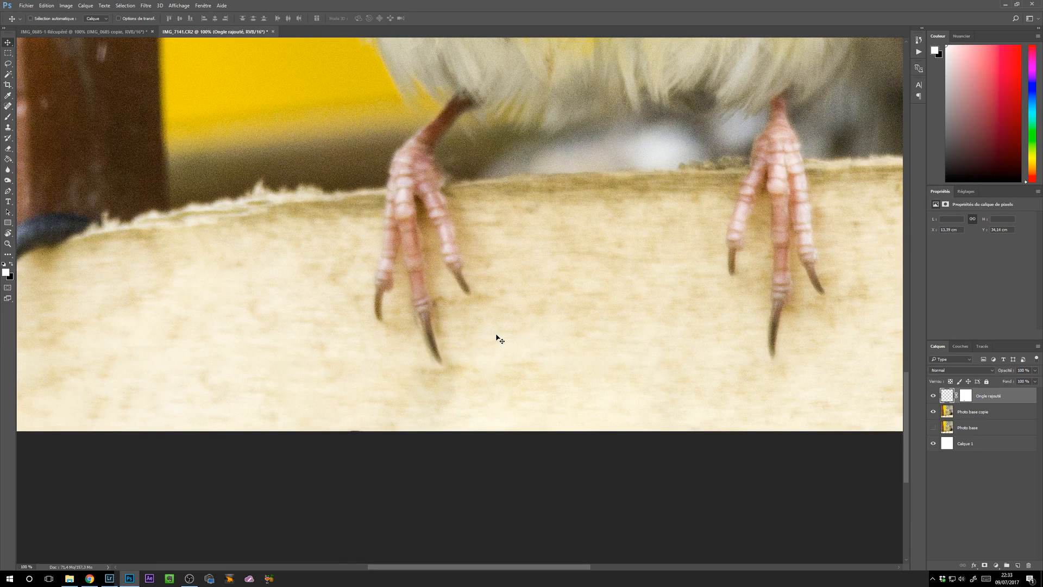
pyautogui.press('Left')
pyautogui.press('Left')
pyautogui.press('Down')
pyautogui.press('Down')
pyautogui.press('Down')
pyautogui.press('Down')
pyautogui.press('Down')
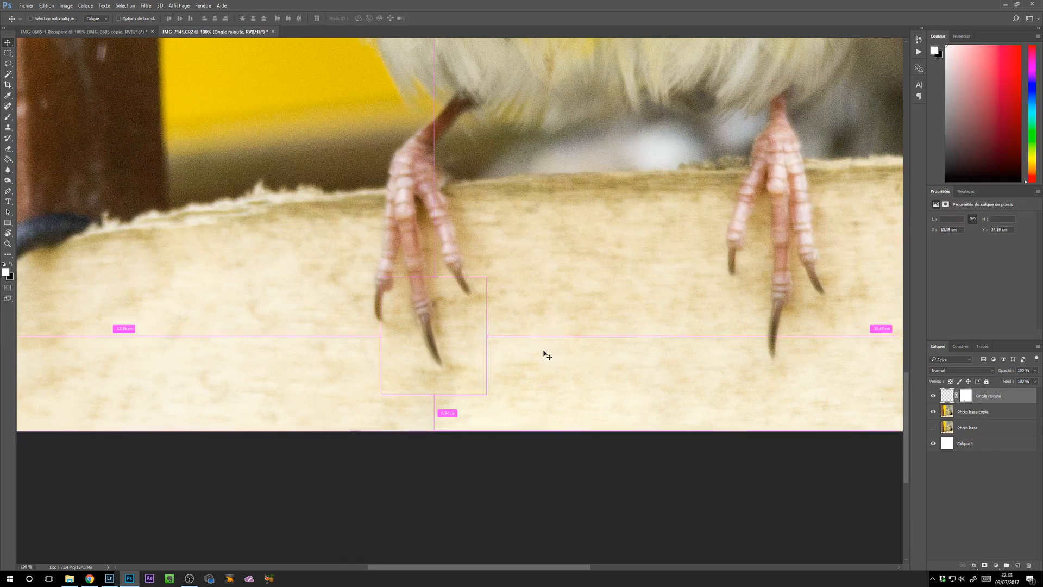
pyautogui.press('Right')
pyautogui.press('Down')
pyautogui.press('Down')
pyautogui.press('Down')
pyautogui.press('Down')
pyautogui.press('Down')
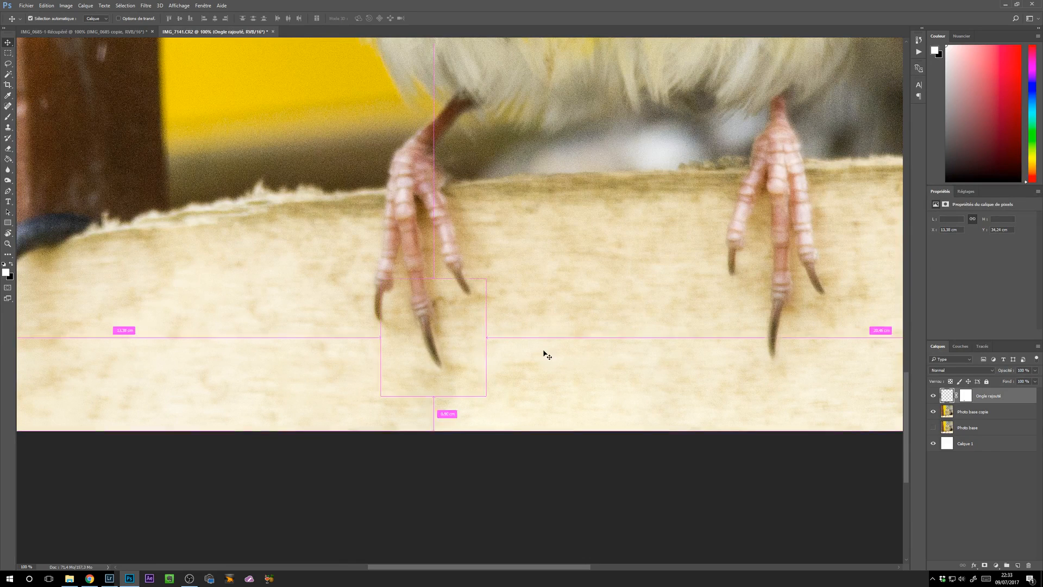
# Rotate the added claw slightly clockwise with a free transform and nudge it one step right
pyautogui.hotkey('ctrl', 't')
pyautogui.moveTo(539, 274); pyautogui.dragTo(544, 280)
pyautogui.press('Return')
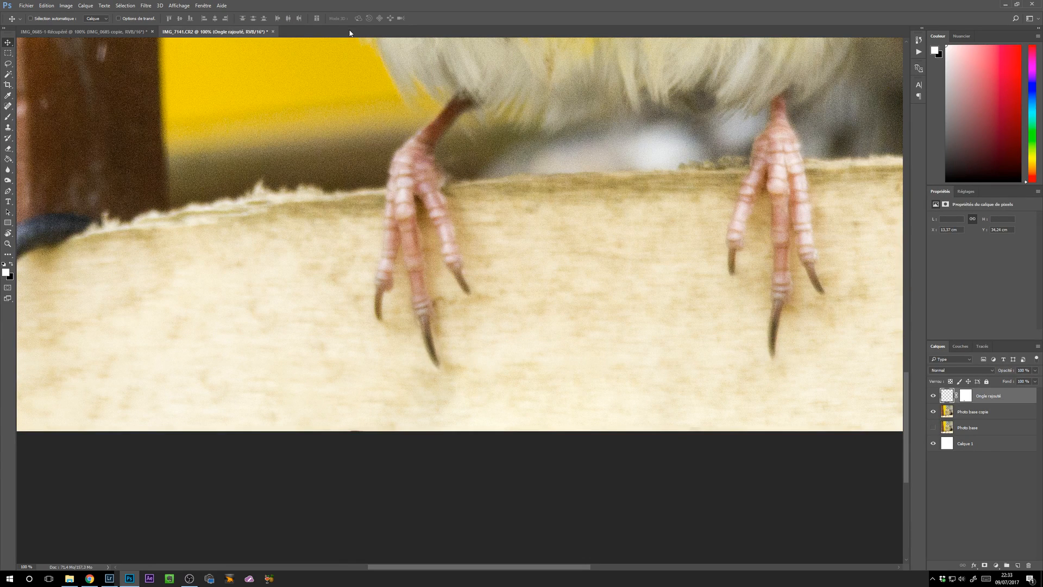
pyautogui.press('Right')
# Make the Ongle rajouté layer's mask active and ready the Brush tool with black as the painting colour
pyautogui.click(965, 395)
pyautogui.press('b')
pyautogui.press('x')
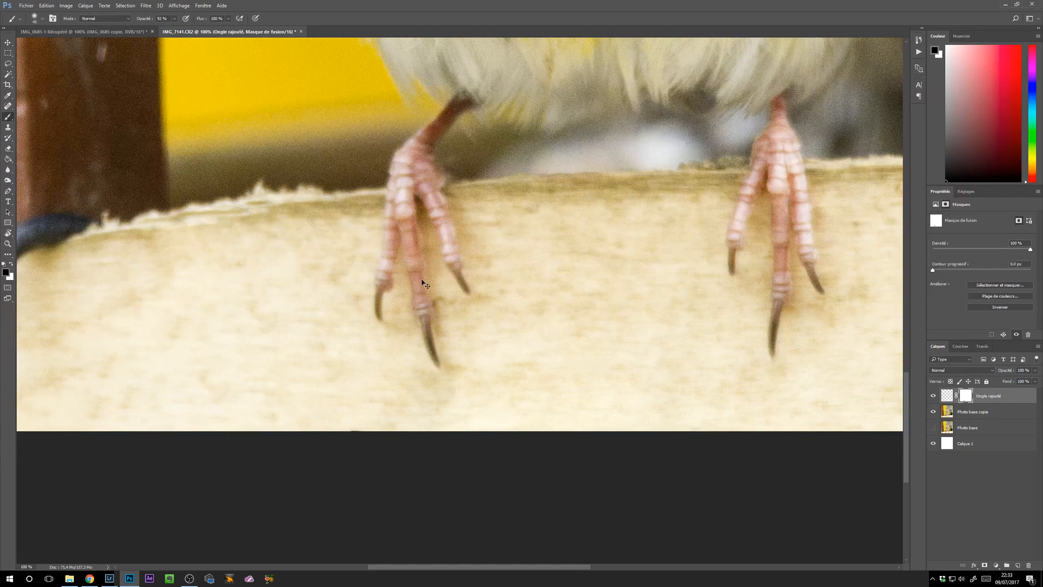
pyautogui.hotkey('ctrl', '-')
pyautogui.hotkey('ctrl', '-')
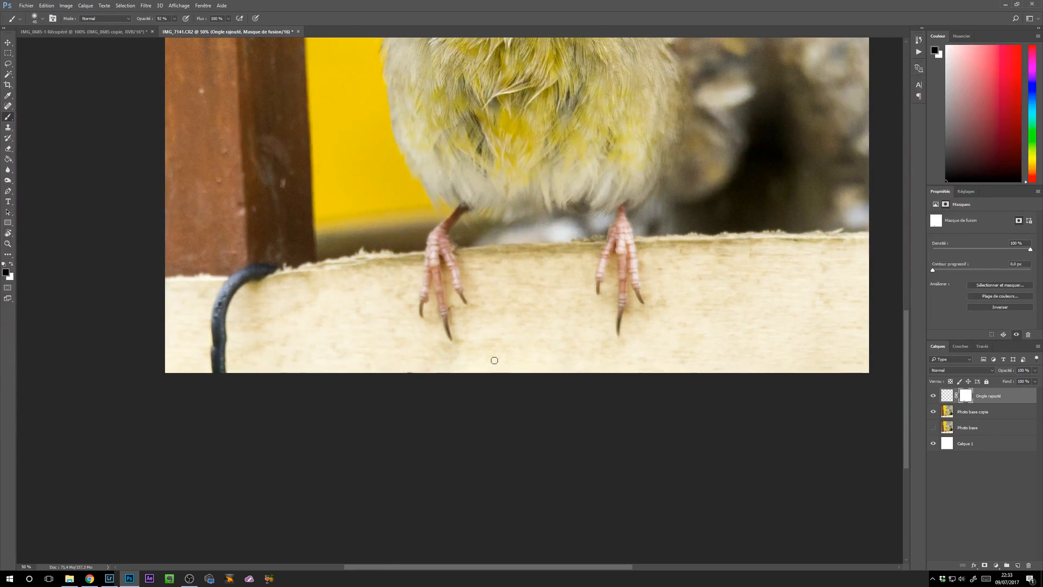
# Merge the Ongle rajouté and Photo base copie layers into a single layer, then deselect all layers
pyautogui.keyDown('shift'); pyautogui.click(1005, 414); pyautogui.keyUp('shift')
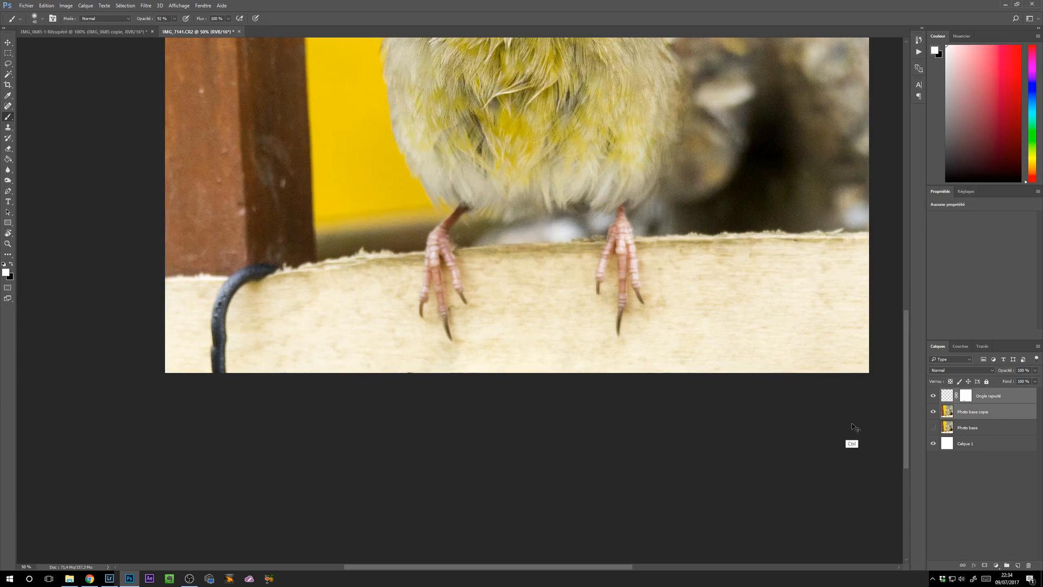
pyautogui.hotkey('ctrl', 'e')
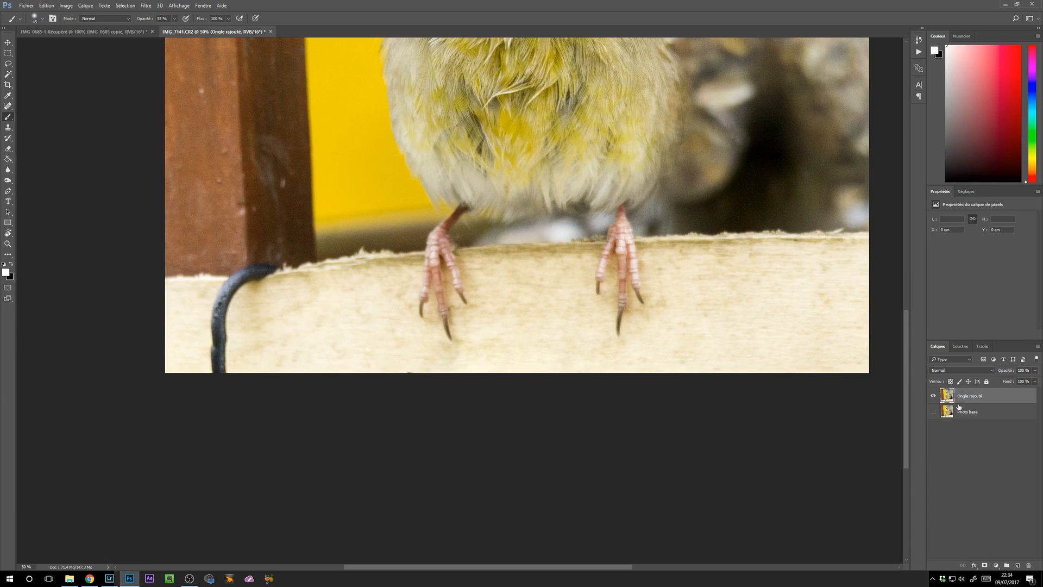
pyautogui.hotkey('ctrl', 'z')
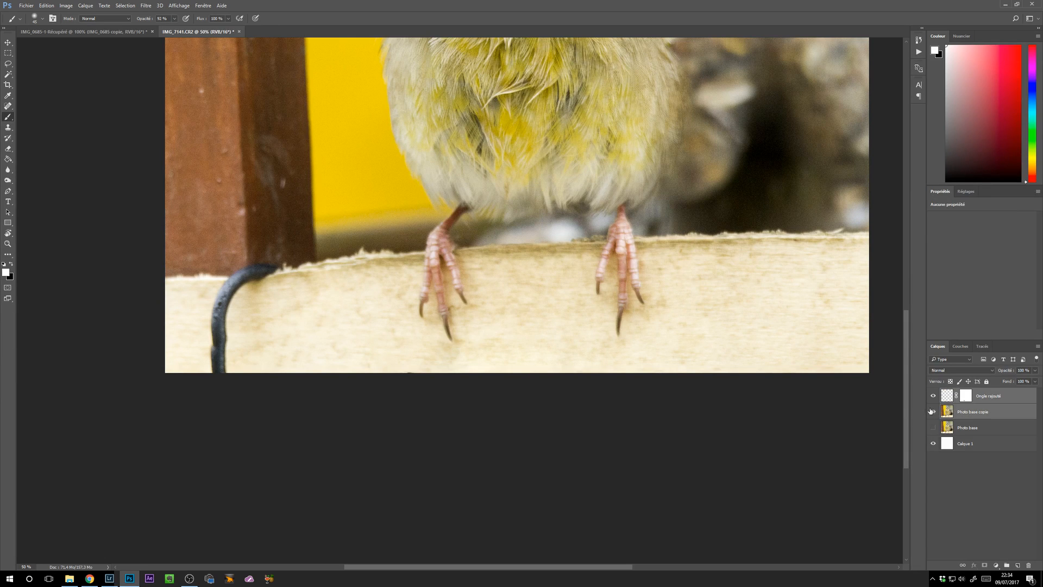
pyautogui.click(46, 5)
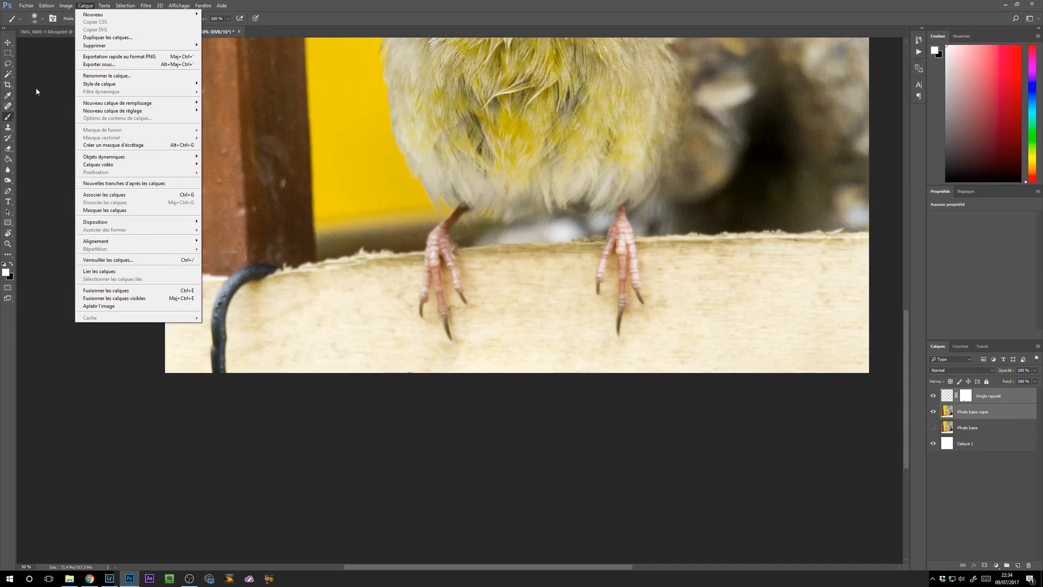
pyautogui.click(148, 290)
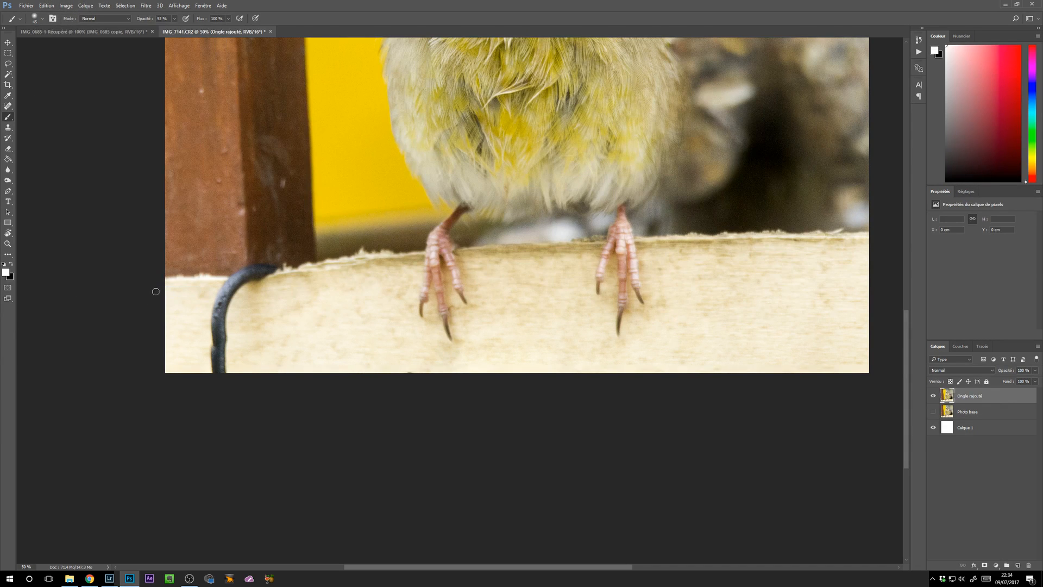
pyautogui.click(987, 446)
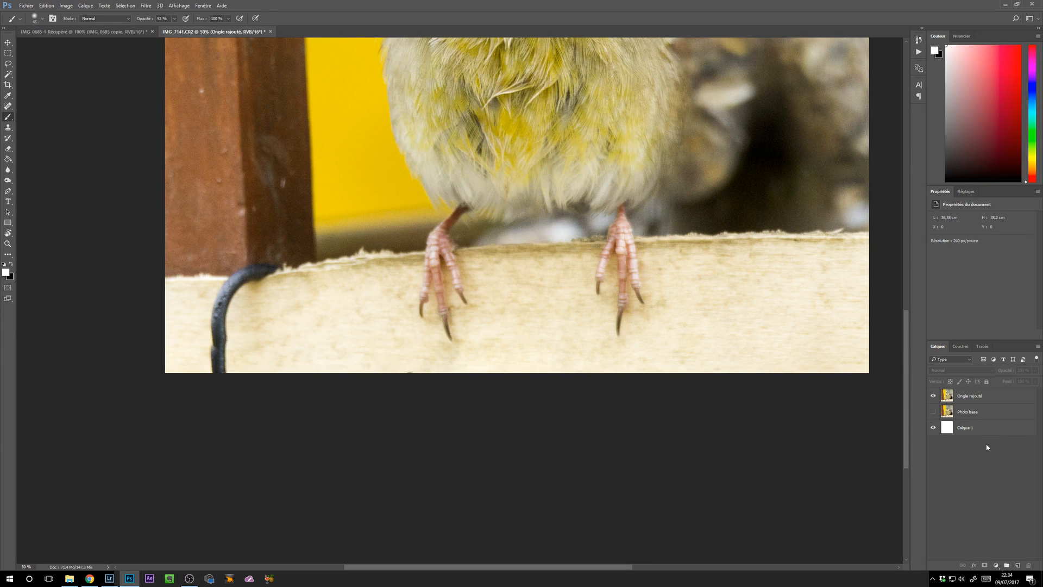
# Switch the merged Ongle rajouté layer off and on and examine the whole retouched bird photo
pyautogui.click(933, 396)
pyautogui.click(933, 396)
pyautogui.click(934, 396)
pyautogui.click(934, 398)
pyautogui.click(933, 397)
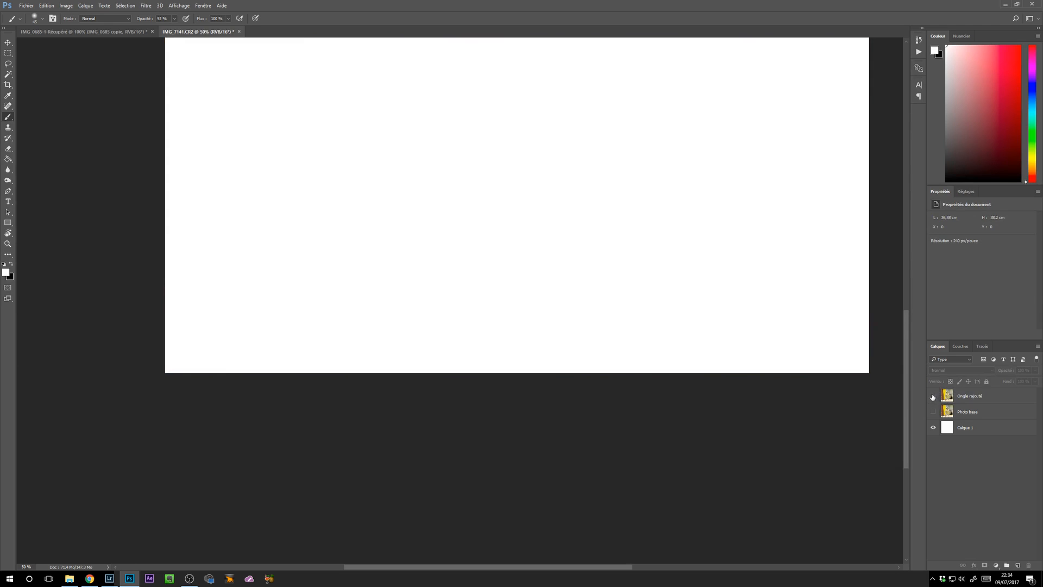
pyautogui.click(934, 397)
pyautogui.hotkey('ctrl', '-')
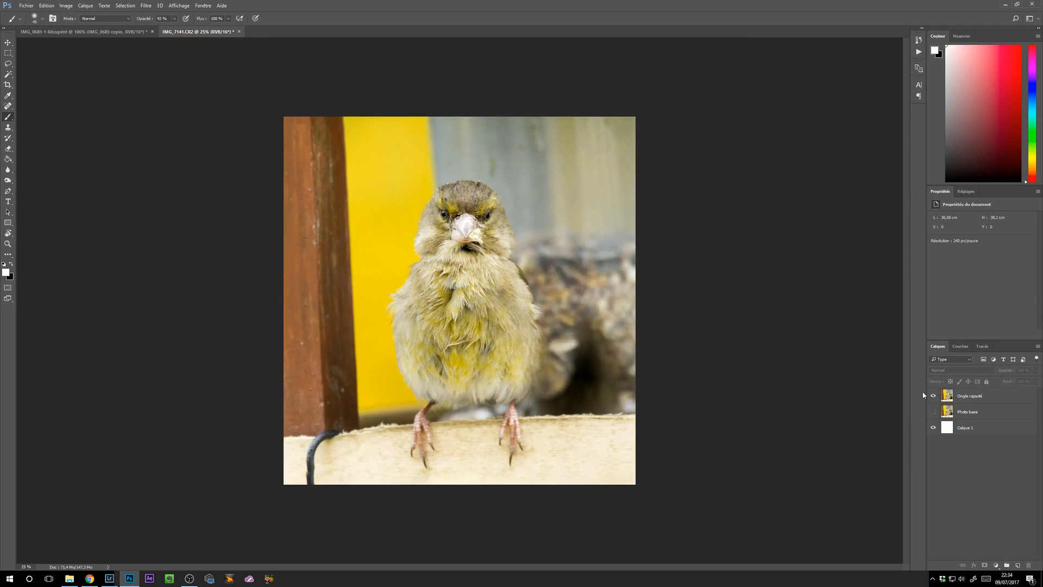
# Make the merged Ongle rajouté layer active for working on the black metal hook in the plank
pyautogui.hotkey('ctrl', '+')
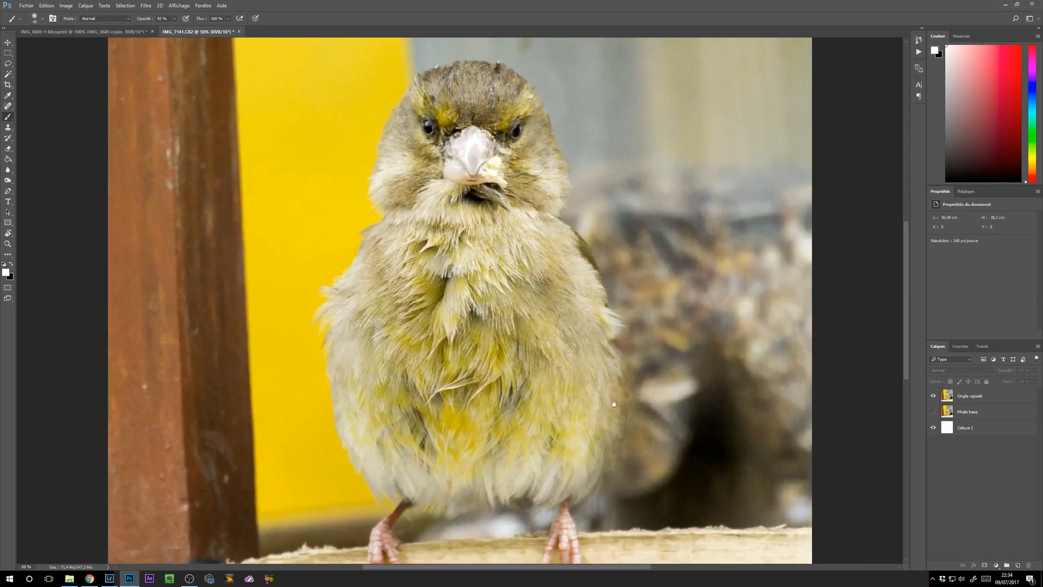
pyautogui.moveTo(272, 399); pyautogui.dragTo(387, 159)
pyautogui.hotkey('ctrl', '+')
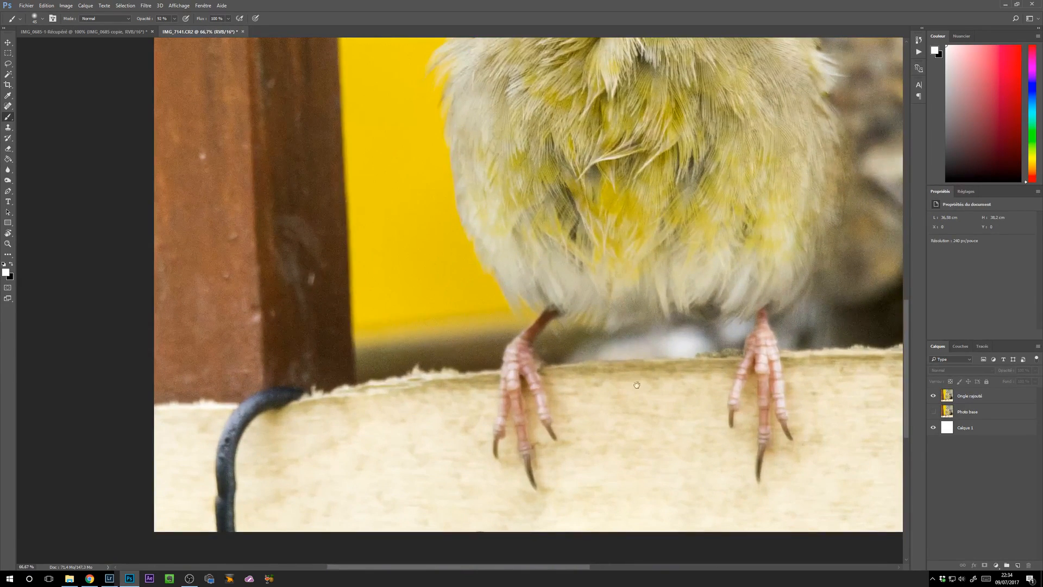
pyautogui.moveTo(547, 430); pyautogui.dragTo(502, 375)
pyautogui.hotkey('ctrl', '+')
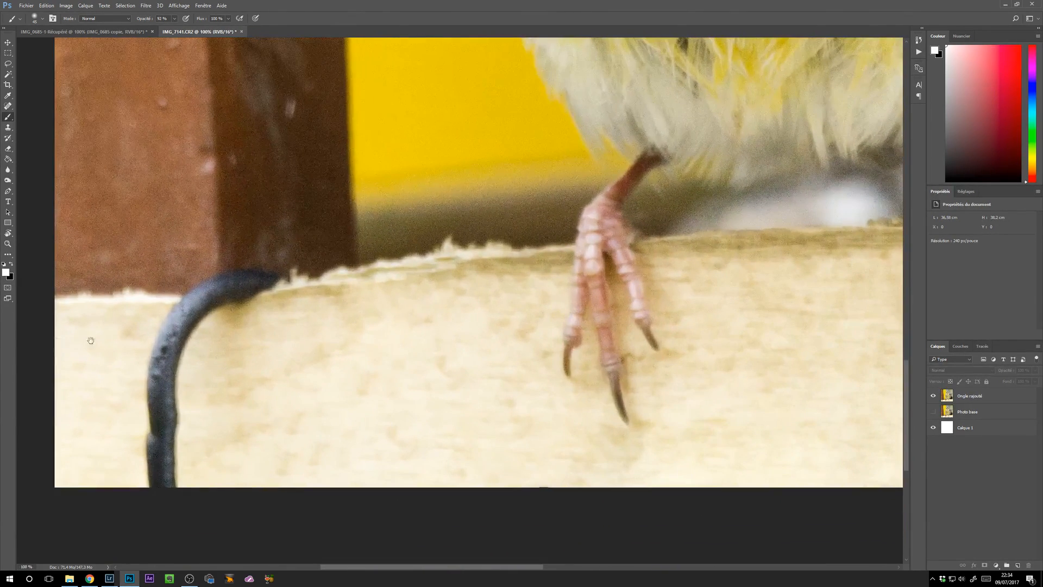
pyautogui.moveTo(318, 357); pyautogui.dragTo(442, 301)
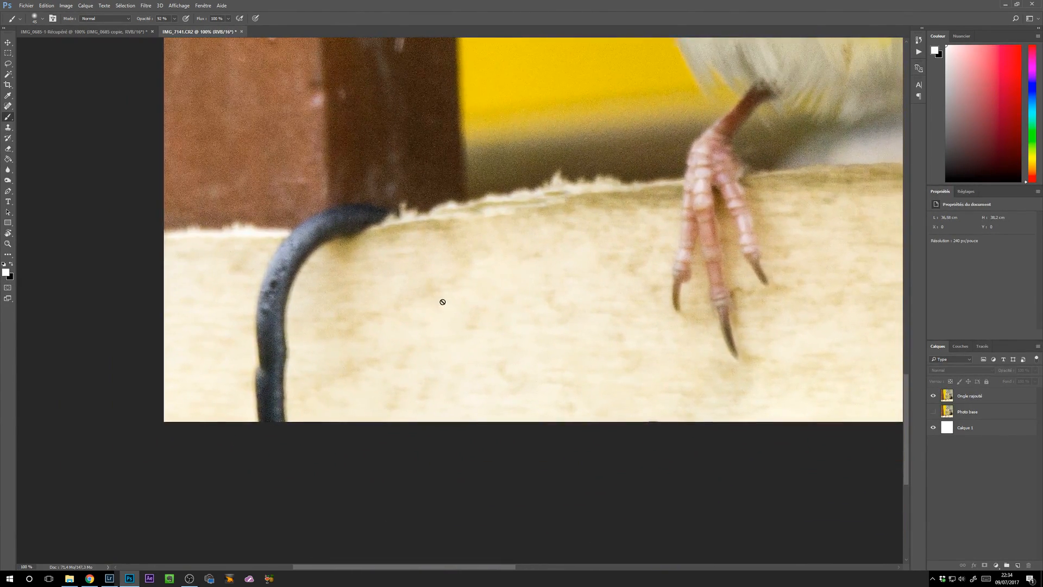
pyautogui.click(970, 395)
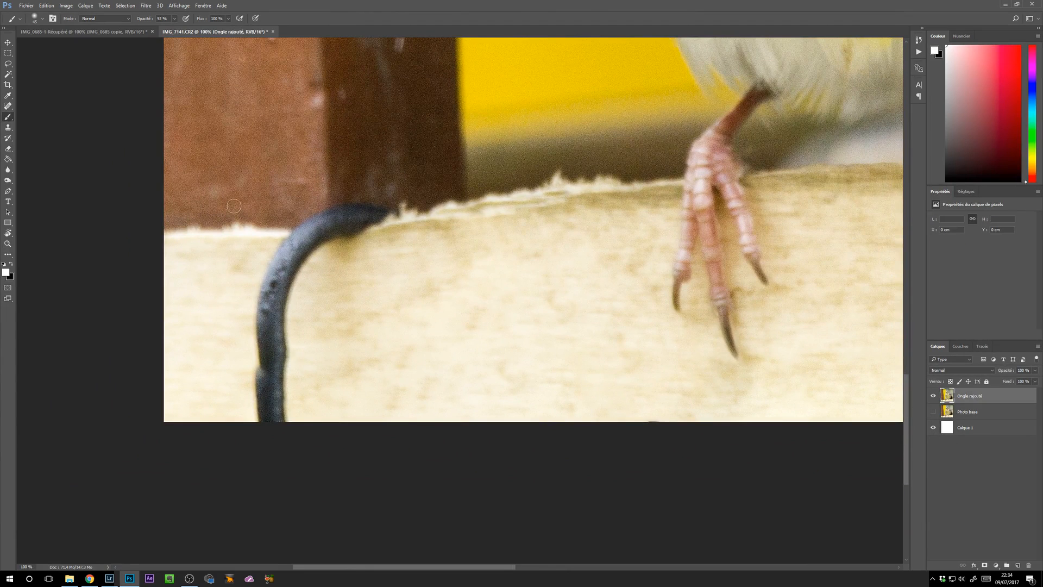
# Try to remove the metal hook by lassoing its lower part and applying a content-aware fill
pyautogui.click(8, 64)
pyautogui.moveTo(239, 243)
pyautogui.mouseDown()
pyautogui.moveTo(313, 229)
pyautogui.moveTo(376, 244)
pyautogui.moveTo(423, 301)
pyautogui.moveTo(438, 408)
pyautogui.moveTo(262, 446)
pyautogui.moveTo(187, 387)
pyautogui.moveTo(197, 312)
pyautogui.moveTo(248, 264)
pyautogui.moveTo(239, 242)
pyautogui.mouseUp()
pyautogui.click(46, 5)
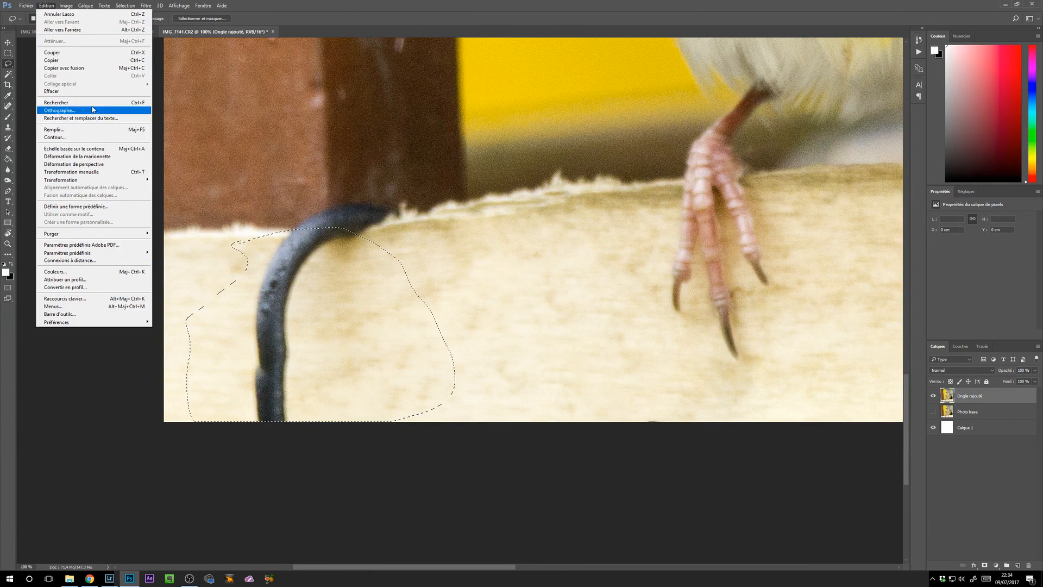
pyautogui.click(102, 129)
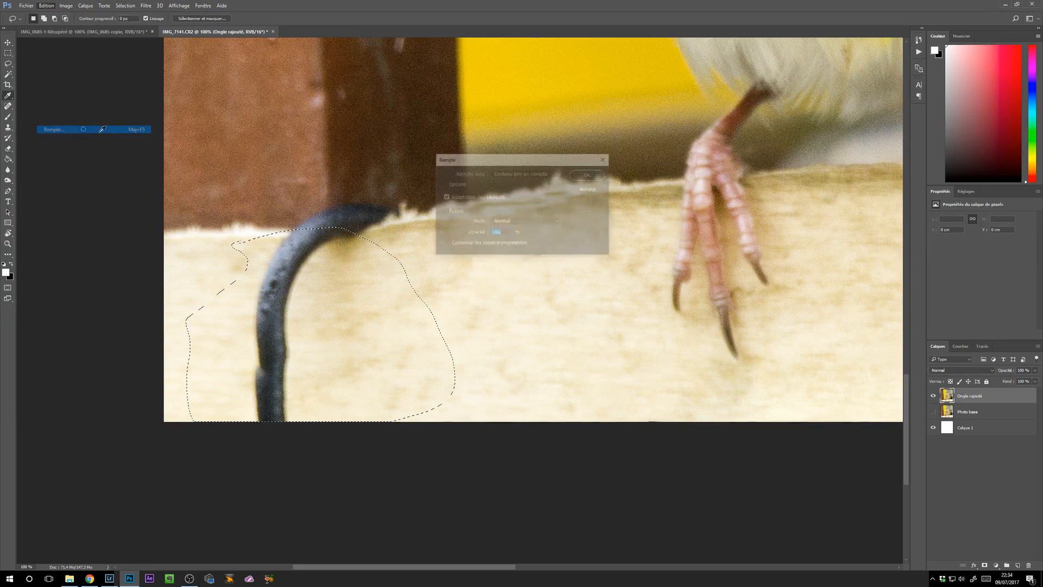
pyautogui.click(587, 174)
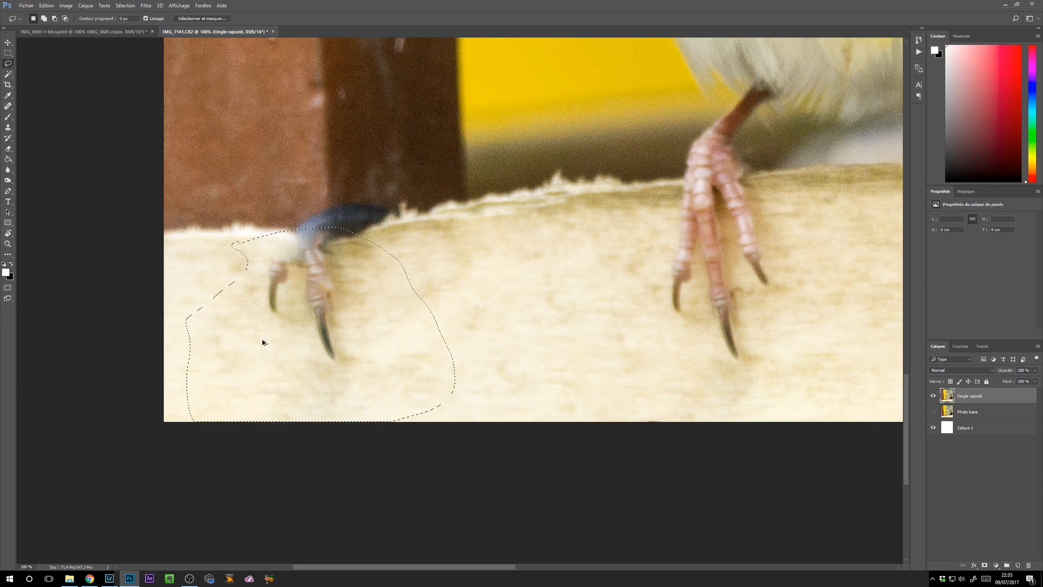
pyautogui.click(8, 52)
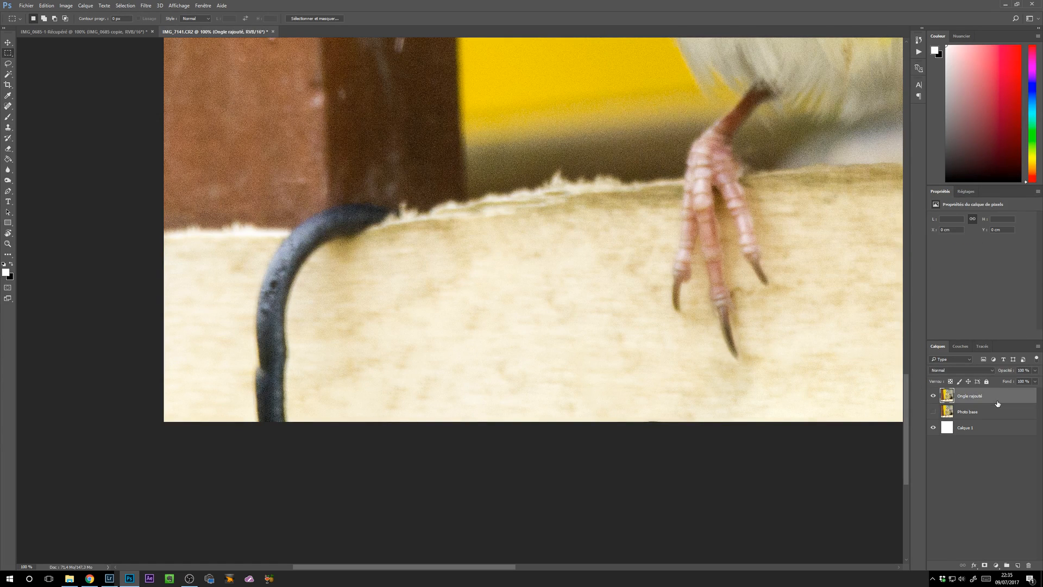
# Duplicate the Ongle rajouté layer and rename the copy Suppression bout de métal
pyautogui.hotkey('ctrl', 'j')
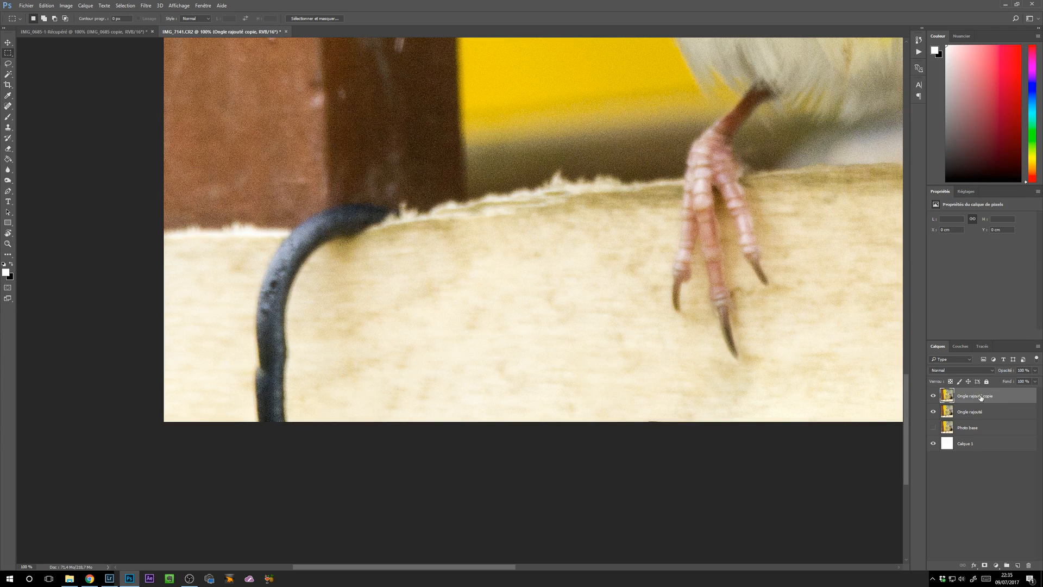
pyautogui.doubleClick(994, 397)
pyautogui.write('al')
pyautogui.press('Return')
pyautogui.click(994, 417)
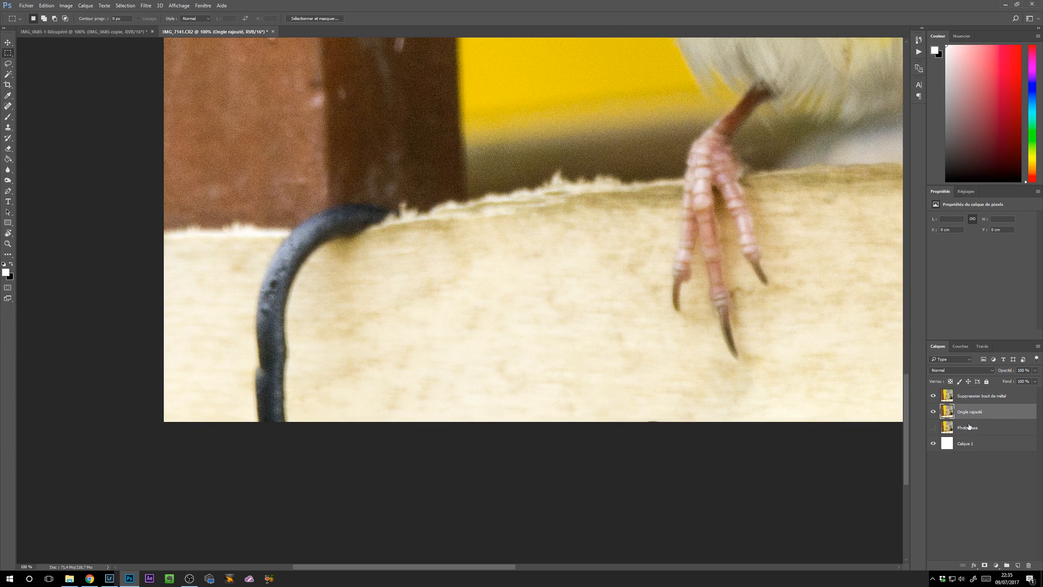
# On the Suppression bout de métal layer, clone plank texture with the Clone Stamp over the lower end of the metal hook
pyautogui.moveTo(291, 338); pyautogui.dragTo(287, 337)
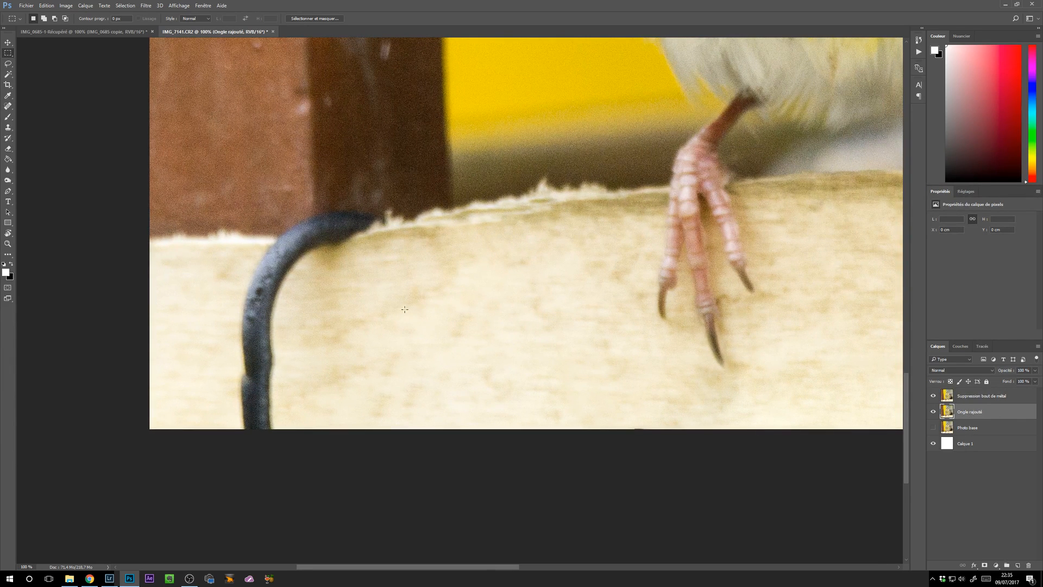
pyautogui.click(982, 396)
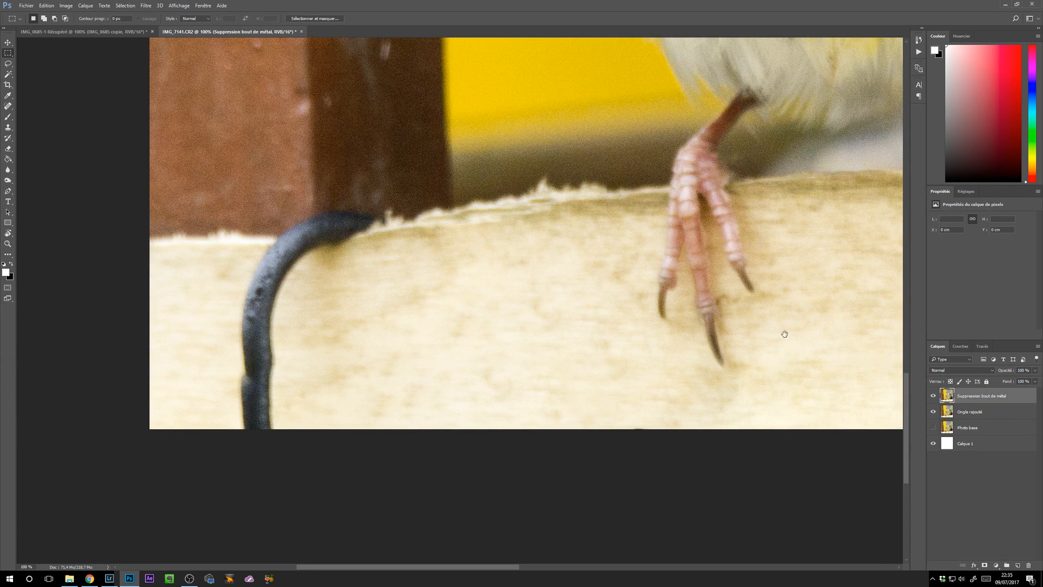
pyautogui.moveTo(344, 315); pyautogui.dragTo(333, 305)
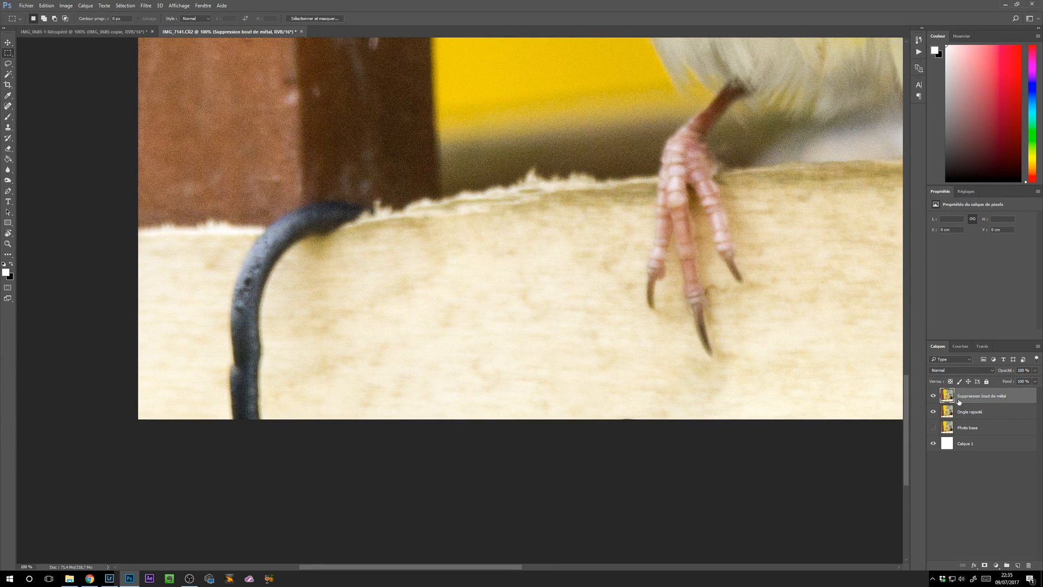
pyautogui.click(7, 128)
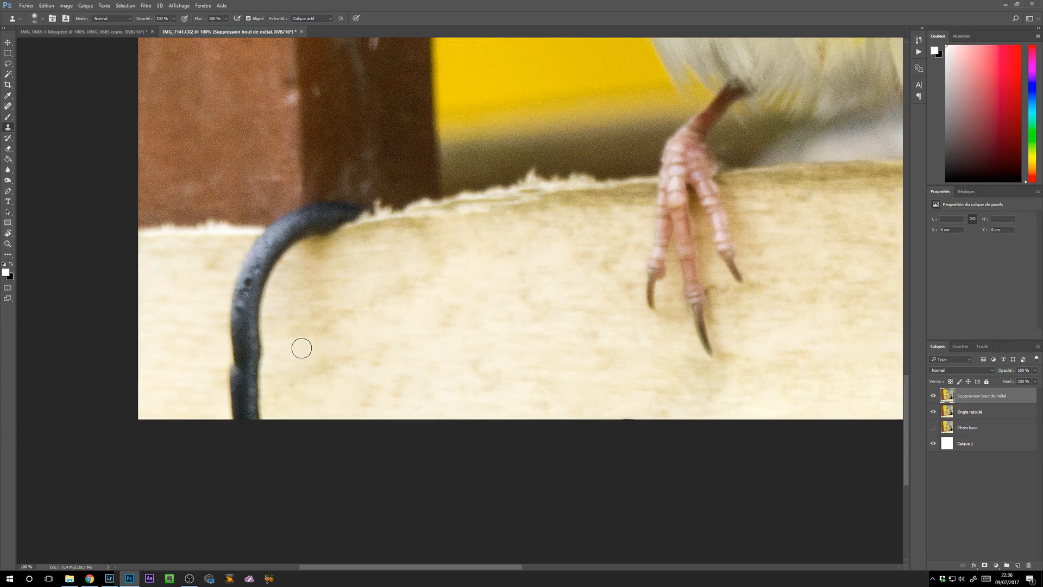
pyautogui.press('alt')
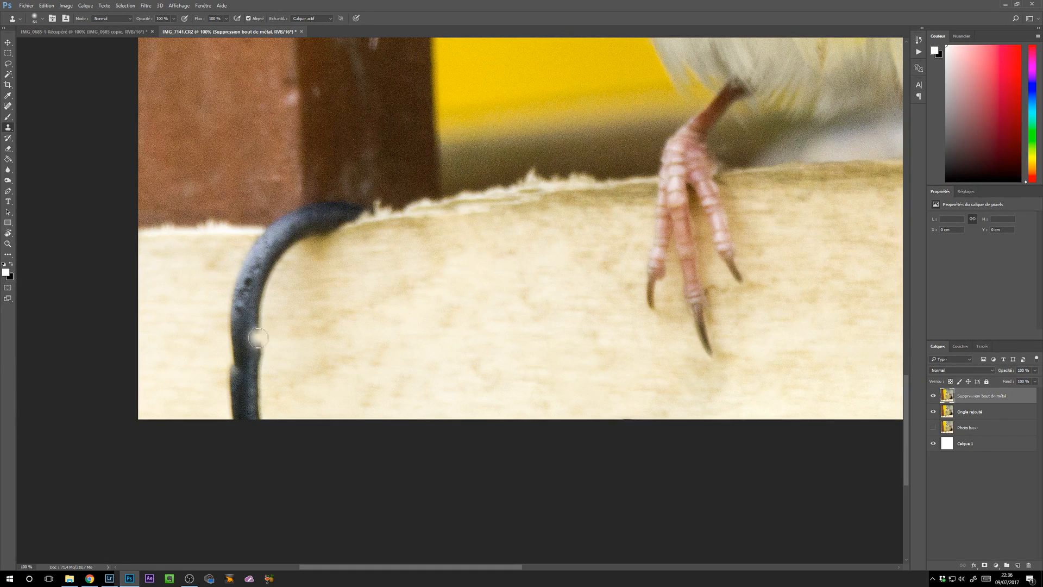
pyautogui.moveTo(280, 348)
pyautogui.mouseDown()
pyautogui.moveTo(257, 339)
pyautogui.moveTo(254, 364)
pyautogui.moveTo(256, 340)
pyautogui.moveTo(258, 392)
pyautogui.mouseUp()
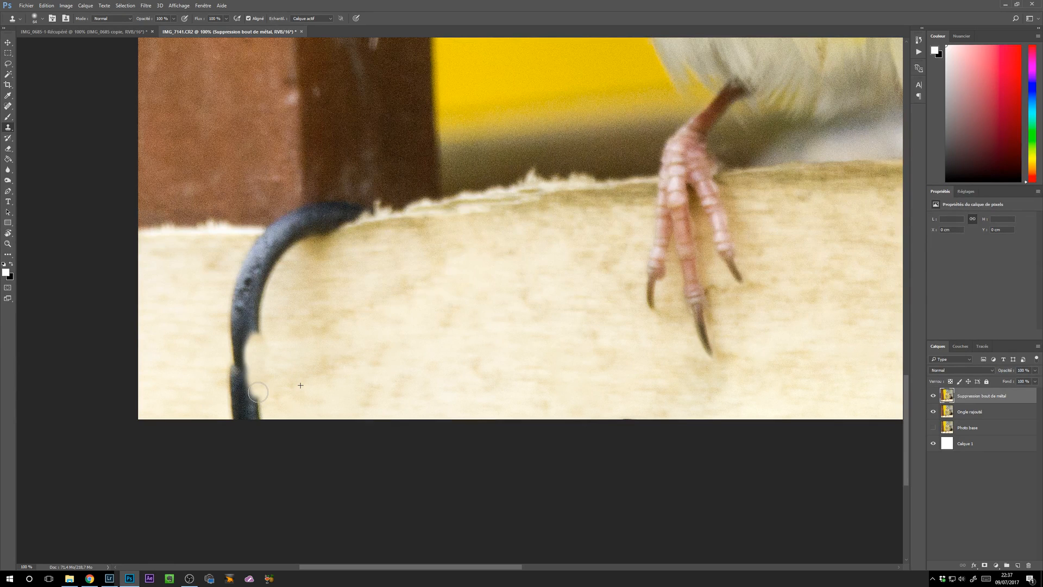
pyautogui.moveTo(258, 391)
pyautogui.mouseDown()
pyautogui.moveTo(250, 379)
pyautogui.moveTo(255, 416)
pyautogui.moveTo(235, 409)
pyautogui.moveTo(236, 390)
pyautogui.moveTo(252, 395)
pyautogui.mouseUp()
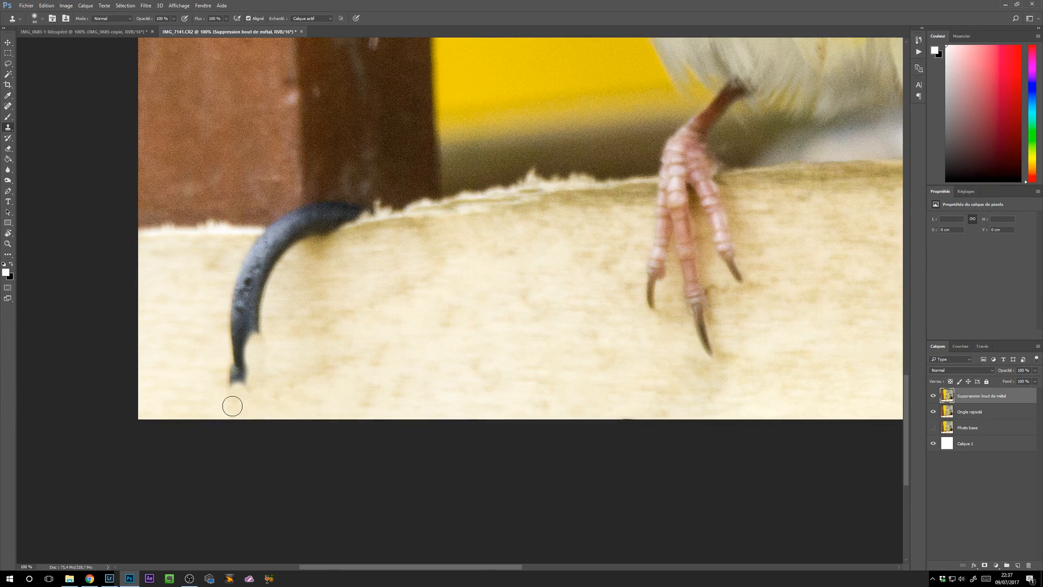
# Try cloning the bird's claws onto the plank beside the foot, and undo it
pyautogui.keyDown('alt'); pyautogui.click(657, 272); pyautogui.keyUp('alt')
pyautogui.moveTo(538, 271)
pyautogui.mouseDown()
pyautogui.moveTo(534, 339)
pyautogui.moveTo(530, 294)
pyautogui.moveTo(560, 225)
pyautogui.moveTo(572, 223)
pyautogui.moveTo(565, 252)
pyautogui.moveTo(575, 265)
pyautogui.moveTo(546, 265)
pyautogui.moveTo(642, 265)
pyautogui.moveTo(601, 263)
pyautogui.moveTo(603, 255)
pyautogui.moveTo(573, 269)
pyautogui.moveTo(582, 352)
pyautogui.moveTo(576, 331)
pyautogui.moveTo(485, 288)
pyautogui.moveTo(519, 266)
pyautogui.mouseUp()
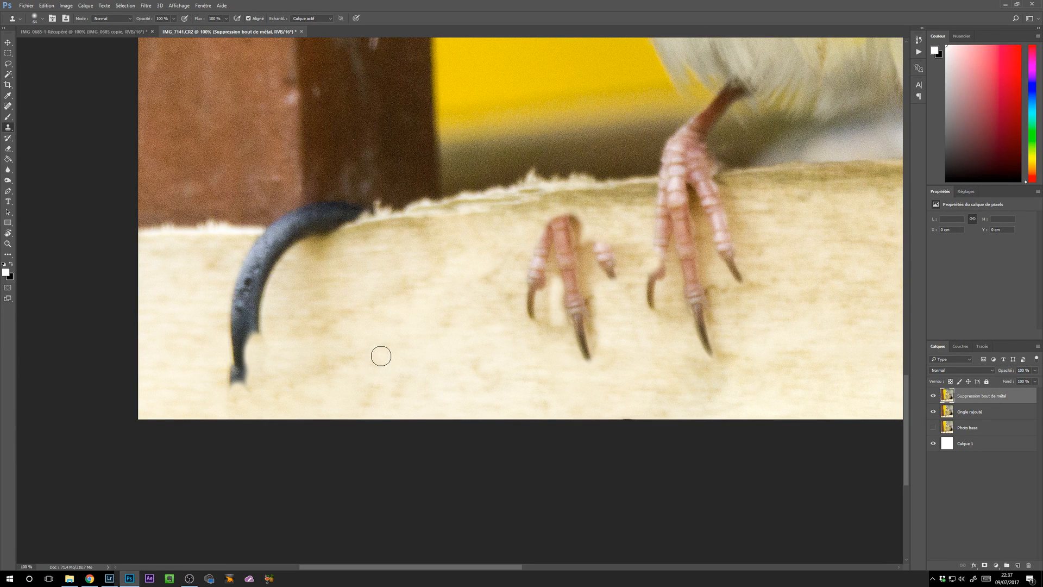
pyautogui.hotkey('ctrl', 'alt', 'z')
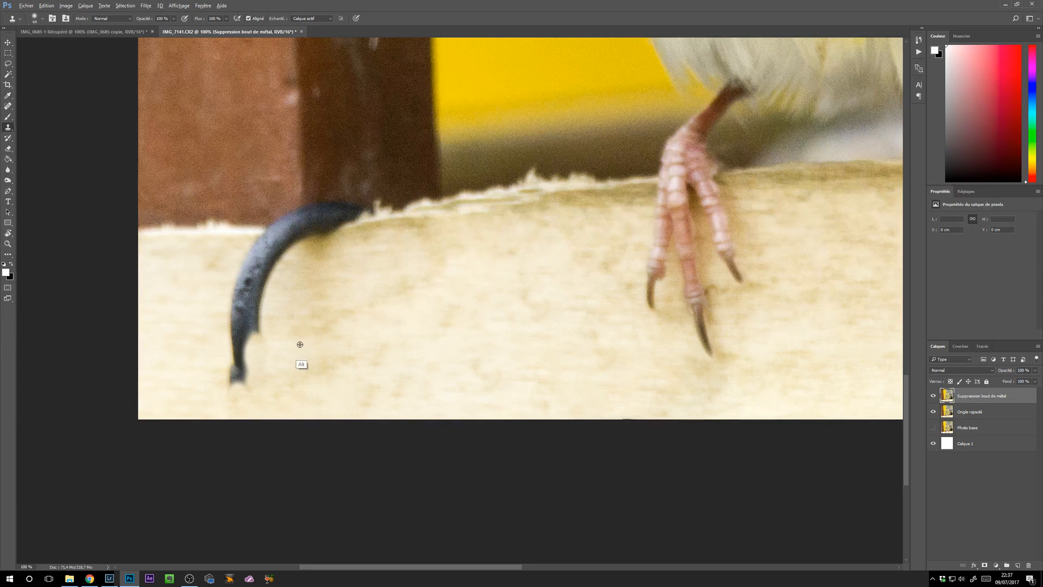
pyautogui.moveTo(266, 310)
pyautogui.mouseDown()
pyautogui.moveTo(231, 386)
pyautogui.moveTo(256, 379)
pyautogui.moveTo(235, 327)
pyautogui.moveTo(245, 340)
pyautogui.moveTo(258, 334)
pyautogui.moveTo(253, 301)
pyautogui.moveTo(224, 312)
pyautogui.moveTo(228, 329)
pyautogui.moveTo(257, 320)
pyautogui.moveTo(237, 391)
pyautogui.moveTo(235, 364)
pyautogui.moveTo(256, 343)
pyautogui.moveTo(243, 329)
pyautogui.moveTo(261, 323)
pyautogui.moveTo(260, 295)
pyautogui.moveTo(227, 341)
pyautogui.moveTo(239, 324)
pyautogui.moveTo(235, 285)
pyautogui.moveTo(251, 293)
pyautogui.moveTo(236, 278)
pyautogui.moveTo(261, 256)
pyautogui.moveTo(275, 260)
pyautogui.moveTo(252, 249)
pyautogui.moveTo(338, 235)
pyautogui.mouseUp()
pyautogui.hotkey('ctrl', 'alt', 'z')
pyautogui.hotkey('ctrl', 'alt', 'z')
# Clone nearby plank texture over the hook's curved shaft, leaving only its tip against the brown post
pyautogui.keyDown('alt'); pyautogui.click(278, 329); pyautogui.keyUp('alt')
pyautogui.keyDown('alt'); pyautogui.click(184, 340); pyautogui.keyUp('alt')
pyautogui.keyDown('alt'); pyautogui.click(213, 289); pyautogui.keyUp('alt')
pyautogui.keyDown('alt'); pyautogui.click(205, 321); pyautogui.keyUp('alt')
pyautogui.keyDown('alt'); pyautogui.click(214, 296); pyautogui.keyUp('alt')
pyautogui.keyDown('alt'); pyautogui.click(224, 287); pyautogui.keyUp('alt')
pyautogui.hotkey('ctrl', 'z')
pyautogui.keyDown('alt'); pyautogui.click(261, 265); pyautogui.keyUp('alt')
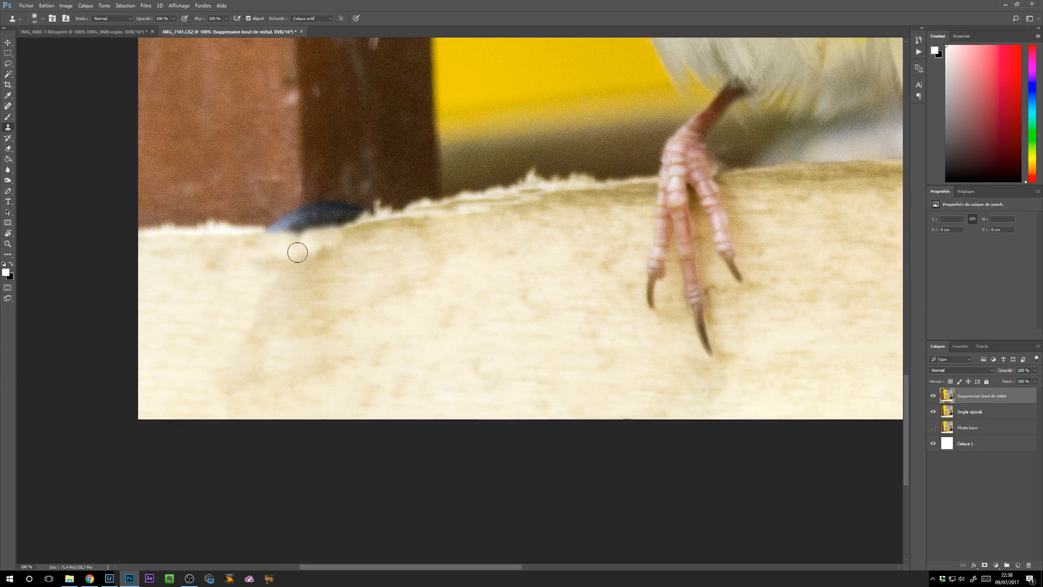
pyautogui.hotkey('ctrl', 'z')
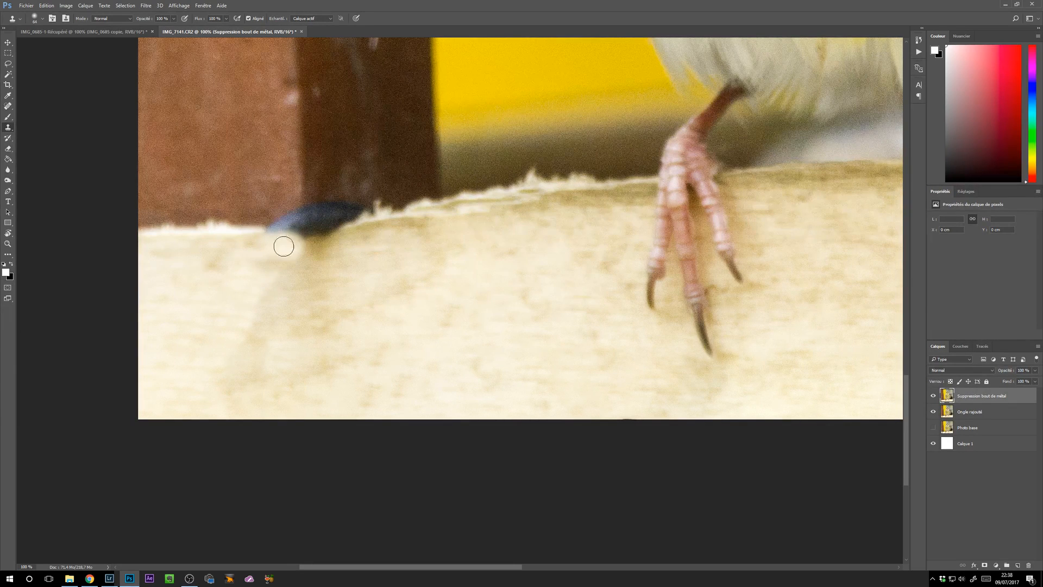
# Lower the Clone Stamp opacity and blend resampled wood over the plank area just below the remaining hook tip
pyautogui.click(173, 20)
pyautogui.click(301, 251)
pyautogui.moveTo(311, 247)
pyautogui.mouseDown()
pyautogui.moveTo(288, 260)
pyautogui.moveTo(324, 244)
pyautogui.moveTo(316, 251)
pyautogui.moveTo(325, 259)
pyautogui.moveTo(321, 245)
pyautogui.moveTo(336, 242)
pyautogui.mouseUp()
pyautogui.keyDown('alt'); pyautogui.click(247, 281); pyautogui.keyUp('alt')
pyautogui.hotkey('ctrl', 'z')
pyautogui.keyDown('alt'); pyautogui.click(364, 264); pyautogui.keyUp('alt')
pyautogui.rightClick(342, 239)
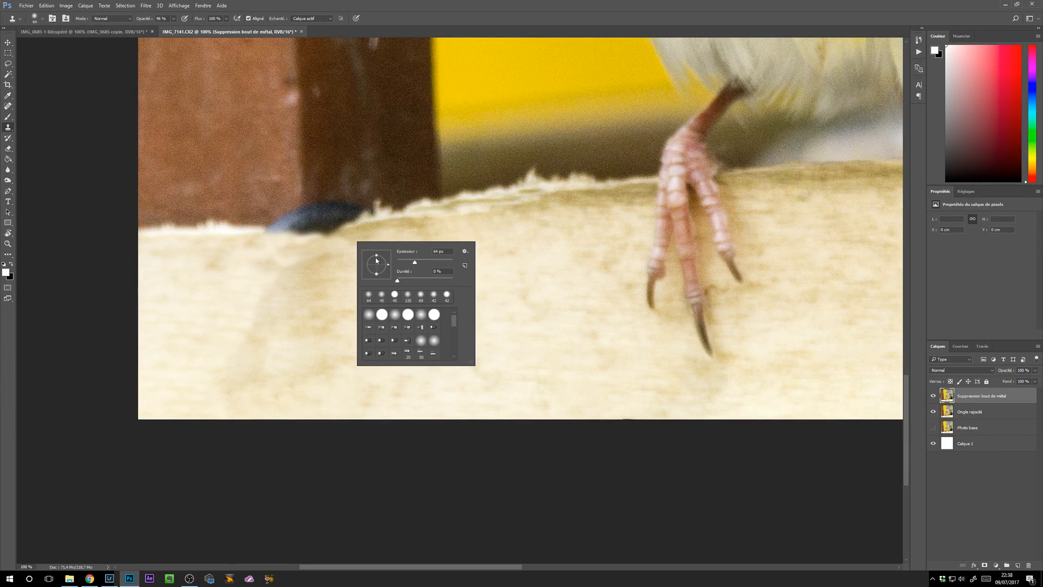
pyautogui.click(308, 262)
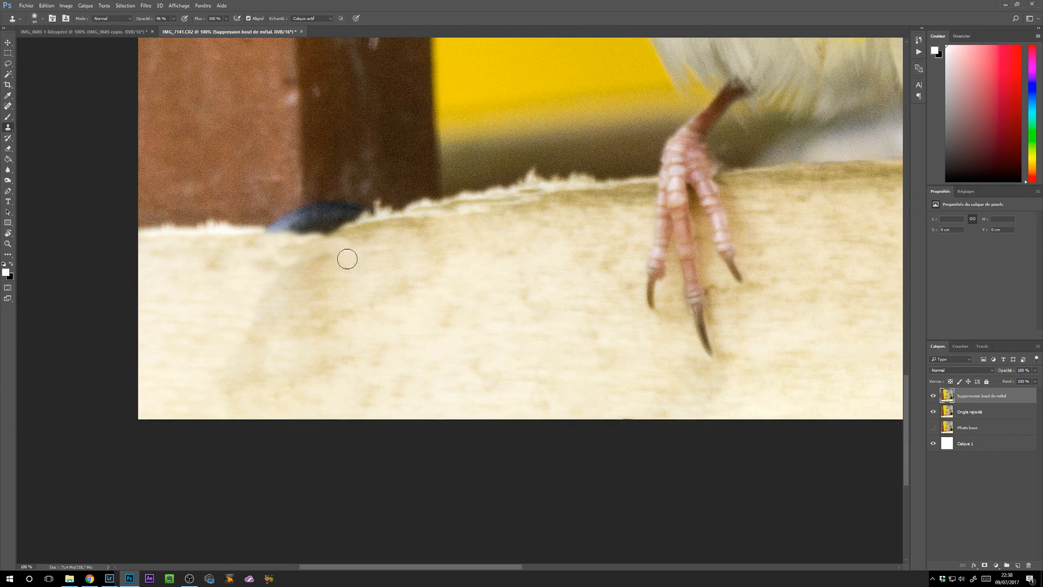
pyautogui.keyDown('alt'); pyautogui.click(194, 309); pyautogui.keyUp('alt')
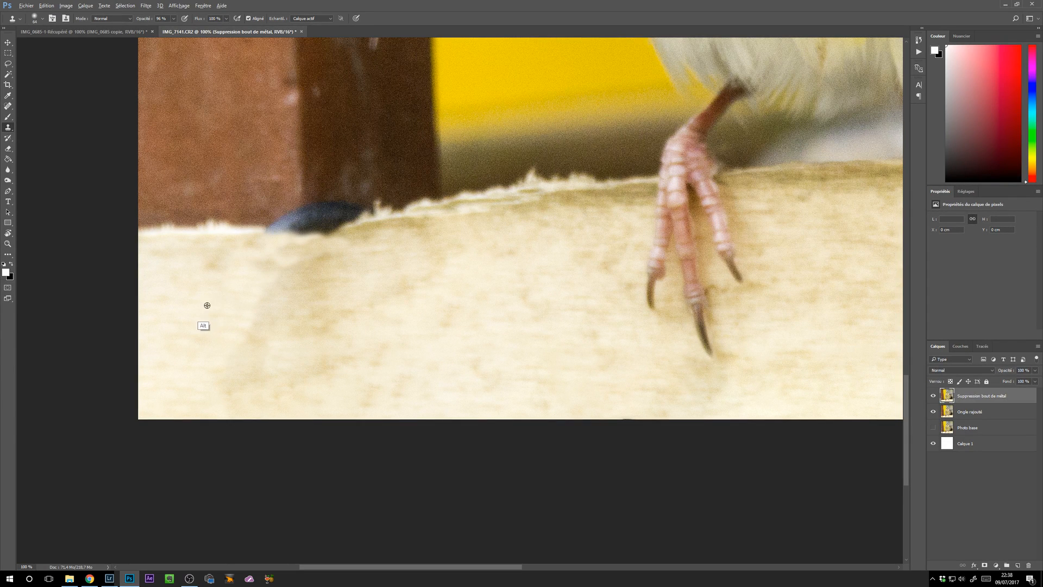
pyautogui.moveTo(288, 280); pyautogui.dragTo(286, 265)
pyautogui.moveTo(221, 274)
pyautogui.mouseDown()
pyautogui.moveTo(206, 304)
pyautogui.moveTo(274, 314)
pyautogui.moveTo(248, 319)
pyautogui.moveTo(268, 274)
pyautogui.moveTo(306, 251)
pyautogui.mouseUp()
pyautogui.keyDown('alt'); pyautogui.click(229, 293); pyautogui.keyUp('alt')
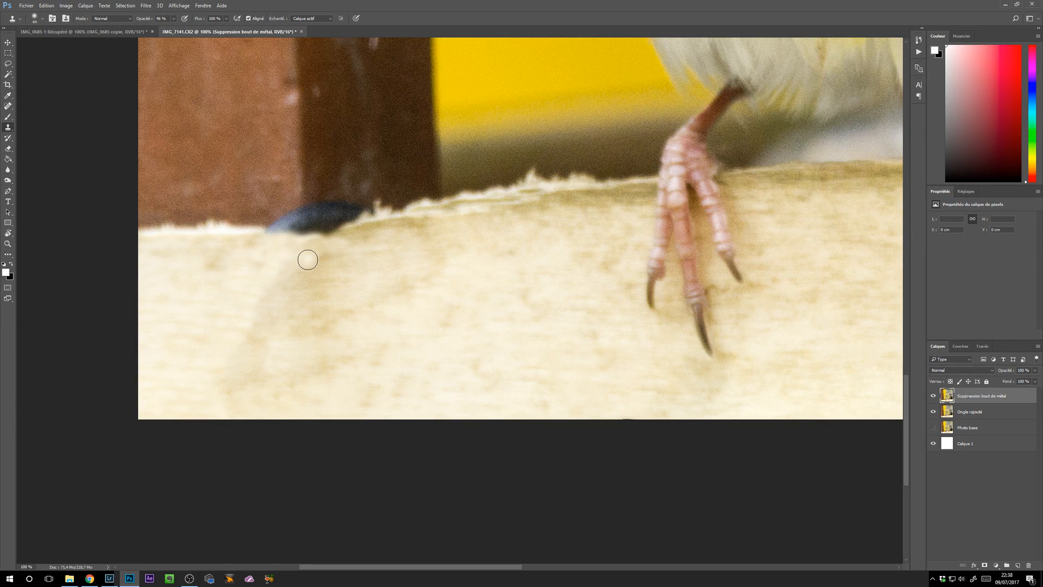
# Try to cover the remaining hook tip by cloning the plank's torn edge across the post's base, and undo the strokes
pyautogui.keyDown('alt'); pyautogui.click(213, 230); pyautogui.keyUp('alt')
pyautogui.moveTo(283, 224)
pyautogui.mouseDown()
pyautogui.moveTo(349, 226)
pyautogui.moveTo(296, 239)
pyautogui.moveTo(338, 220)
pyautogui.moveTo(367, 224)
pyautogui.mouseUp()
pyautogui.keyDown('alt'); pyautogui.click(275, 236); pyautogui.keyUp('alt')
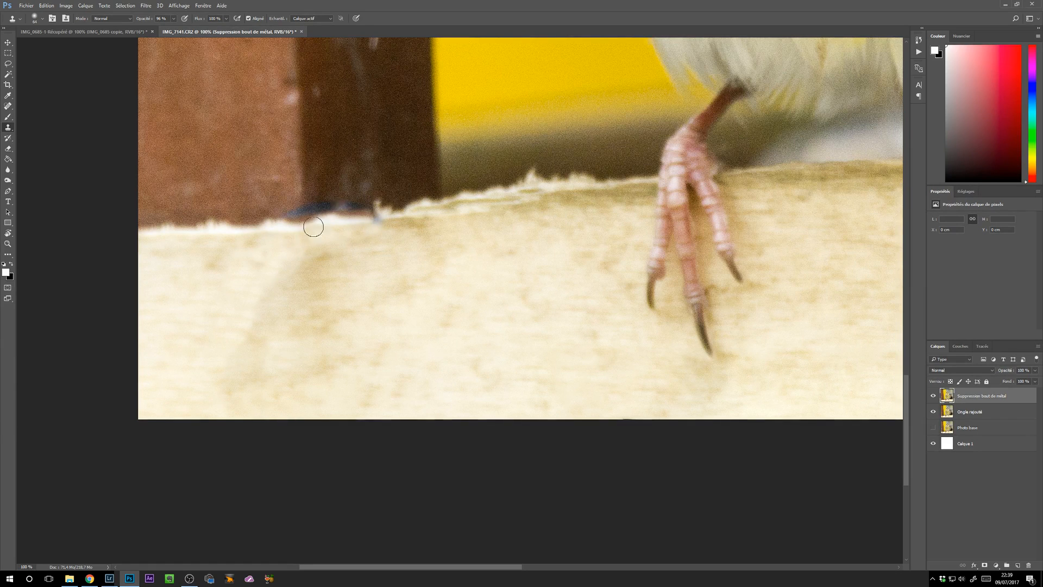
pyautogui.keyDown('alt'); pyautogui.click(335, 242); pyautogui.keyUp('alt')
pyautogui.moveTo(378, 219); pyautogui.dragTo(381, 217)
pyautogui.hotkey('ctrl', 'z')
pyautogui.keyDown('alt'); pyautogui.click(340, 240); pyautogui.keyUp('alt')
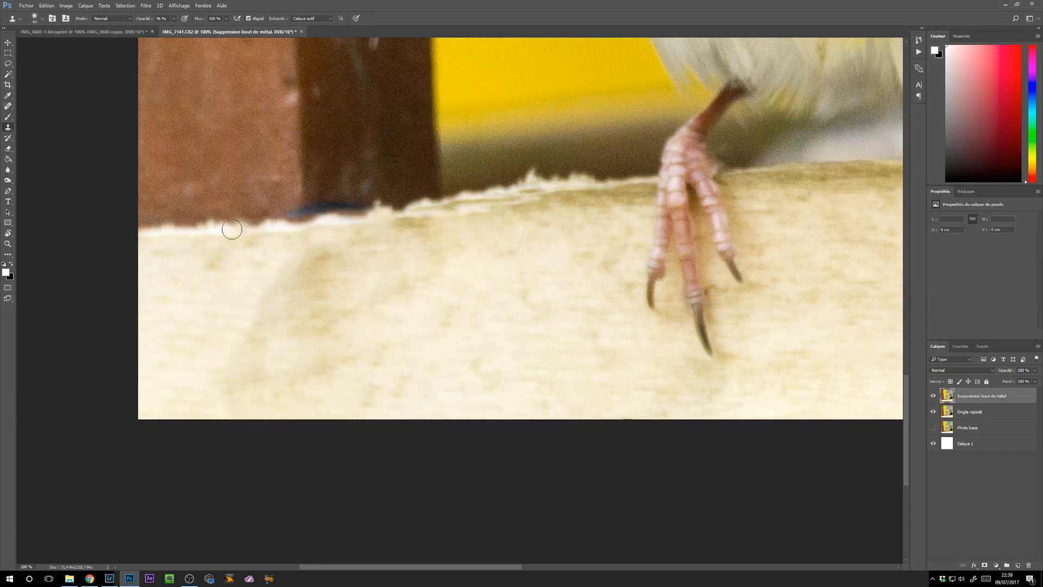
pyautogui.click(193, 223)
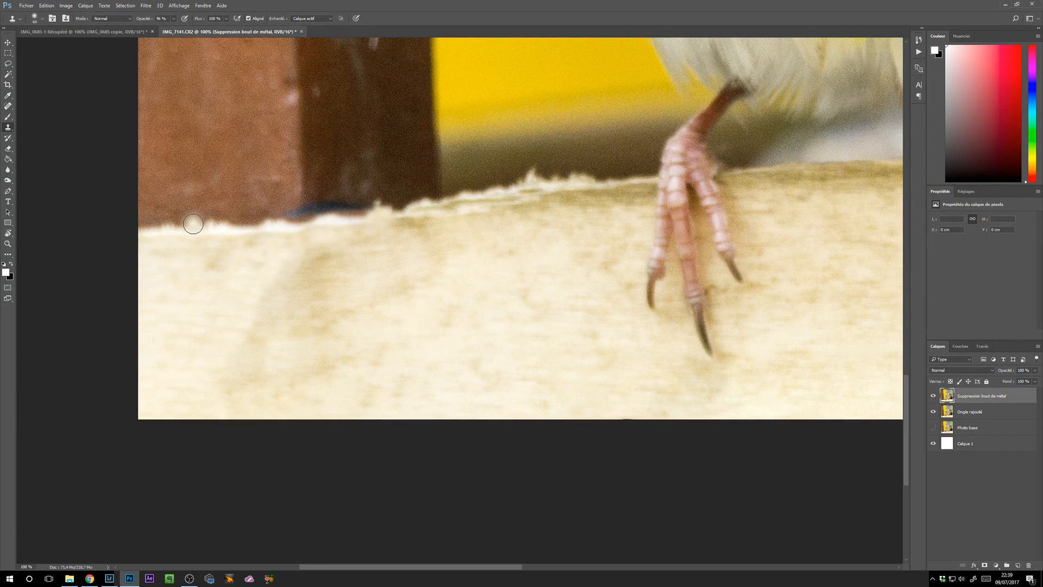
pyautogui.hotkey('ctrl', 'alt', 'z')
pyautogui.hotkey('ctrl', 'alt', 'z')
pyautogui.hotkey('ctrl', 'alt', 'z')
pyautogui.hotkey('ctrl', 'alt', 'z')
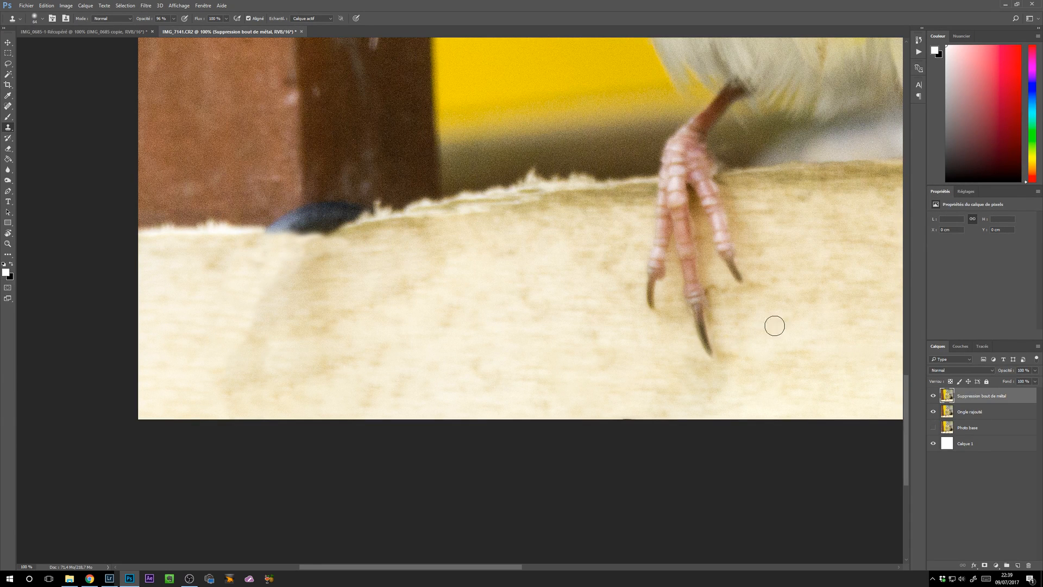
# Try copying an unfeathered lasso selection of the torn plank edge to a new layer and isolating it, and undo the copy
pyautogui.click(1013, 478)
pyautogui.click(980, 397)
pyautogui.click(9, 64)
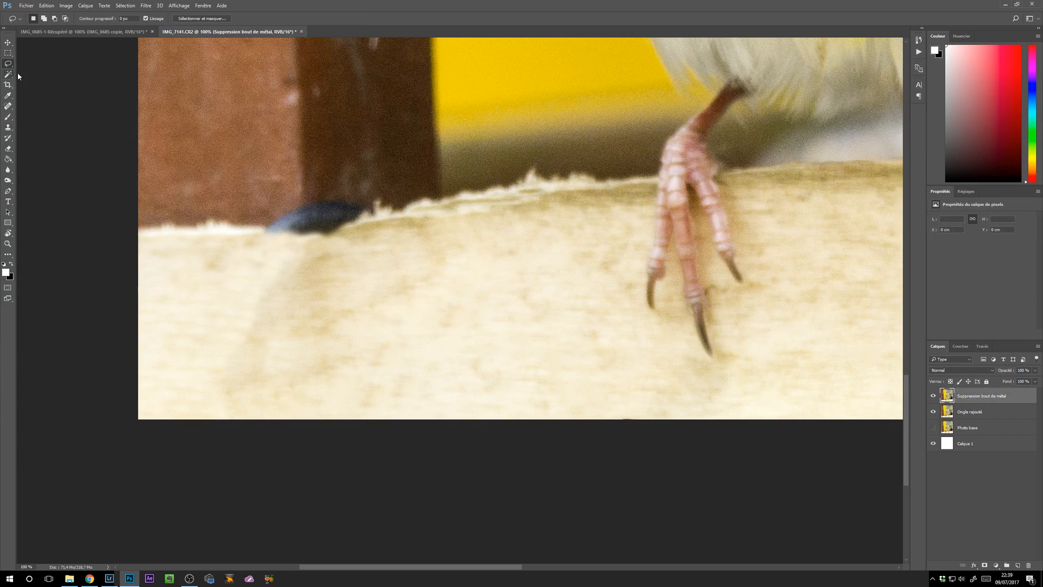
pyautogui.moveTo(216, 207)
pyautogui.mouseDown()
pyautogui.moveTo(133, 214)
pyautogui.moveTo(117, 226)
pyautogui.moveTo(138, 243)
pyautogui.moveTo(172, 247)
pyautogui.moveTo(266, 245)
pyautogui.moveTo(282, 232)
pyautogui.moveTo(251, 218)
pyautogui.moveTo(151, 210)
pyautogui.moveTo(117, 226)
pyautogui.moveTo(217, 241)
pyautogui.moveTo(258, 231)
pyautogui.moveTo(193, 210)
pyautogui.mouseUp()
pyautogui.hotkey('ctrl', 'd')
pyautogui.hotkey('ctrl', 'j')
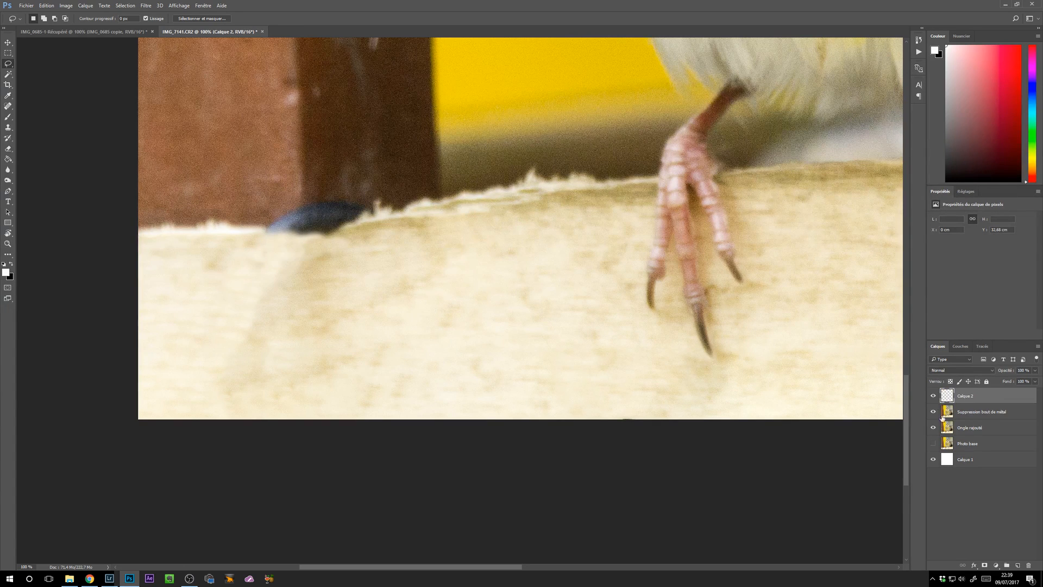
pyautogui.click(933, 426)
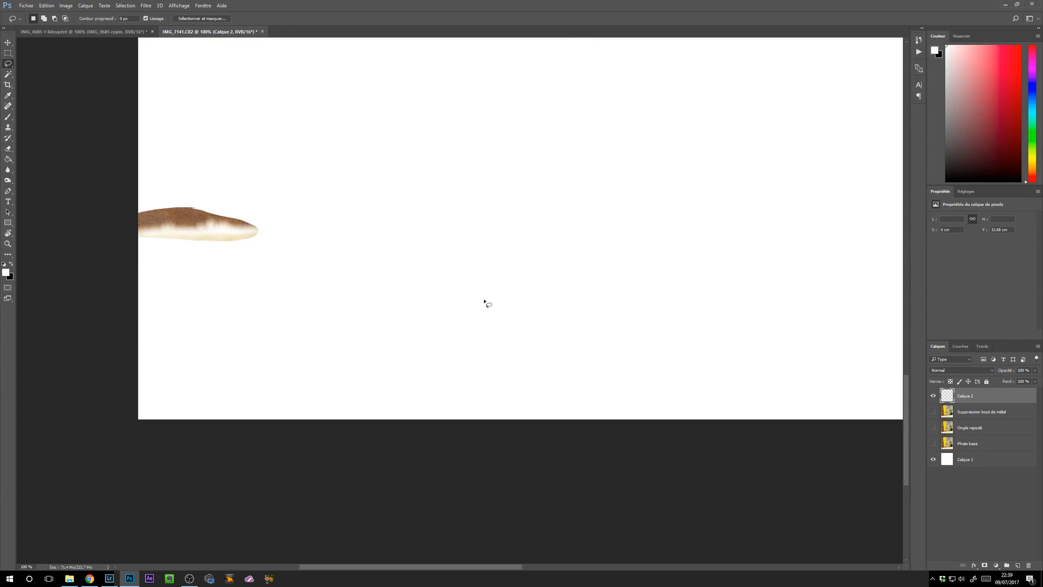
pyautogui.hotkey('ctrl', 'alt', 'z')
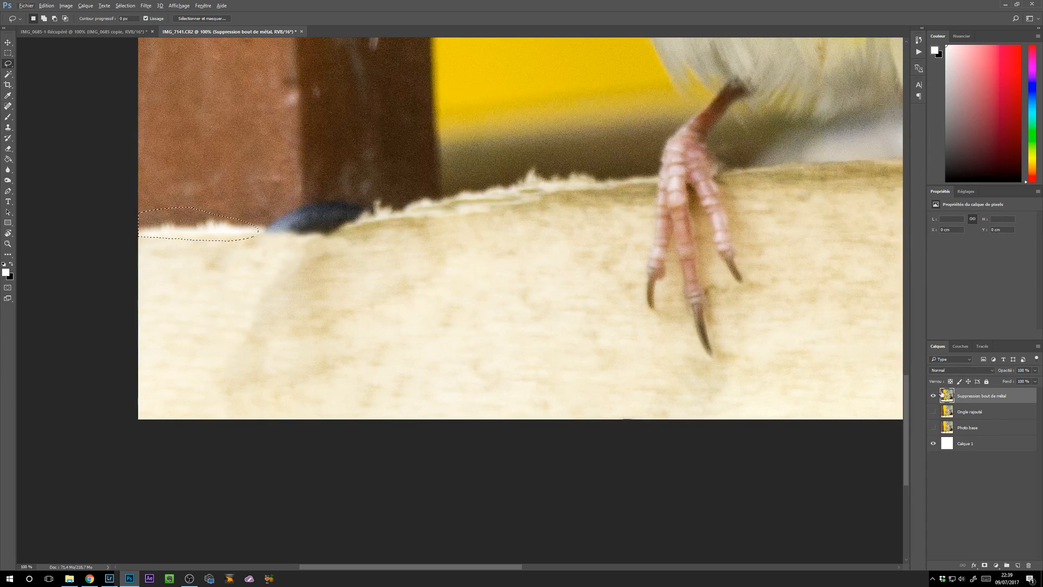
# Try another lassoed copy of the torn plank edge on its own layer, undoing it to revise the feather setting
pyautogui.press('m')
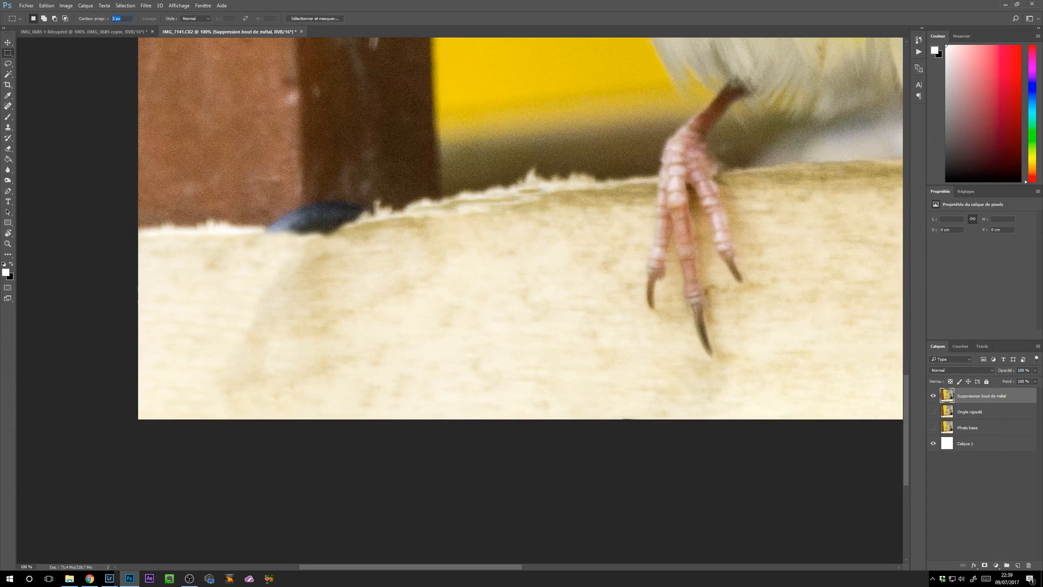
pyautogui.click(8, 64)
pyautogui.moveTo(130, 223)
pyautogui.mouseDown()
pyautogui.moveTo(216, 207)
pyautogui.moveTo(253, 224)
pyautogui.moveTo(239, 243)
pyautogui.moveTo(133, 228)
pyautogui.mouseUp()
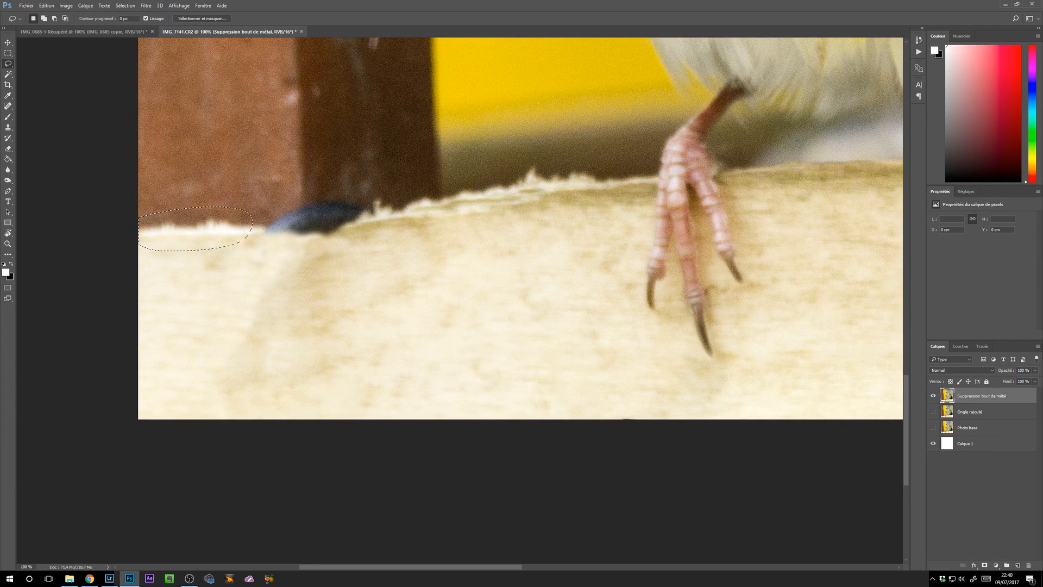
pyautogui.hotkey('ctrl', 'j')
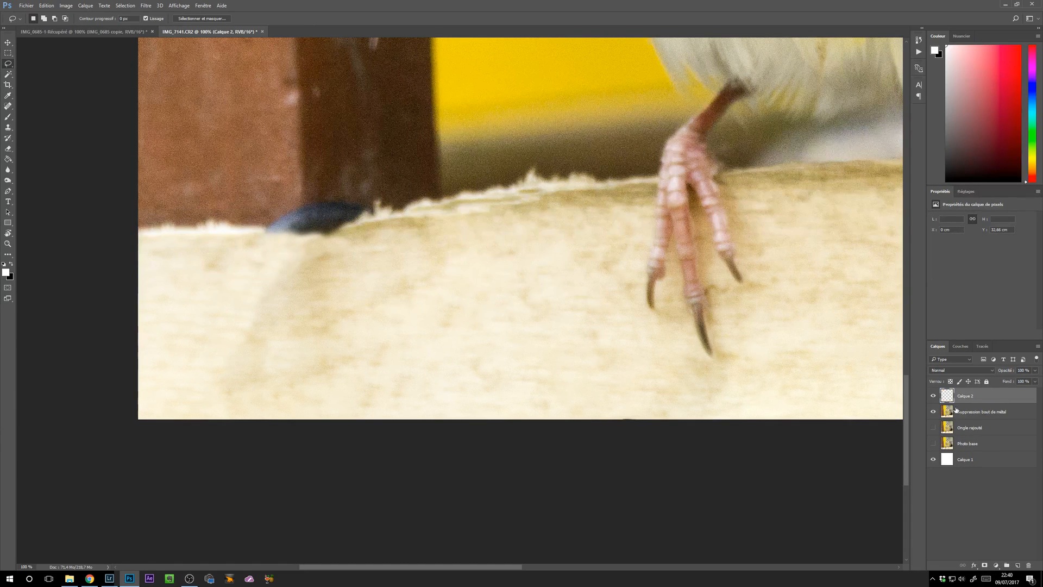
pyautogui.click(933, 412)
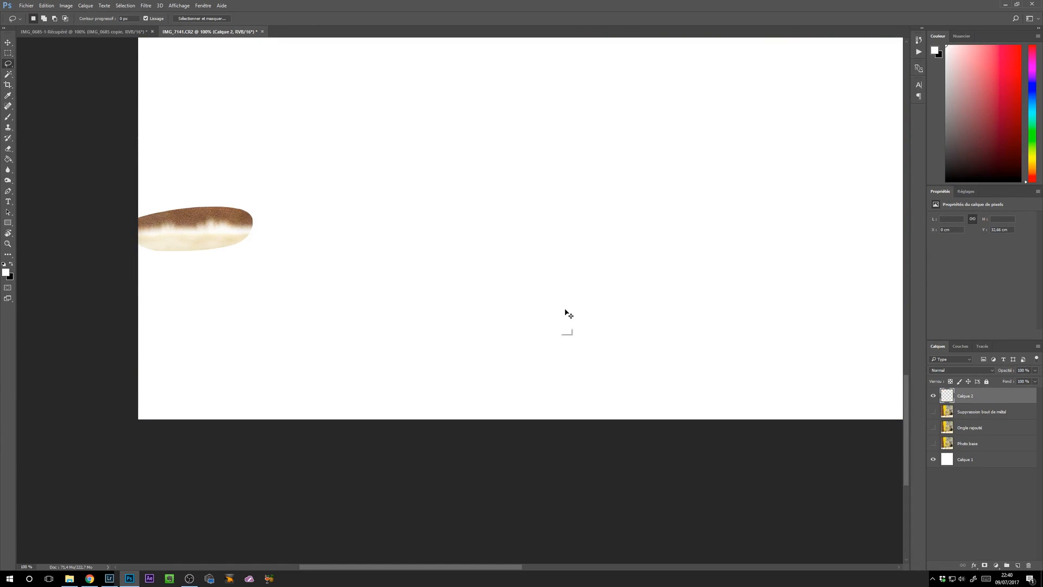
pyautogui.hotkey('ctrl', 'alt', 'z')
pyautogui.hotkey('ctrl', 'alt', 'z')
pyautogui.press('m')
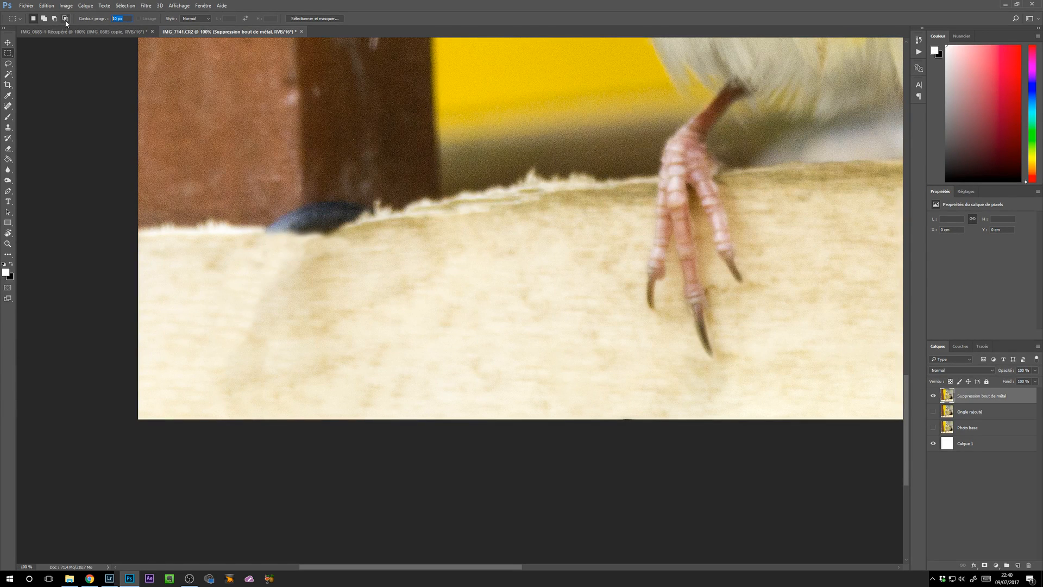
# Set the lasso feather to 10 px, copy the torn plank edge beside the hook to a new layer, and check it in isolation
pyautogui.click(9, 63)
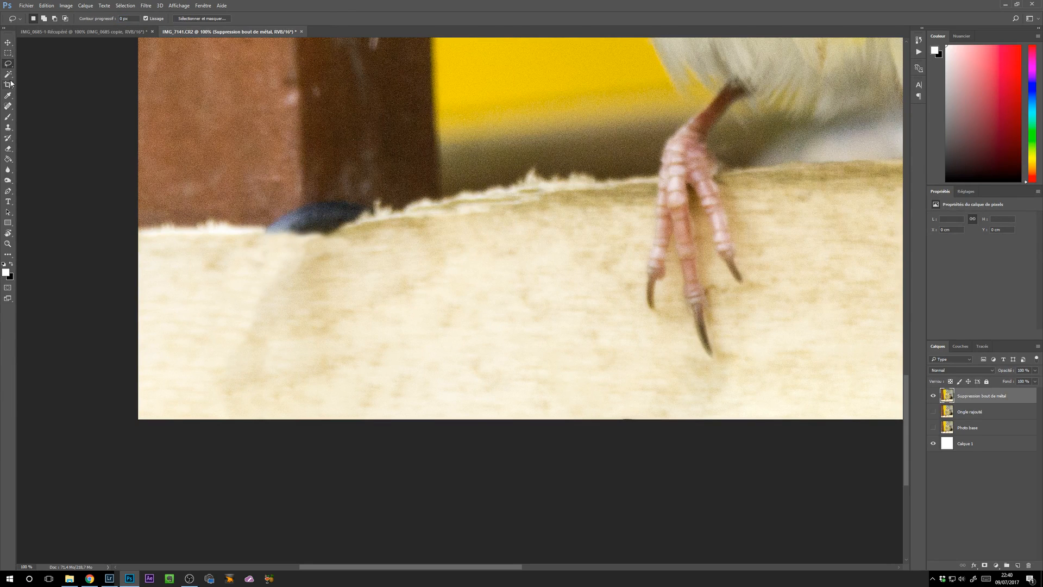
pyautogui.click(23, 19)
pyautogui.click(23, 19)
pyautogui.write('10')
pyautogui.moveTo(174, 213)
pyautogui.mouseDown()
pyautogui.moveTo(124, 229)
pyautogui.moveTo(170, 242)
pyautogui.moveTo(226, 238)
pyautogui.moveTo(251, 220)
pyautogui.moveTo(185, 216)
pyautogui.moveTo(194, 217)
pyautogui.mouseUp()
pyautogui.hotkey('ctrl', 'j')
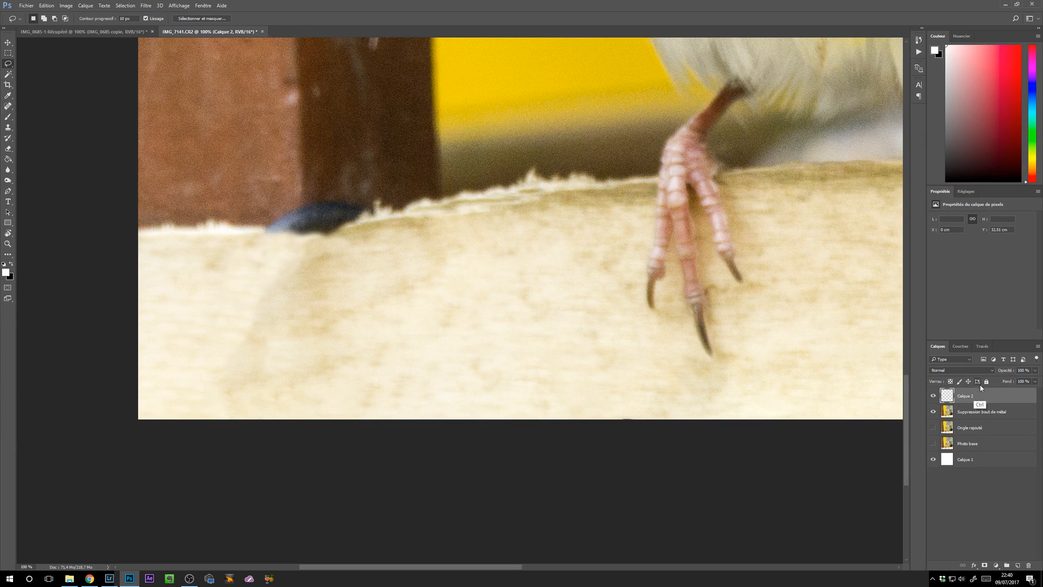
pyautogui.click(934, 411)
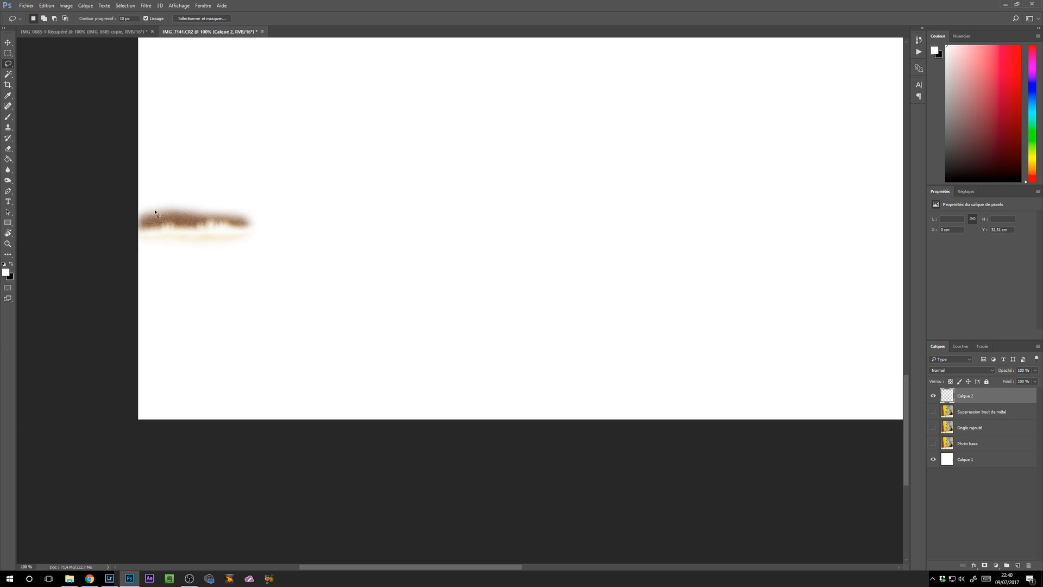
pyautogui.click(933, 411)
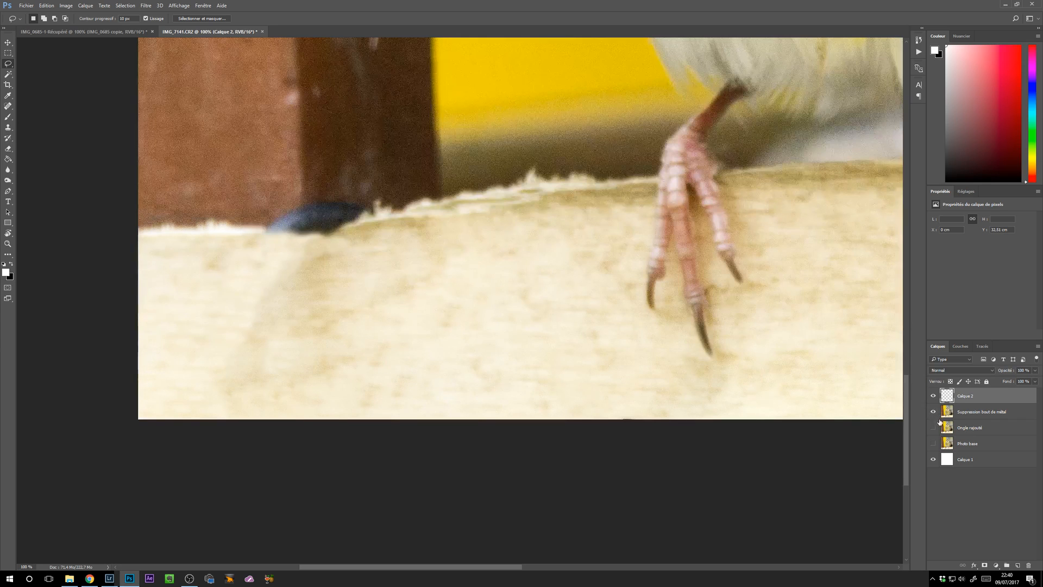
# Show the Ongle rajouté layer again, and move the feathered plank-edge copy on Calque 2 over the remaining hook tip
pyautogui.click(941, 428)
pyautogui.click(933, 427)
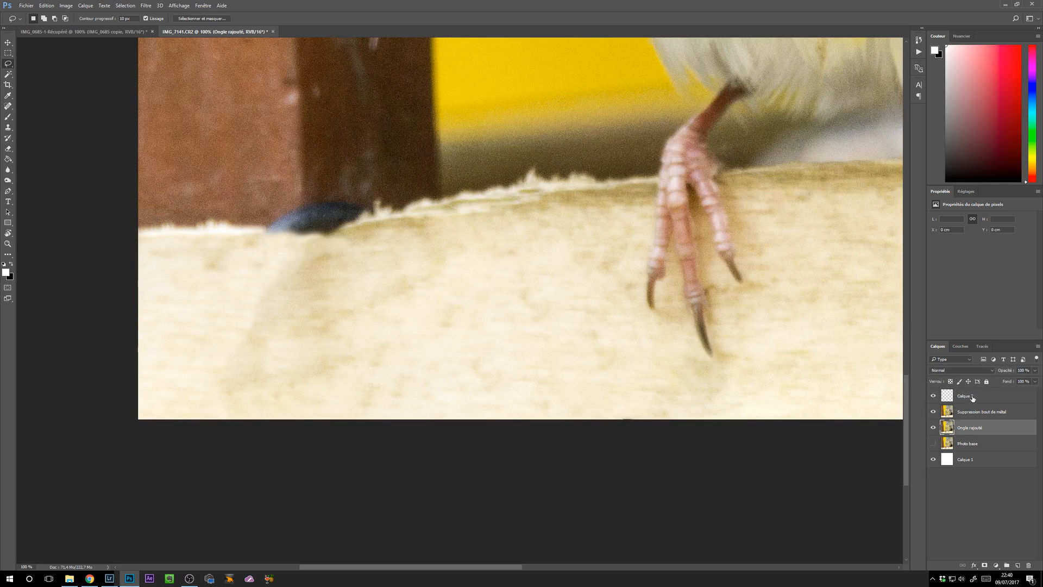
pyautogui.click(972, 399)
pyautogui.press('v')
pyautogui.moveTo(245, 234); pyautogui.dragTo(356, 228)
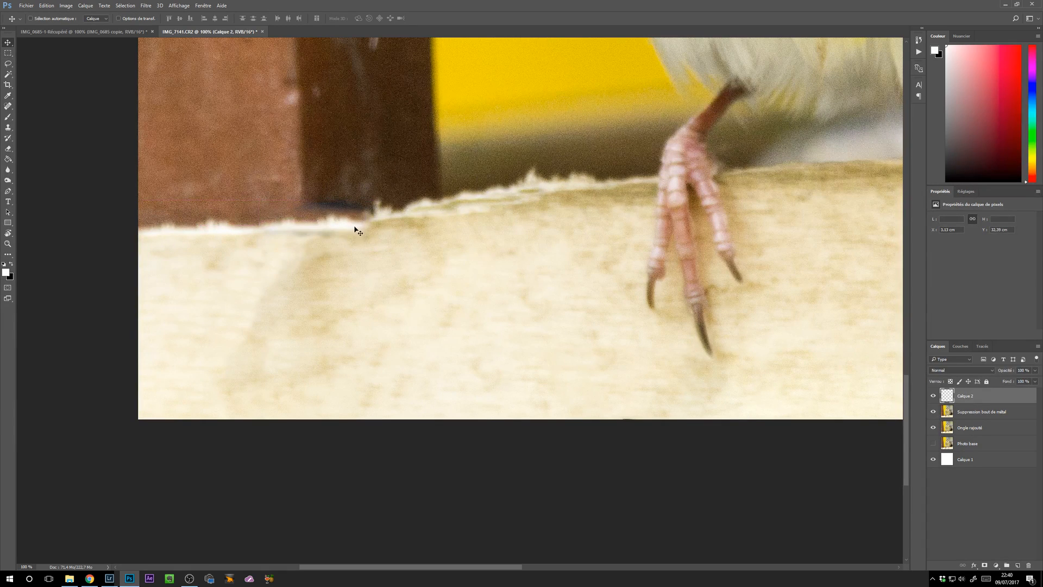
# Rotate the plank-edge copy about 5.9° counterclockwise to follow the plank's slope, and nudge it upward into line with the torn edge
pyautogui.hotkey('ctrl', 't')
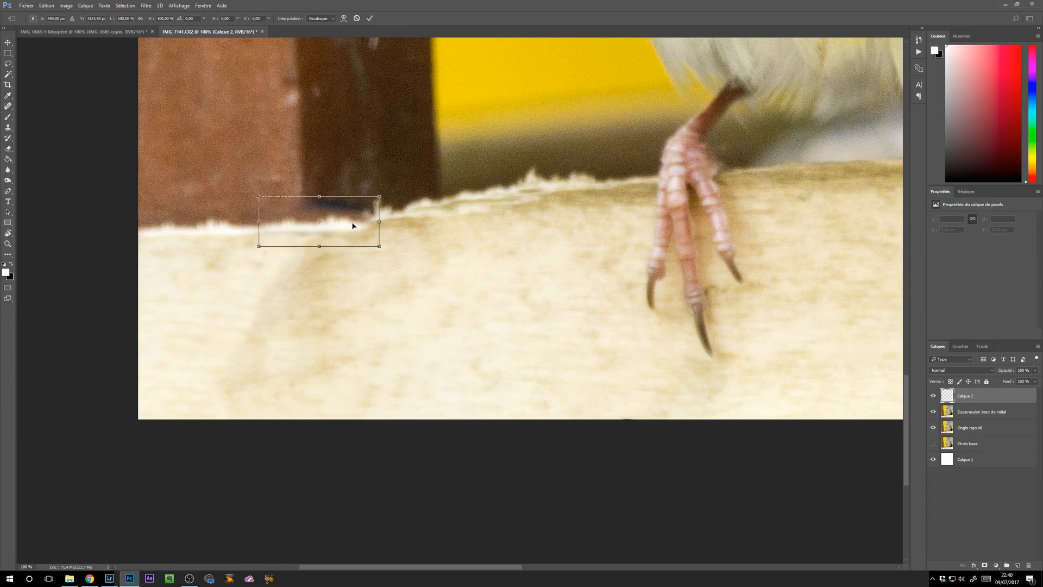
pyautogui.moveTo(393, 195); pyautogui.dragTo(391, 196)
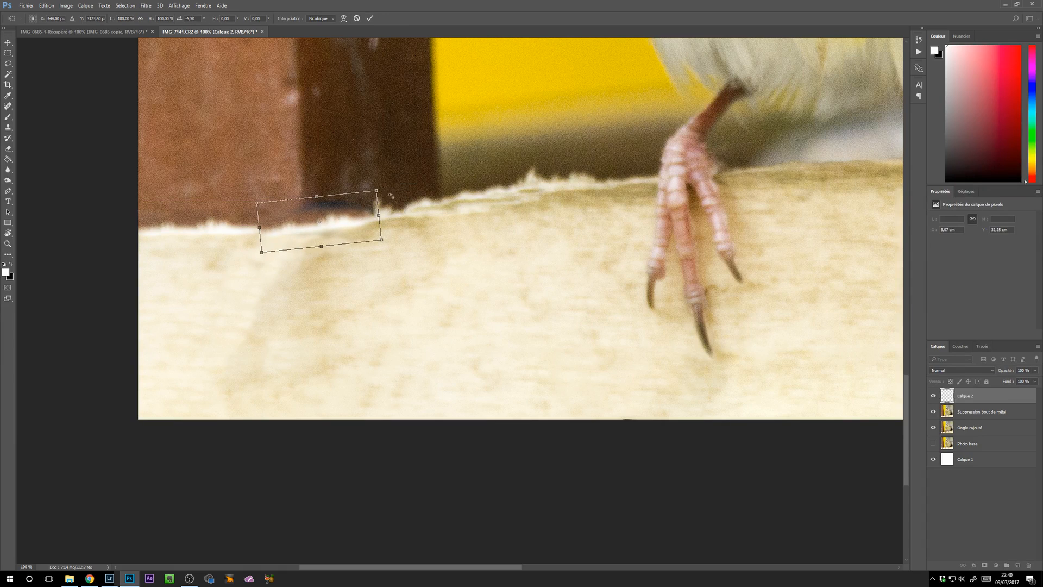
pyautogui.click(370, 19)
pyautogui.press('Up')
pyautogui.press('Up')
pyautogui.press('Up')
pyautogui.press('Up')
pyautogui.press('Up')
pyautogui.press('Up')
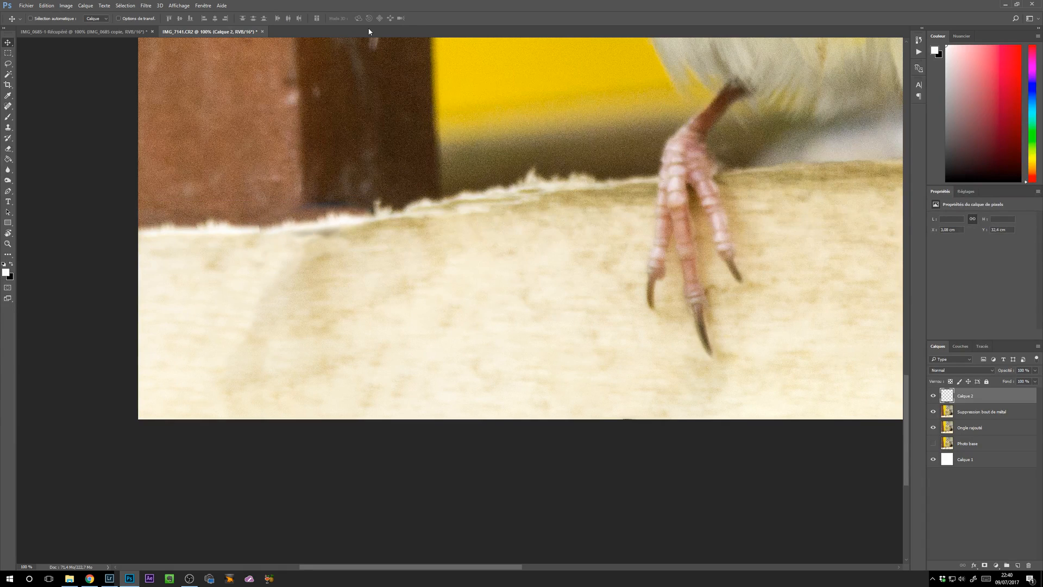
# Start a free transform on the plank-edge copy and switch it to Warp (Déformation)
pyautogui.hotkey('ctrl', 't')
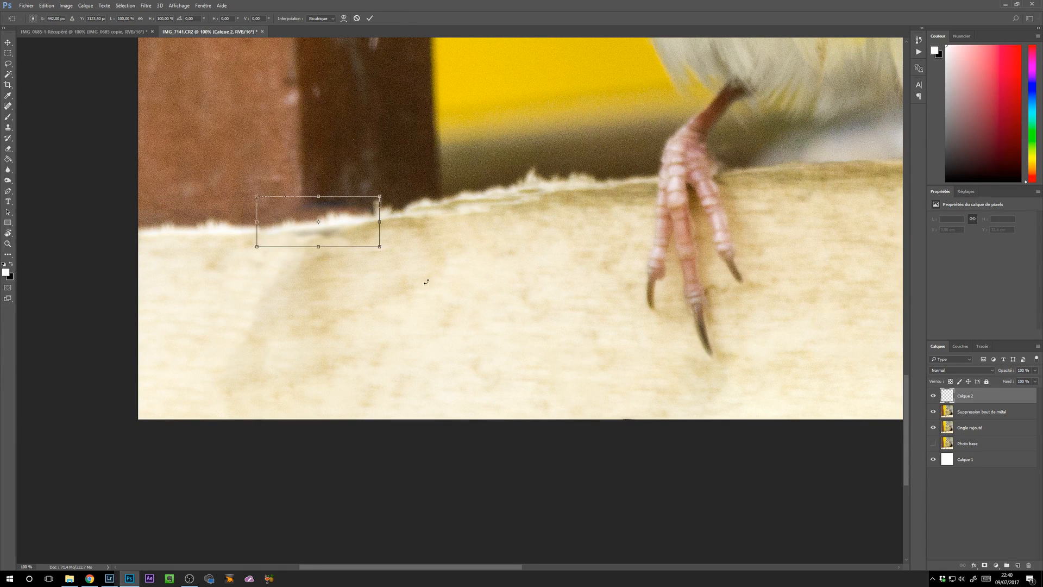
pyautogui.rightClick(334, 217)
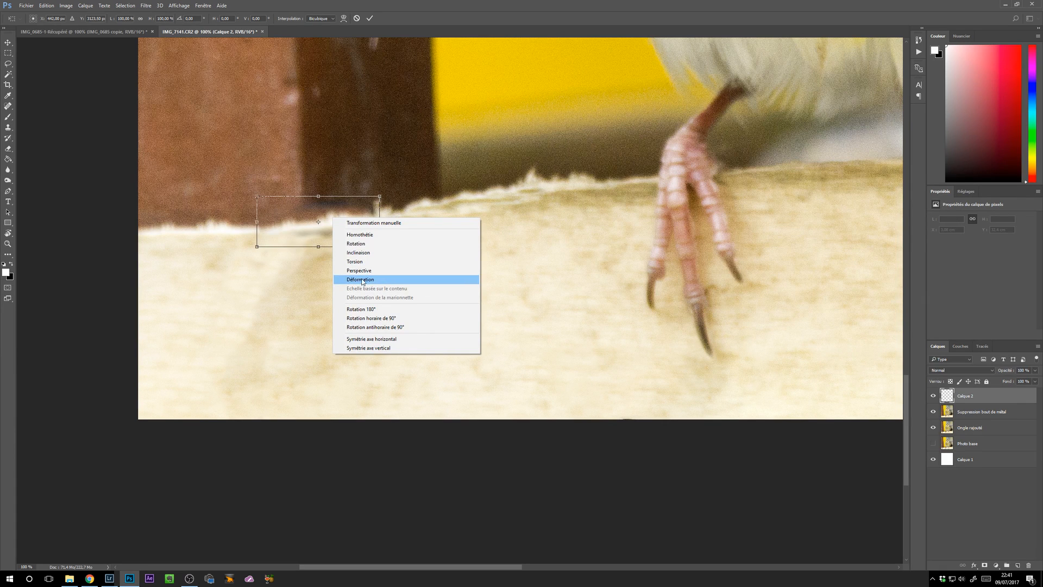
pyautogui.click(361, 280)
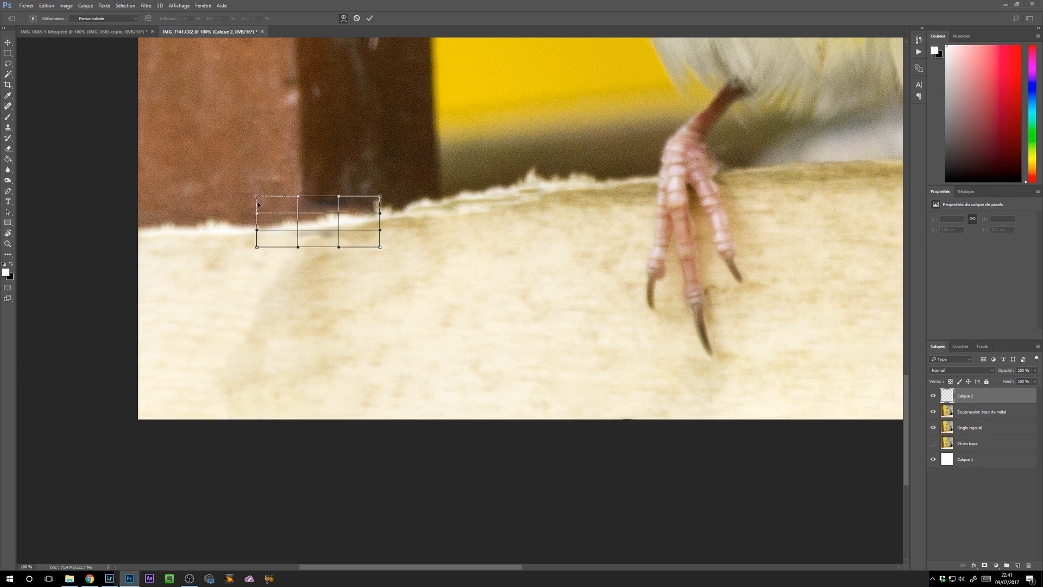
# Try pulling the corners of the warp mesh far outward to distort the plank-edge copy, and undo each distortion
pyautogui.moveTo(257, 199); pyautogui.dragTo(179, 140)
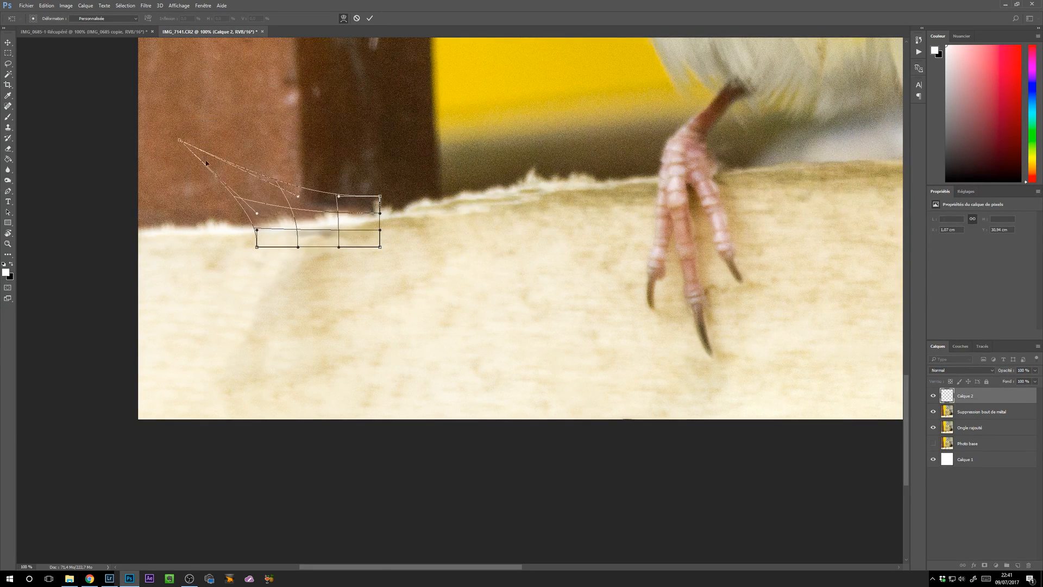
pyautogui.hotkey('ctrl', 'z')
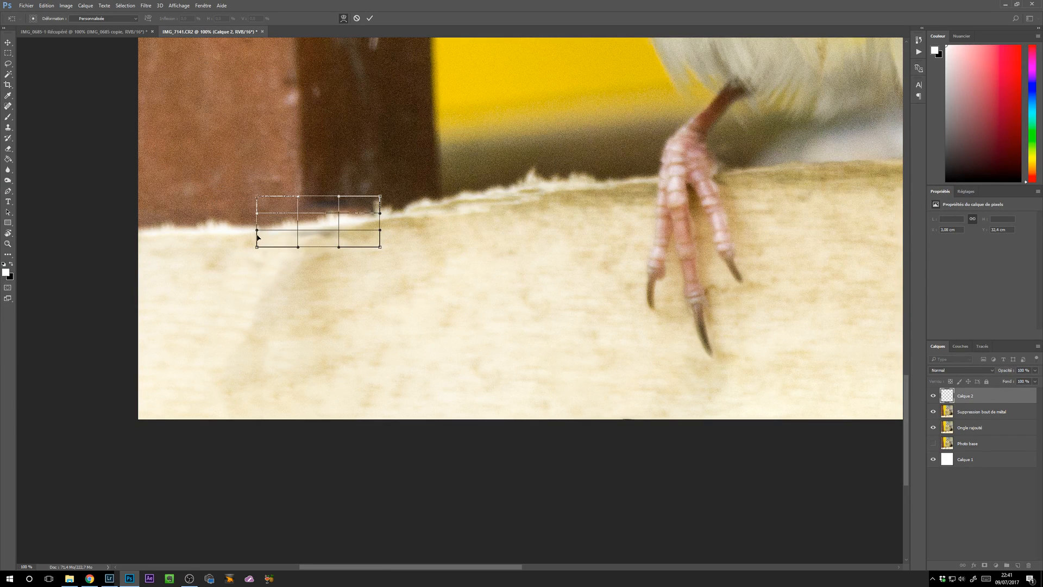
pyautogui.moveTo(259, 249); pyautogui.dragTo(71, 339)
pyautogui.hotkey('ctrl', 'z')
pyautogui.moveTo(381, 248); pyautogui.dragTo(292, 388)
pyautogui.moveTo(349, 372); pyautogui.dragTo(347, 410)
pyautogui.hotkey('ctrl', 'z')
pyautogui.moveTo(380, 196); pyautogui.dragTo(437, 166)
pyautogui.hotkey('ctrl', 'z')
# Raise the two lower corners of the plank-edge copy's warp mesh slightly
pyautogui.scroll(2, 333, 172)
pyautogui.moveTo(426, 226); pyautogui.dragTo(751, 332)
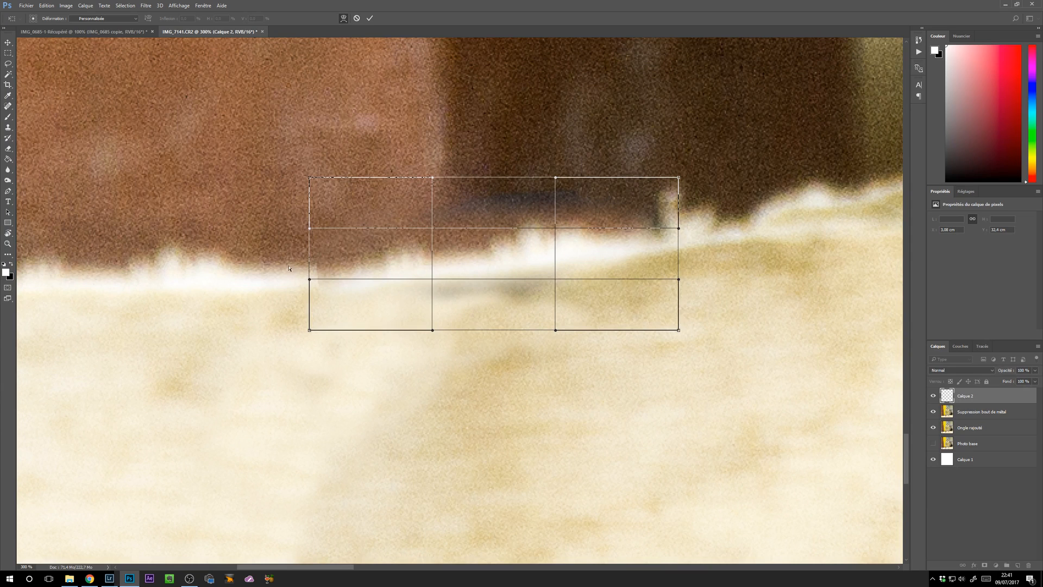
pyautogui.hotkey('ctrl', '-')
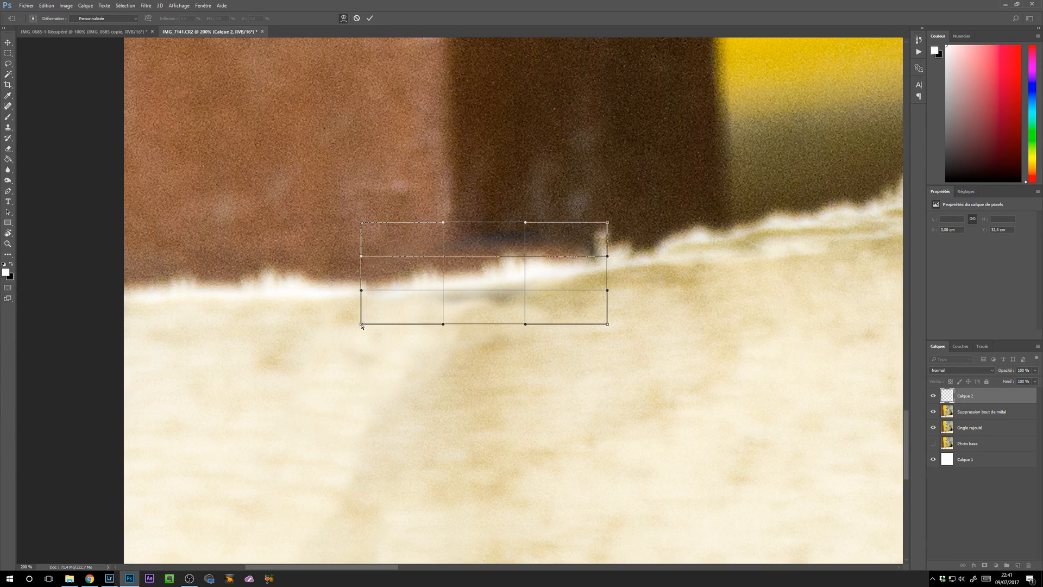
pyautogui.moveTo(361, 325); pyautogui.dragTo(359, 312)
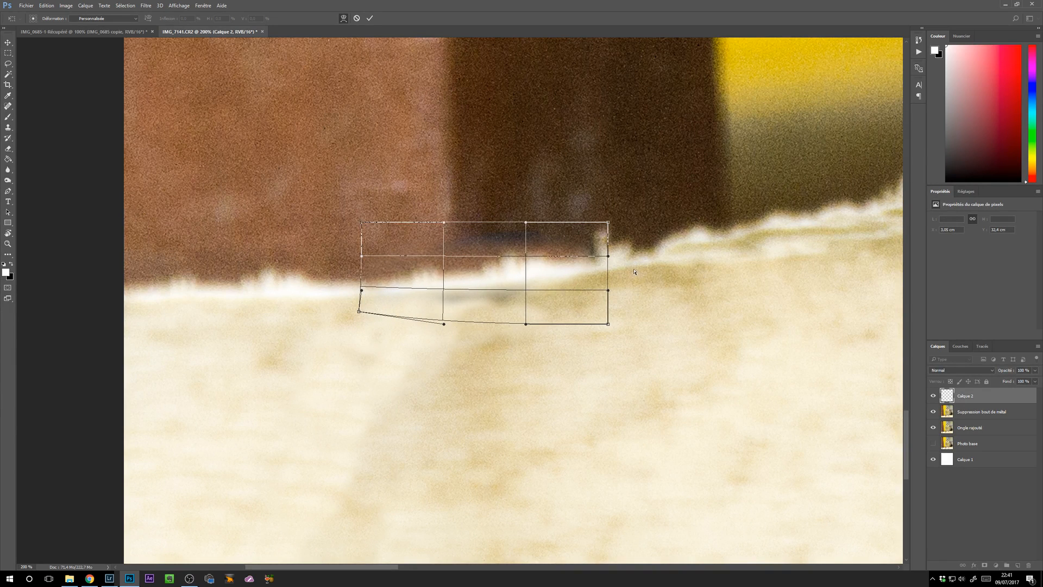
pyautogui.moveTo(609, 324); pyautogui.dragTo(608, 304)
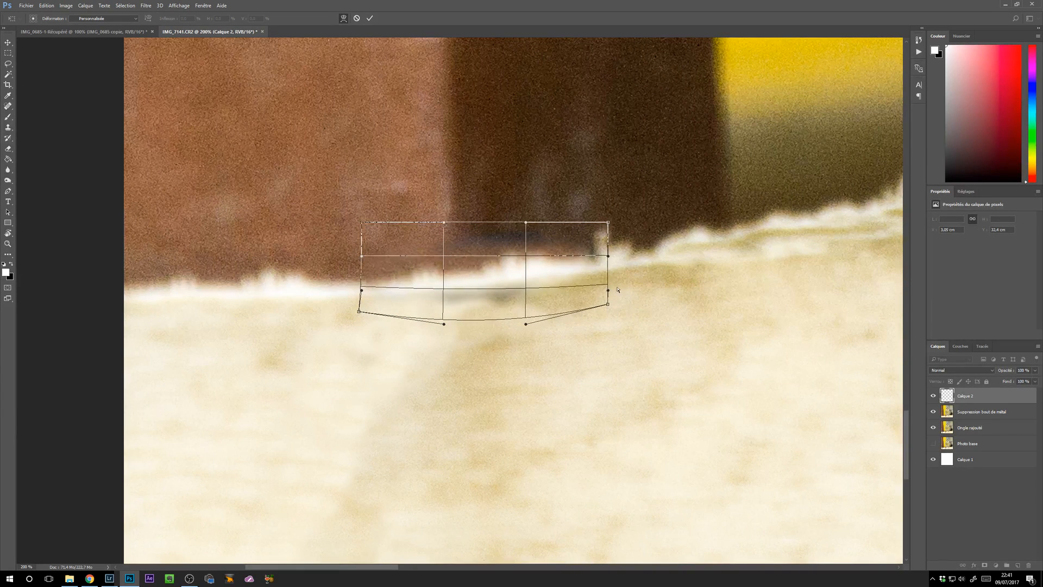
# Raise the upper warp corner and handles on the bird's side to match the plank's rising edge, and apply the warp
pyautogui.moveTo(608, 222); pyautogui.dragTo(609, 208)
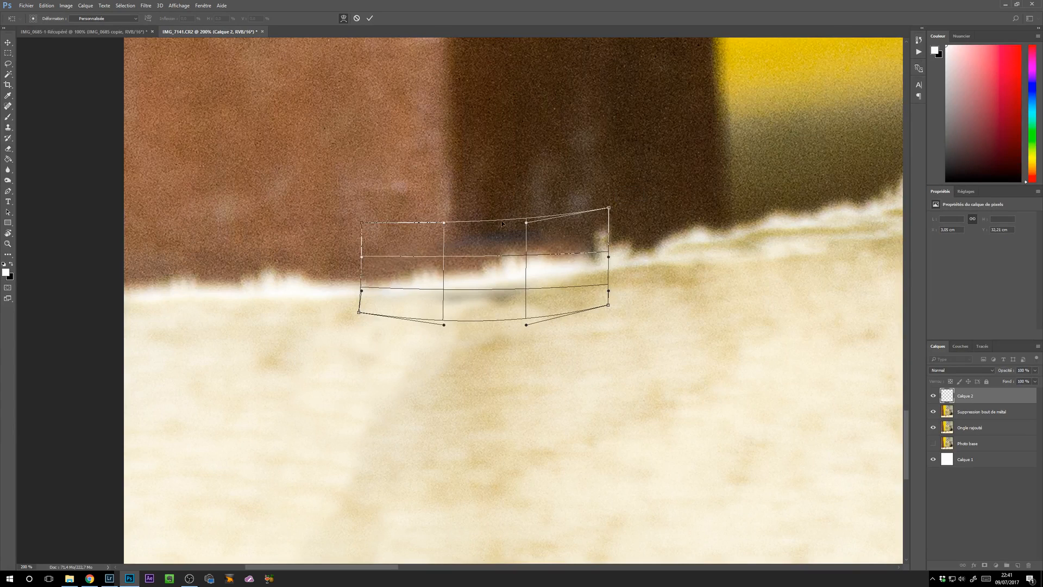
pyautogui.moveTo(526, 221); pyautogui.dragTo(523, 213)
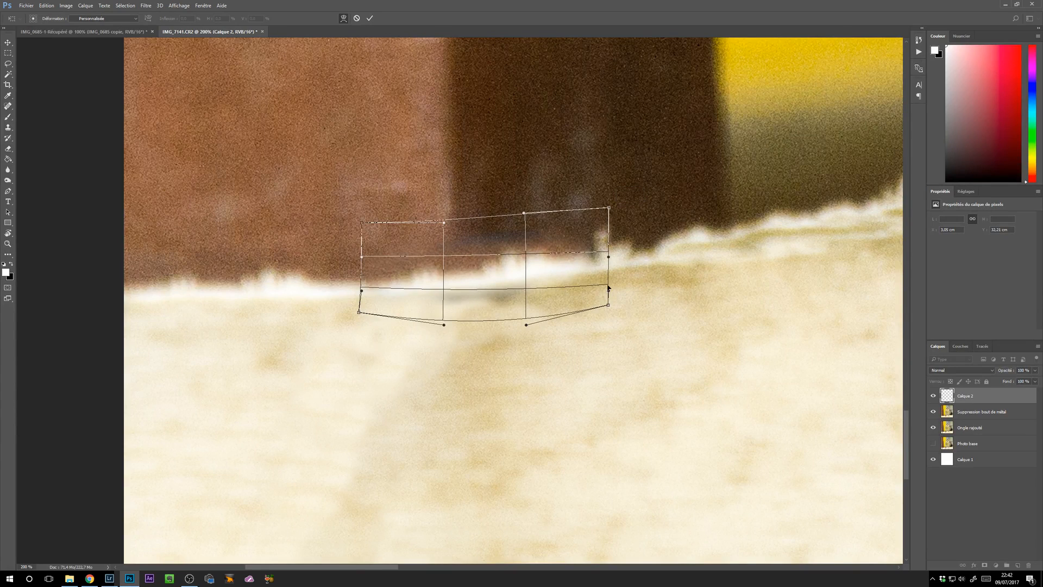
pyautogui.moveTo(609, 288); pyautogui.dragTo(609, 284)
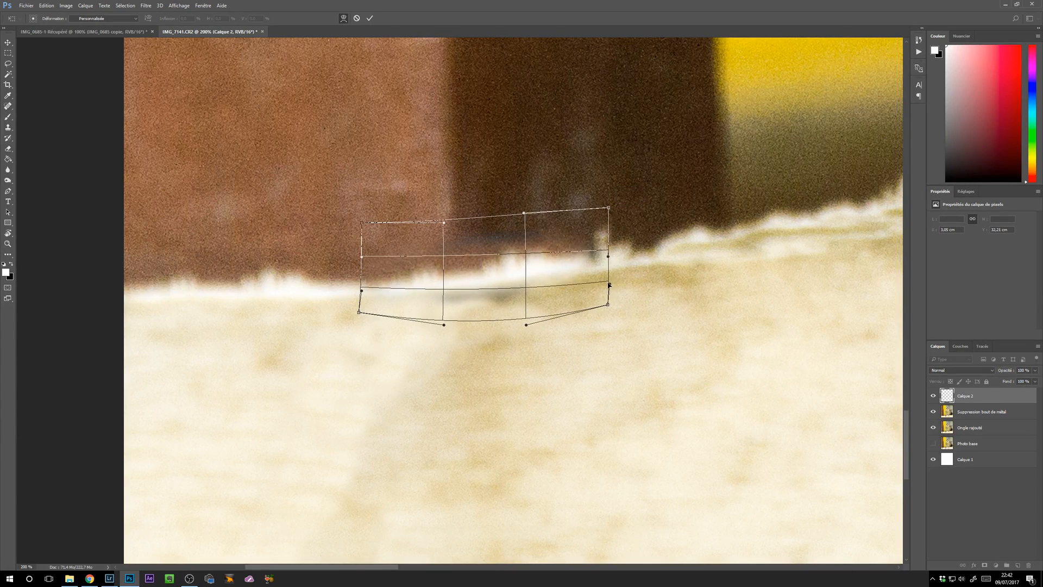
pyautogui.rightClick(444, 293)
pyautogui.press('Escape')
pyautogui.moveTo(444, 291); pyautogui.dragTo(437, 293)
pyautogui.click(361, 289)
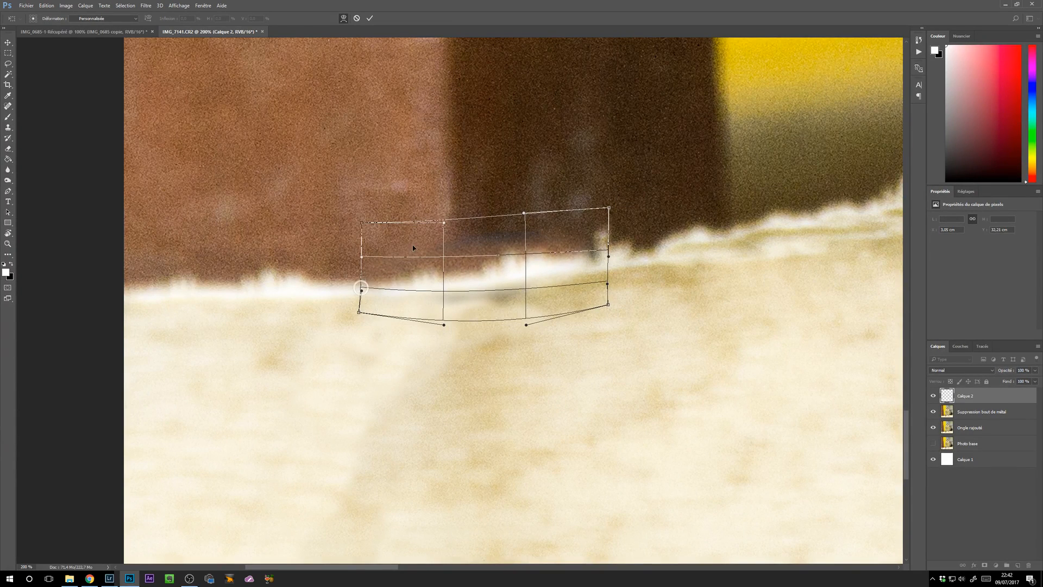
pyautogui.click(369, 18)
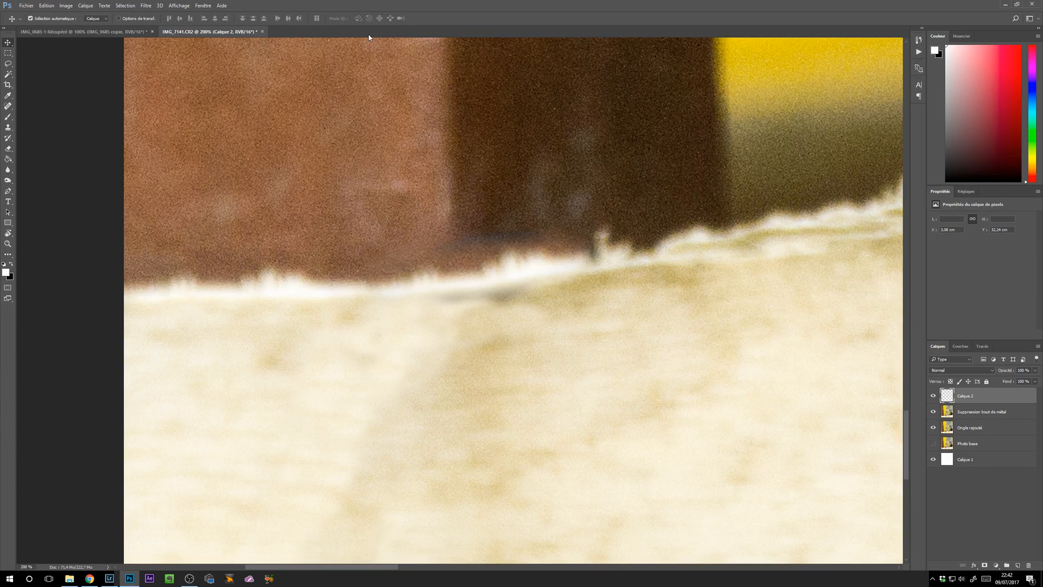
# Check the warped patch at several magnifications, and merge Calque 2 with the Suppression bout de métal layer
pyautogui.hotkey('ctrl', '-')
pyautogui.hotkey('ctrl', '-')
pyautogui.hotkey('ctrl', '+')
pyautogui.hotkey('ctrl', '+')
pyautogui.hotkey('ctrl', '+')
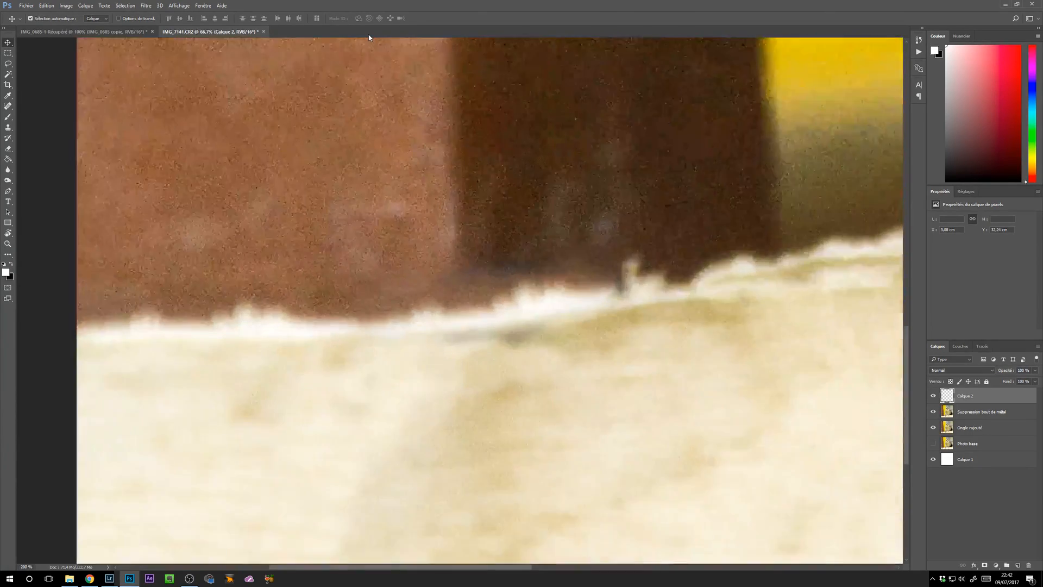
pyautogui.hotkey('ctrl', '+')
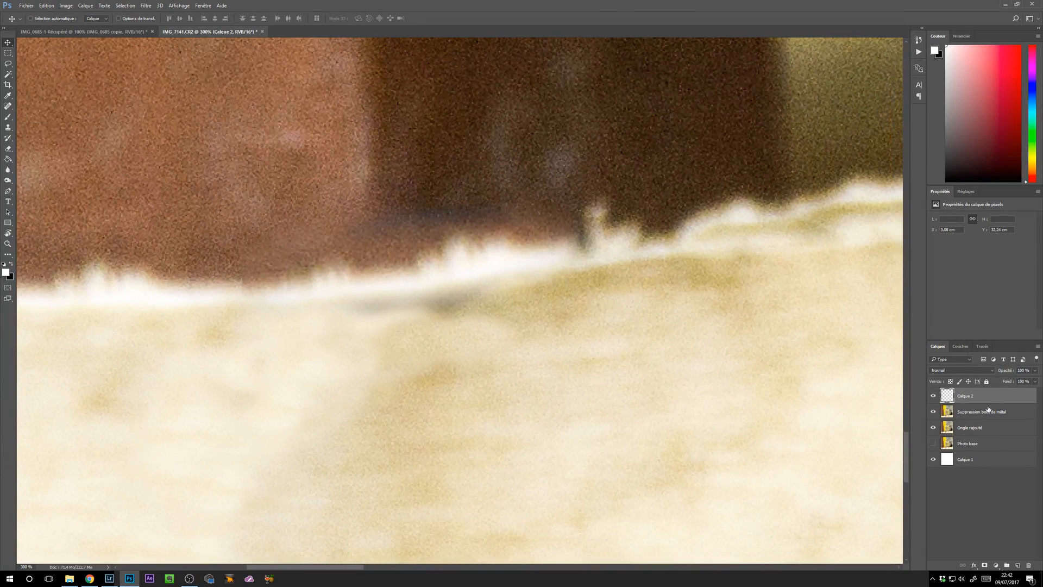
pyautogui.keyDown('shift'); pyautogui.click(989, 411); pyautogui.keyUp('shift')
pyautogui.hotkey('ctrl', 'e')
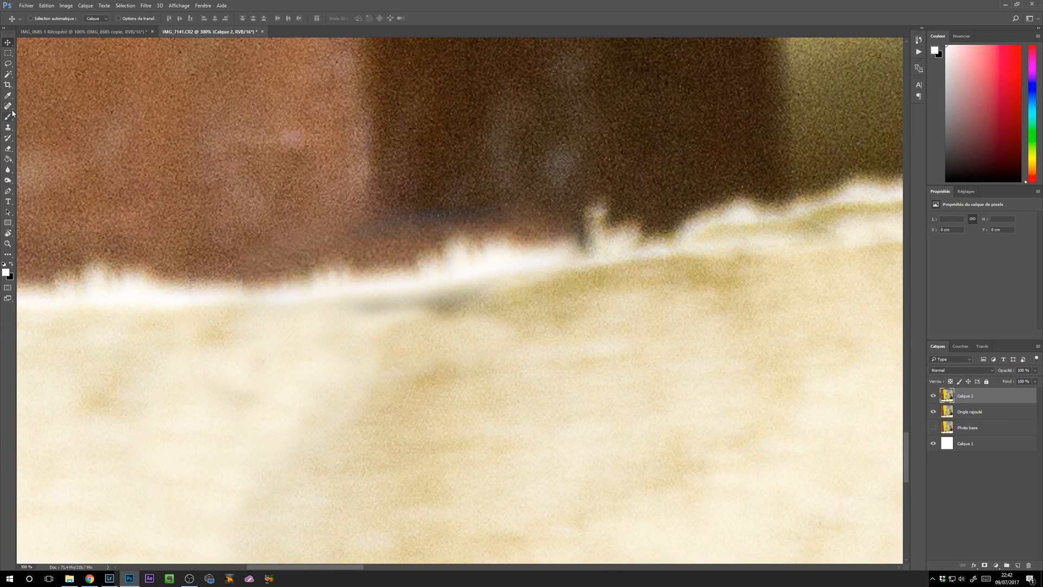
# Clone clean plank texture with the Clone Stamp over the grey hook residue just below the torn edge
pyautogui.click(9, 129)
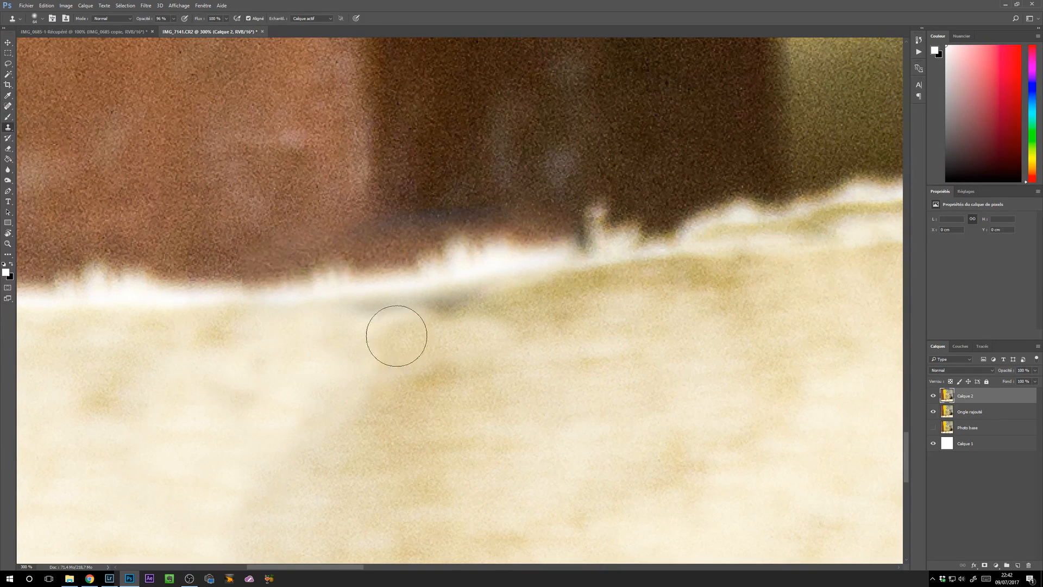
pyautogui.keyDown('alt'); pyautogui.click(391, 373); pyautogui.keyUp('alt')
pyautogui.moveTo(409, 342)
pyautogui.mouseDown()
pyautogui.moveTo(384, 336)
pyautogui.moveTo(489, 309)
pyautogui.moveTo(349, 329)
pyautogui.moveTo(496, 314)
pyautogui.moveTo(456, 269)
pyautogui.mouseUp()
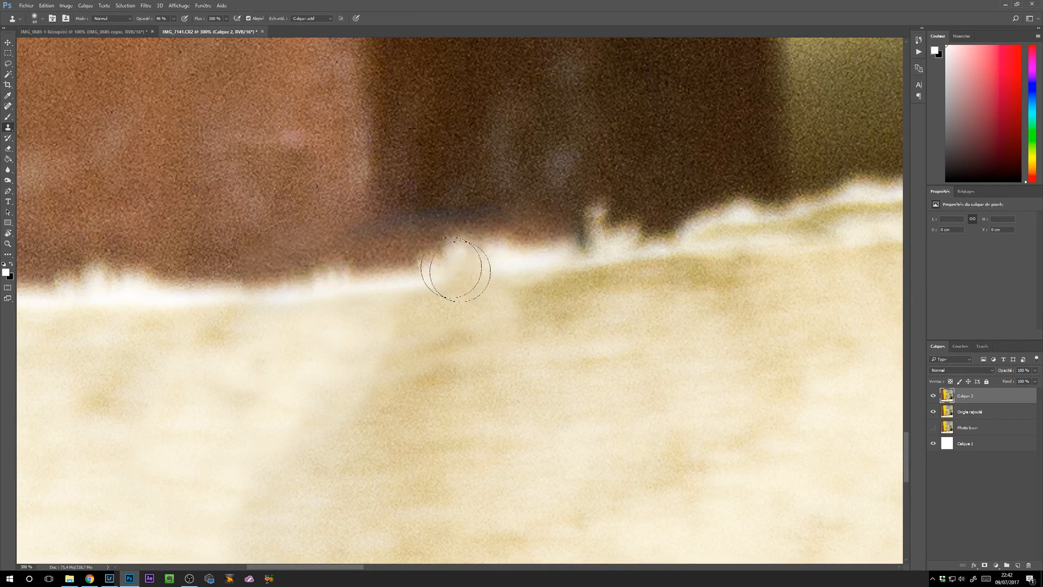
# Clone clean wood from the post over the bluish hook residue at the post's base, just above the plank
pyautogui.keyDown('alt'); pyautogui.click(421, 133); pyautogui.keyUp('alt')
pyautogui.hotkey('ctrl', '-')
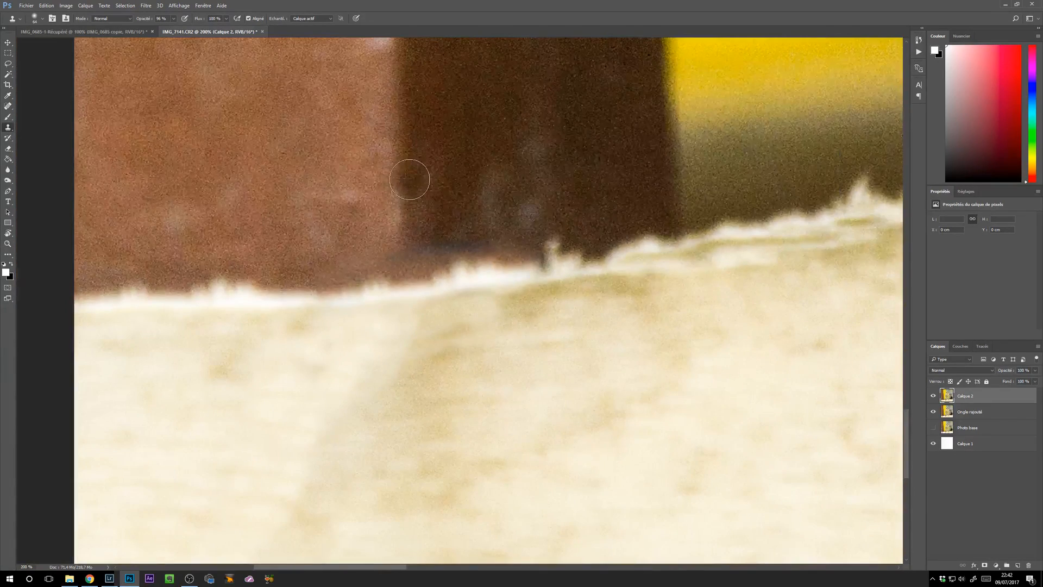
pyautogui.moveTo(418, 247)
pyautogui.mouseDown()
pyautogui.moveTo(492, 236)
pyautogui.moveTo(416, 248)
pyautogui.moveTo(419, 238)
pyautogui.moveTo(427, 247)
pyautogui.mouseUp()
pyautogui.keyDown('alt'); pyautogui.click(362, 237); pyautogui.keyUp('alt')
pyautogui.keyDown('alt'); pyautogui.click(422, 224); pyautogui.keyUp('alt')
pyautogui.hotkey('ctrl', '-')
pyautogui.hotkey('ctrl', '-')
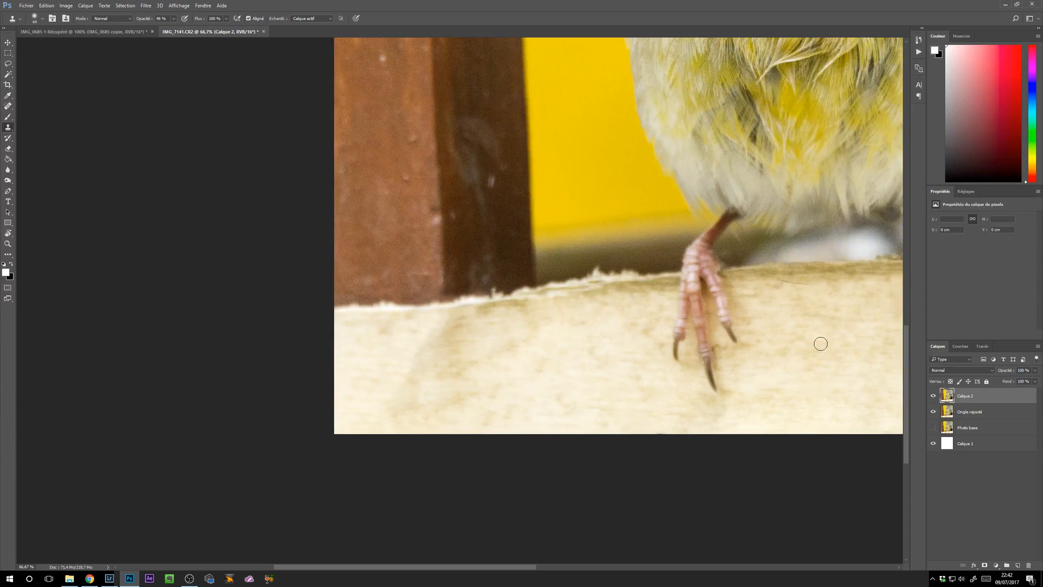
# Compare the image with Calque 2 hidden and shown, and inspect the whole retouched photo in full-screen mode
pyautogui.click(933, 397)
pyautogui.click(935, 396)
pyautogui.click(933, 397)
pyautogui.click(933, 397)
pyautogui.hotkey('ctrl', '+')
pyautogui.moveTo(537, 279)
pyautogui.mouseDown()
pyautogui.moveTo(508, 267)
pyautogui.moveTo(512, 255)
pyautogui.mouseUp()
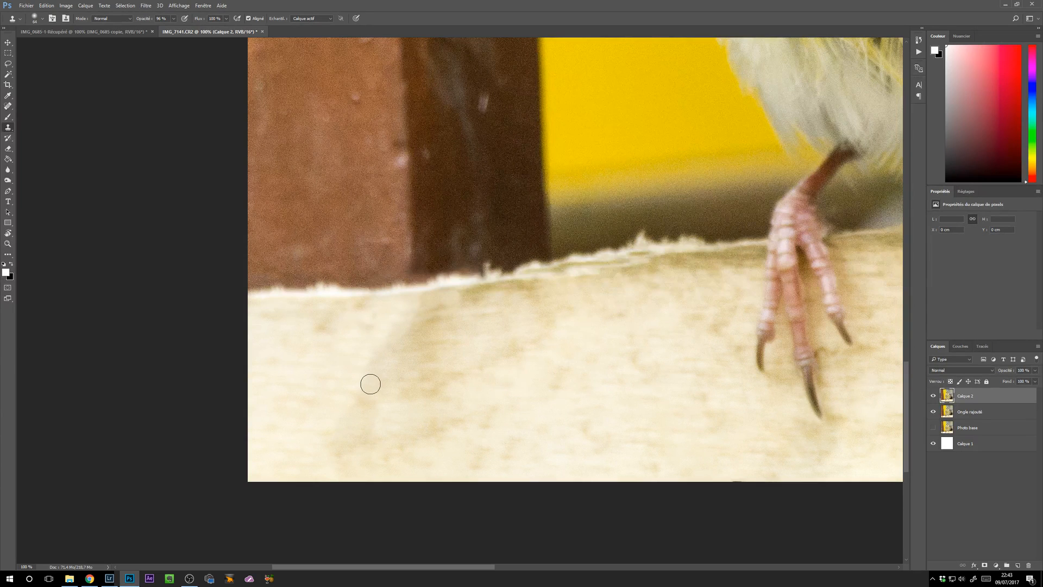
pyautogui.scroll(-4, 370, 384)
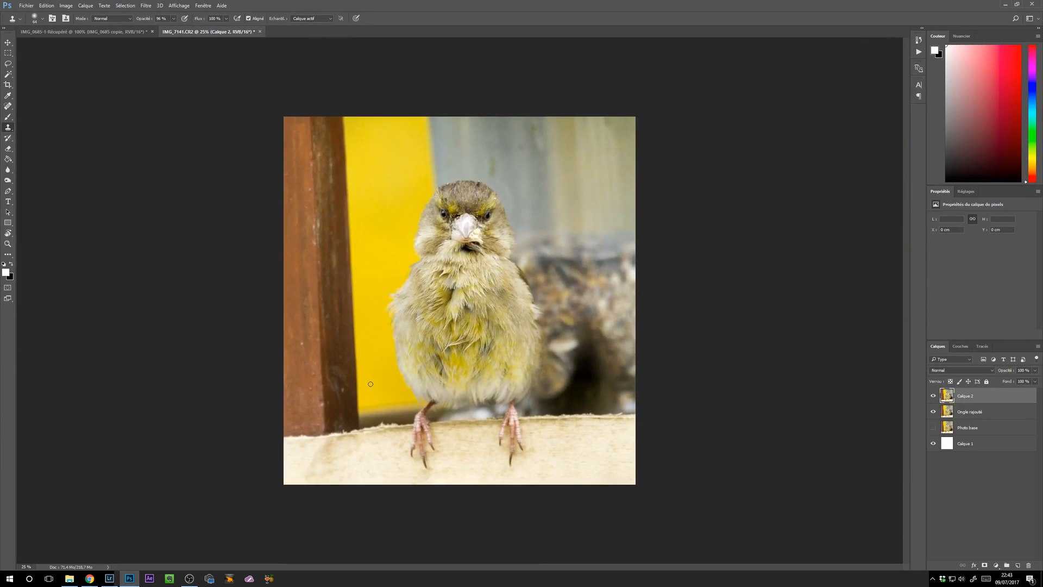
pyautogui.press('space')
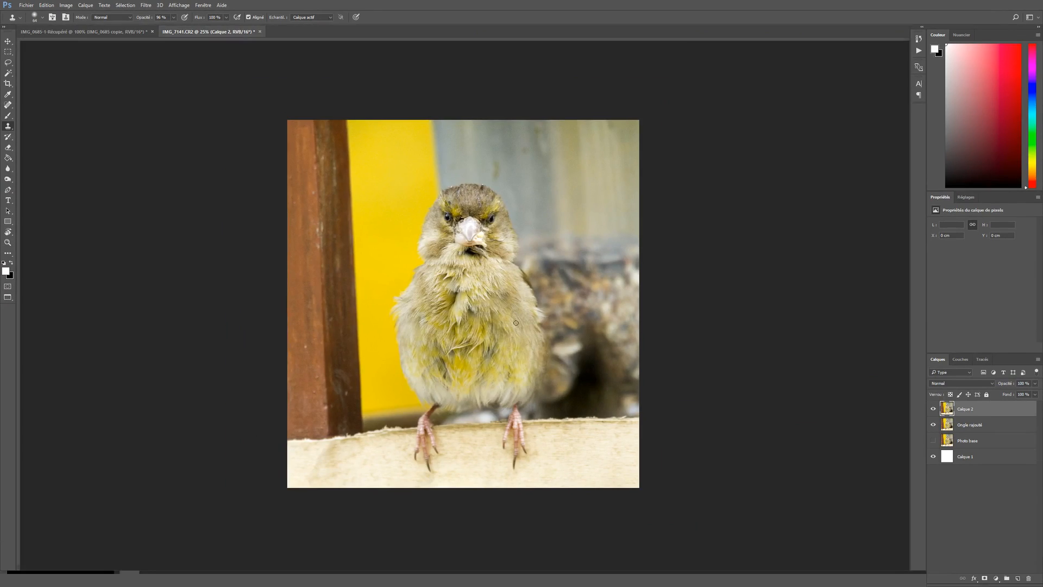
pyautogui.press('f')
pyautogui.moveTo(530, 325); pyautogui.dragTo(515, 315)
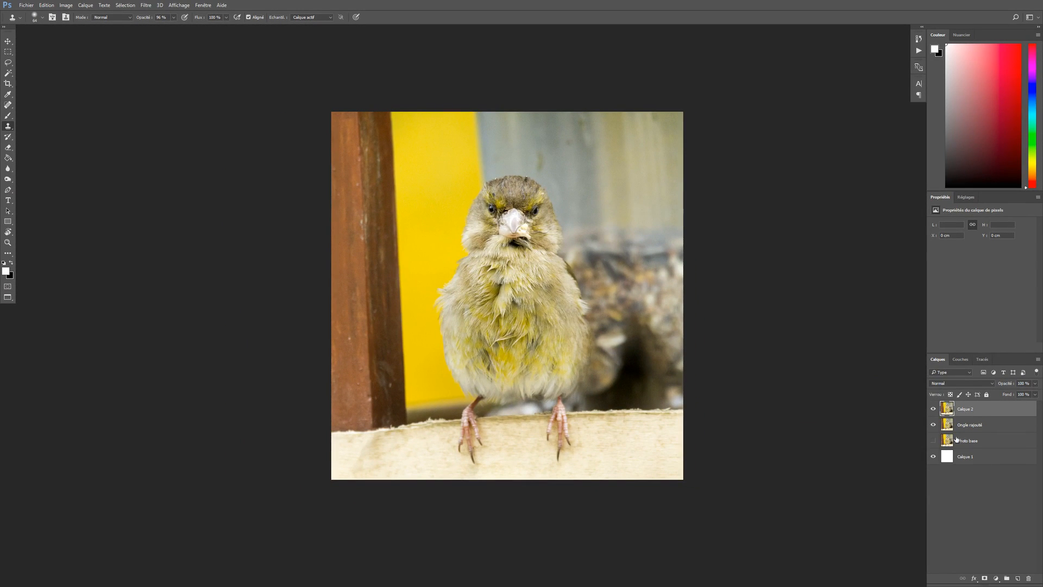
# Merge Calque 2 with the Ongle rajouté layer and rename the merged layer PHOTO FINALE
pyautogui.keyDown('ctrl'); pyautogui.click(988, 428); pyautogui.keyUp('ctrl')
pyautogui.hotkey('ctrl', 'e')
pyautogui.doubleClick(964, 408)
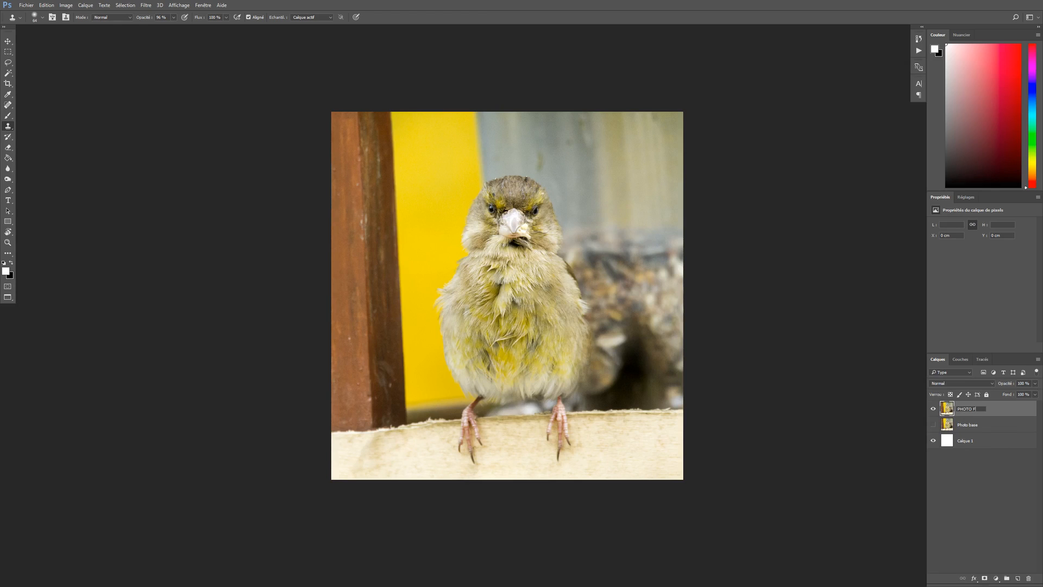
pyautogui.write('PHOTO FINALE')
pyautogui.press('Return')
# Compare the PHOTO FINALE layer with the original Photo base by repeatedly hiding and showing it
pyautogui.click(933, 410)
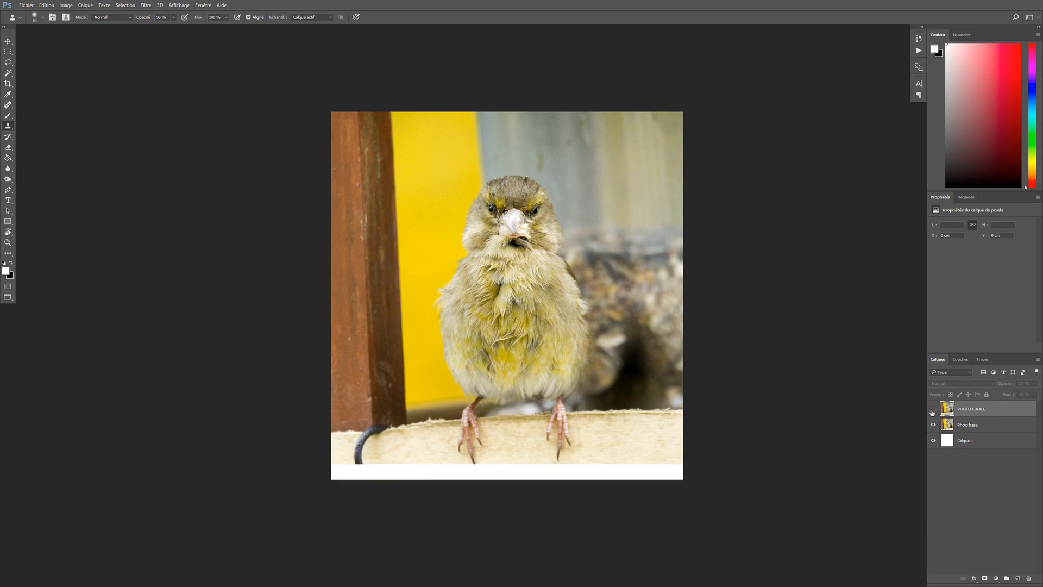
pyautogui.click(933, 412)
pyautogui.click(932, 411)
pyautogui.click(933, 412)
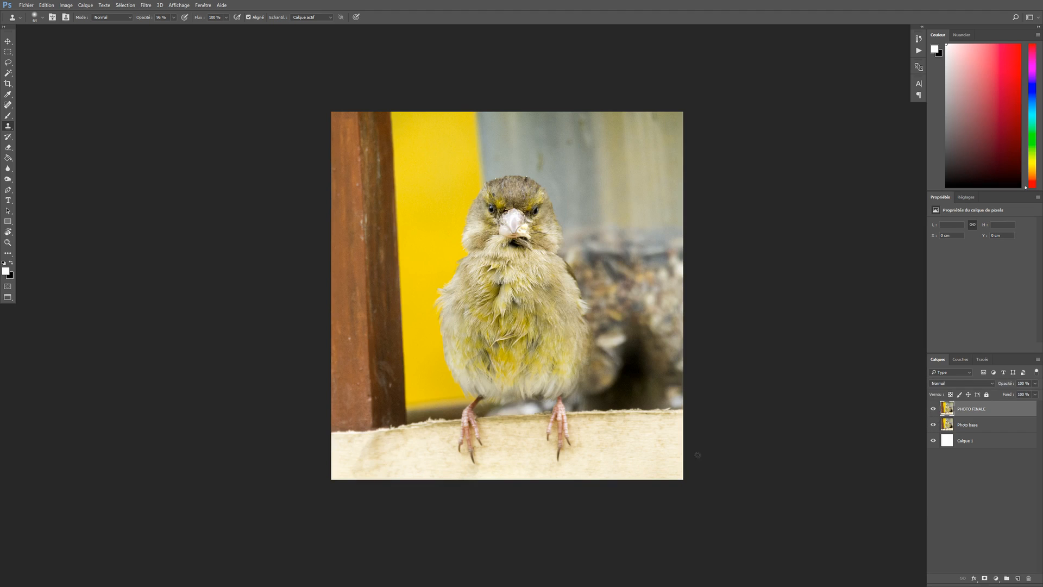
pyautogui.click(932, 410)
pyautogui.click(933, 411)
pyautogui.click(933, 410)
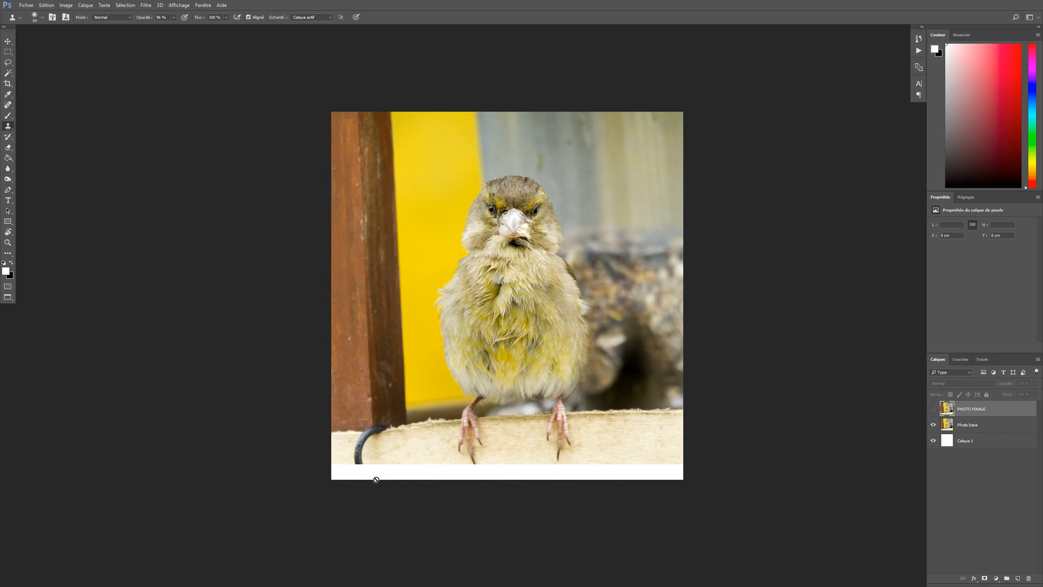
pyautogui.click(932, 410)
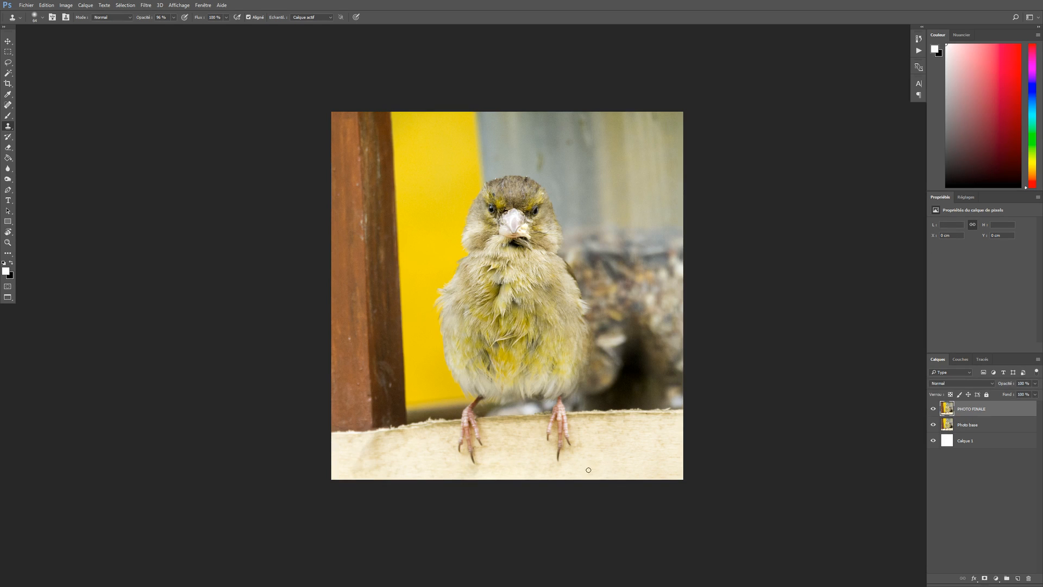
# Try to straighten the photo with the Crop tool by rotating it clockwise until the wooden post stands vertical, and apply the crop
pyautogui.click(8, 83)
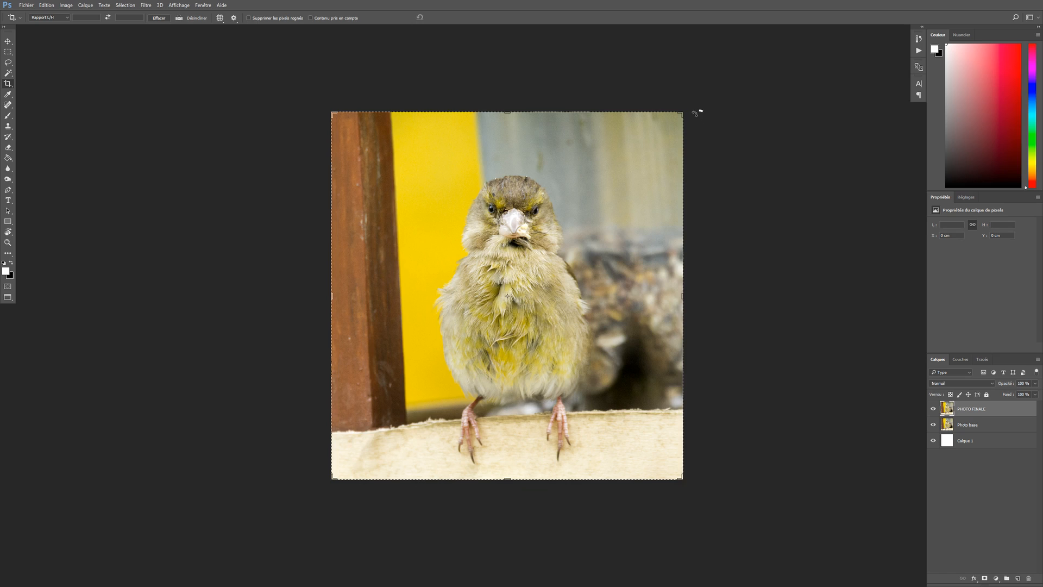
pyautogui.moveTo(696, 113); pyautogui.dragTo(702, 116)
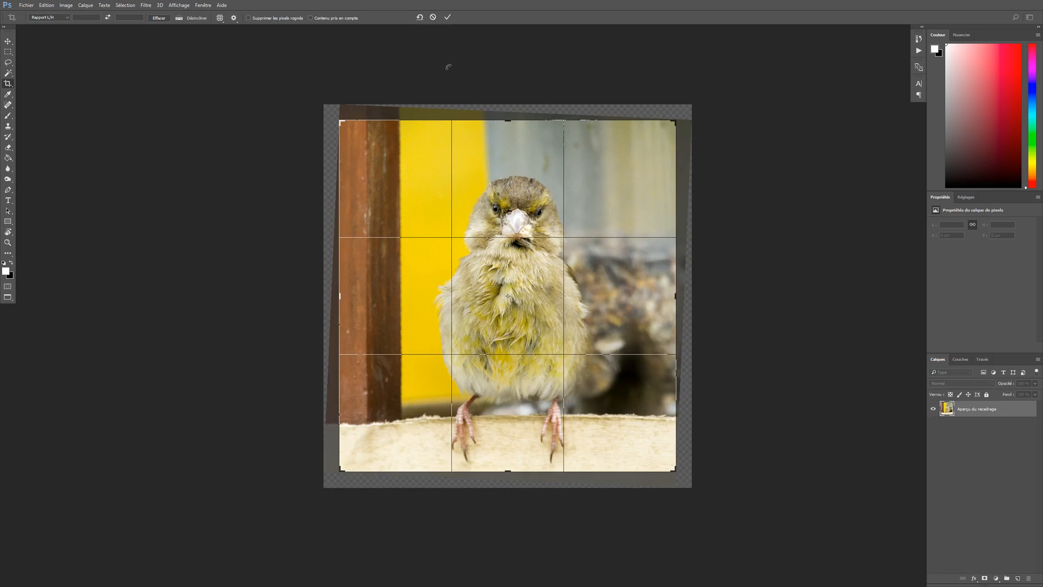
pyautogui.click(691, 118)
pyautogui.click(447, 17)
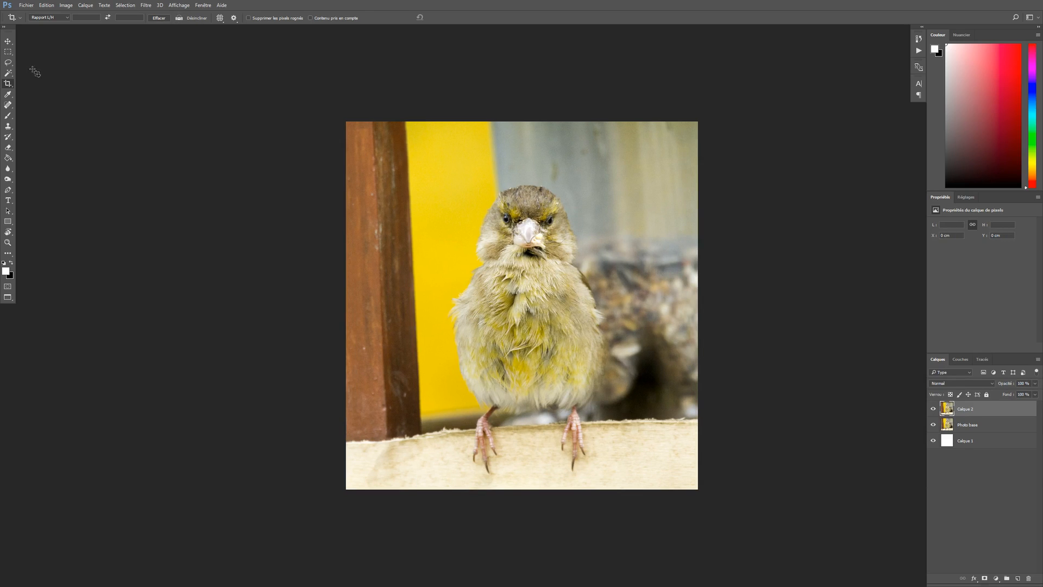
# Crop the photo with a slight clockwise rotation that nearly straightens the wooden post, trimming the tilted edges
pyautogui.click(8, 84)
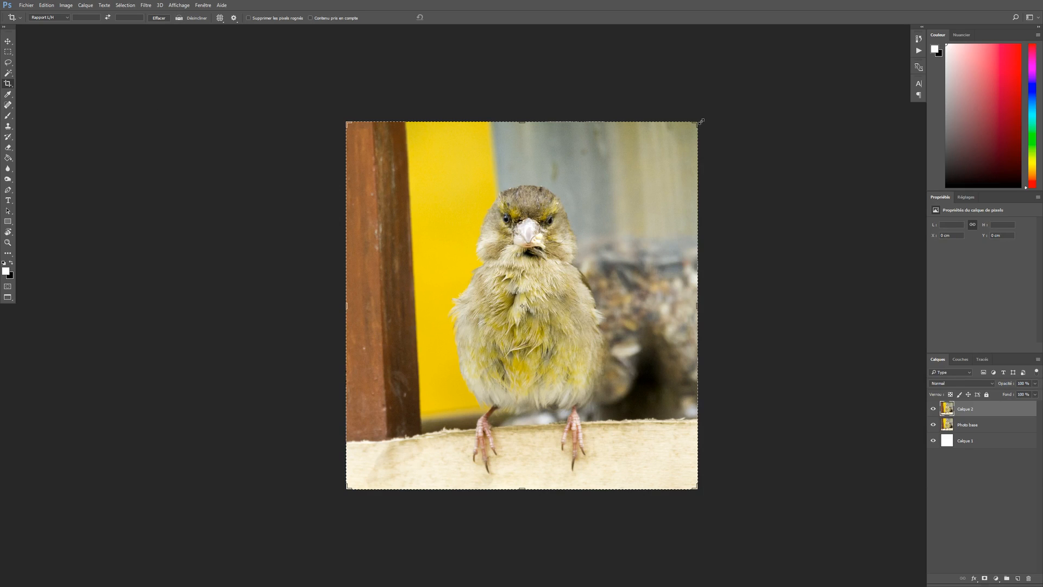
pyautogui.moveTo(704, 124); pyautogui.dragTo(727, 128)
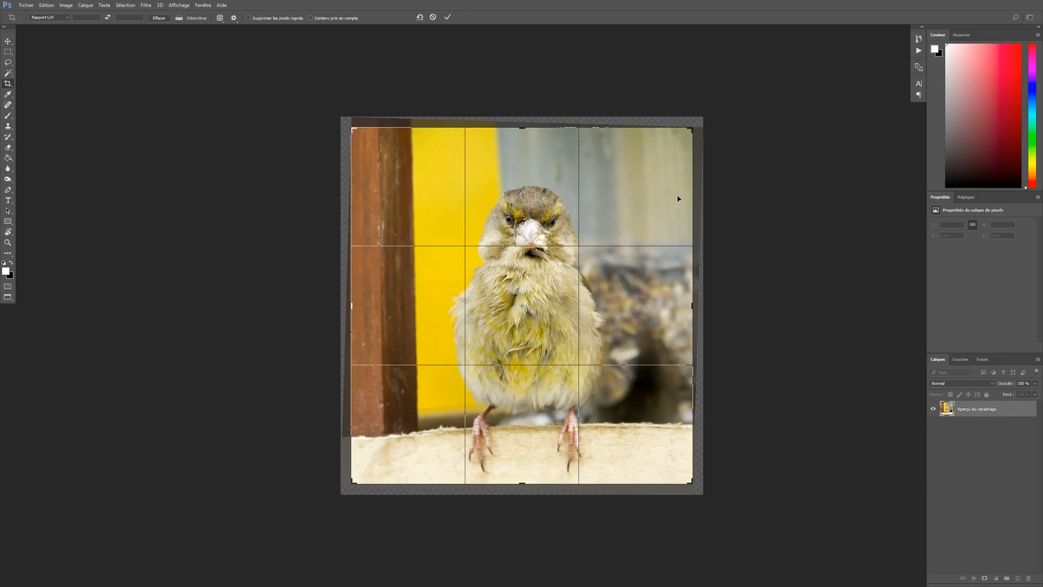
pyautogui.press('Return')
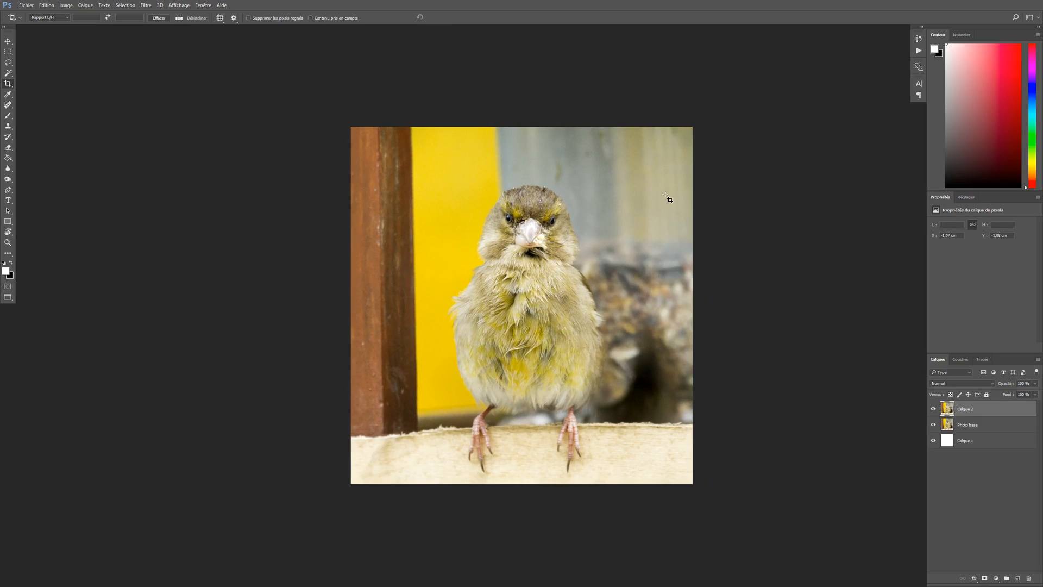